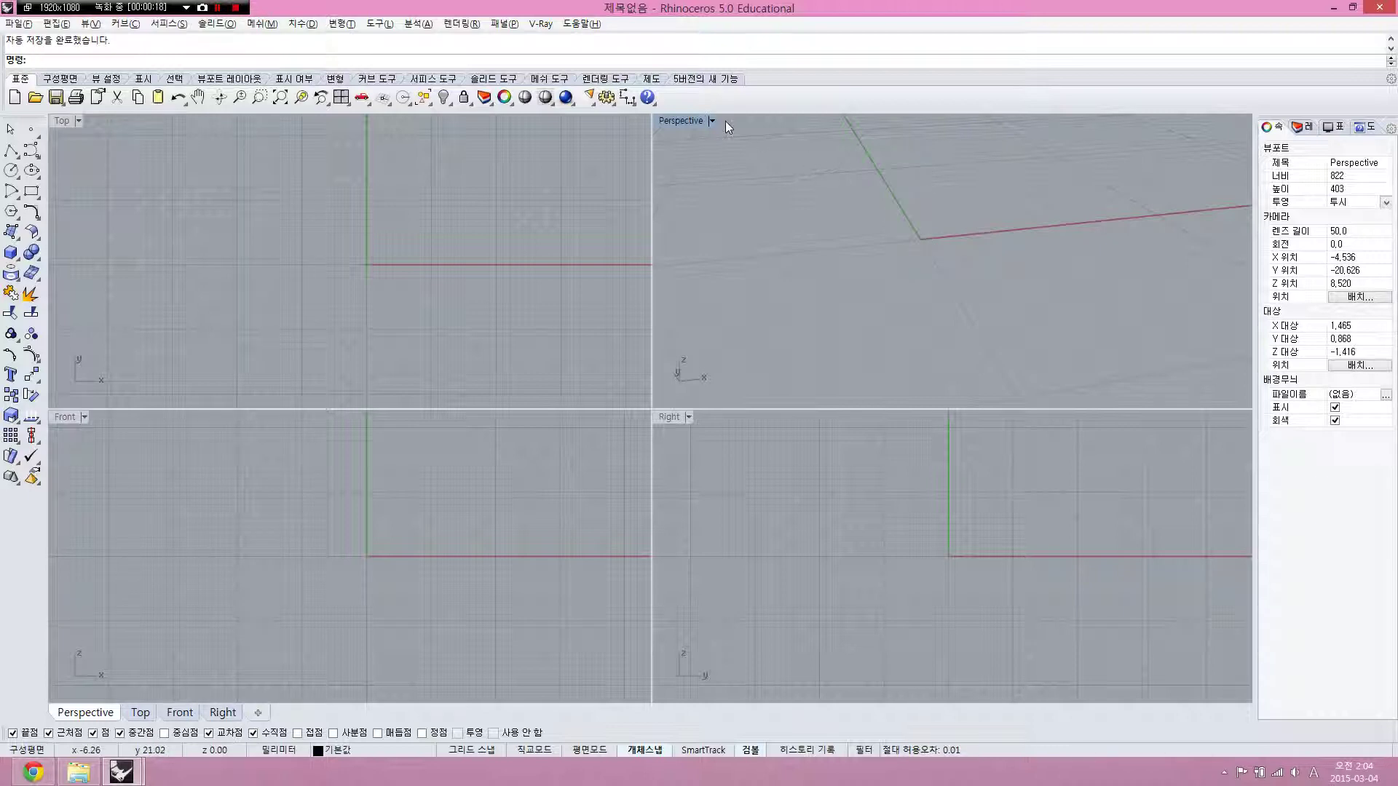
Activate the Top, Front, Right and Perspective viewports one after another
click(525, 241)
click(482, 505)
click(757, 495)
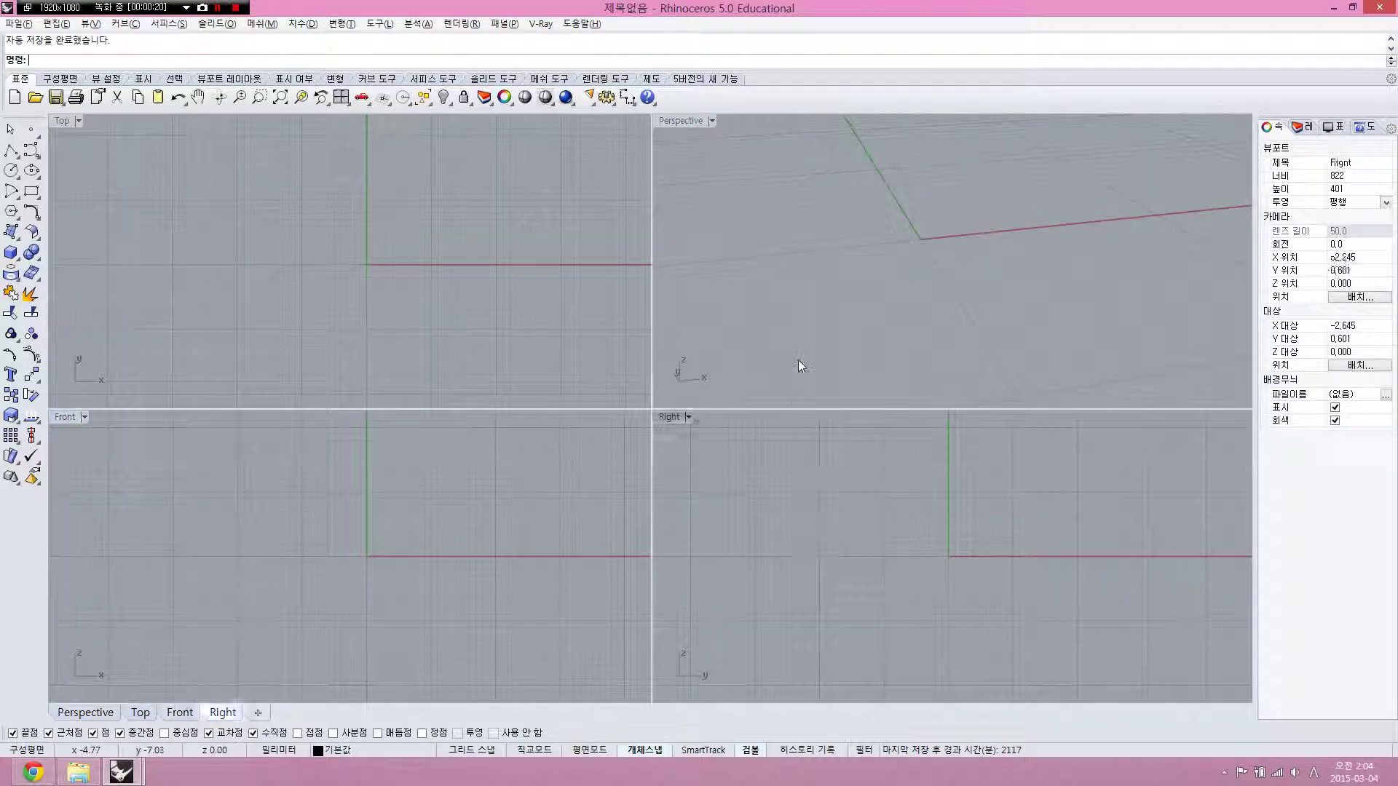
click(798, 360)
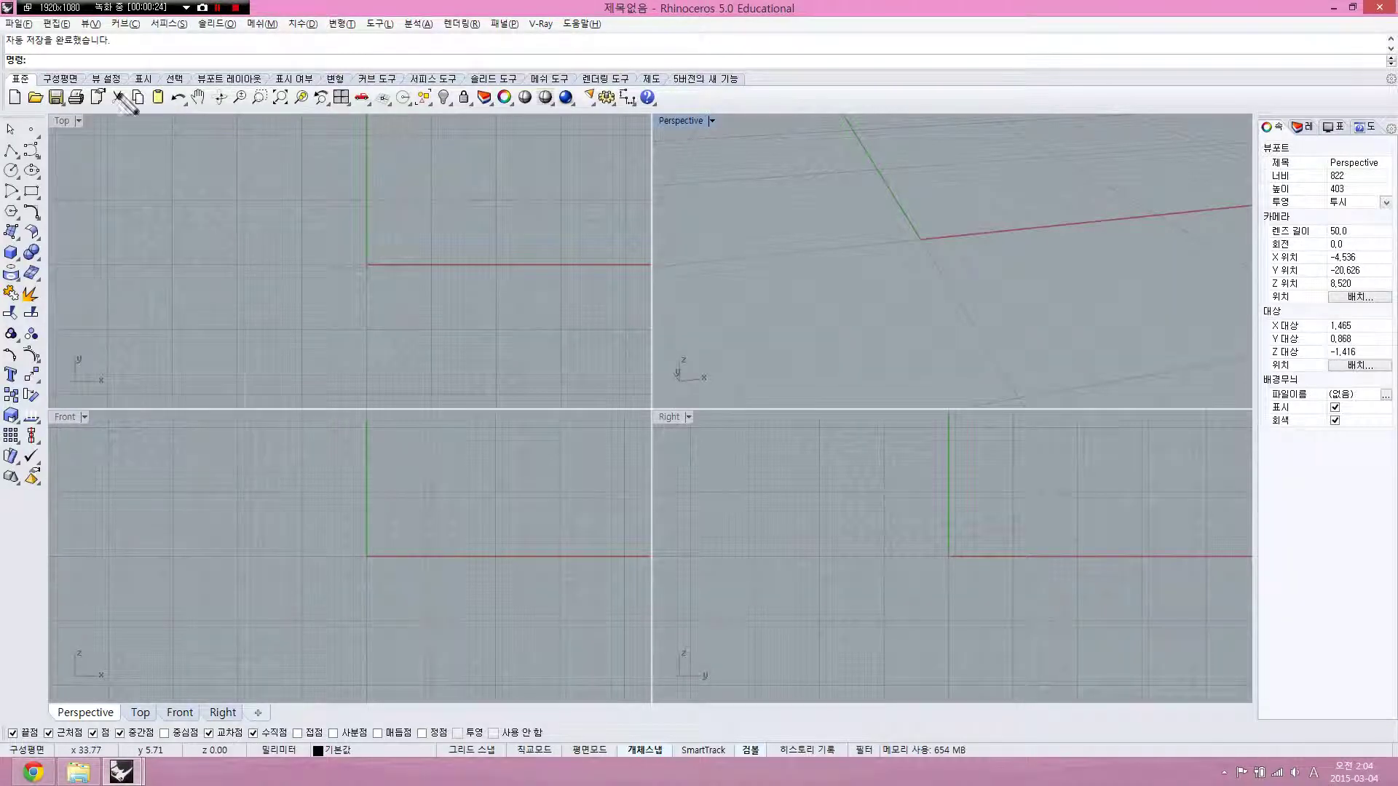
mouse_move(18, 106)
mouse_down()
mouse_move(679, 102)
mouse_move(553, 86)
mouse_move(32, 83)
mouse_move(9, 110)
mouse_move(7, 510)
mouse_move(51, 408)
mouse_move(59, 146)
mouse_up()
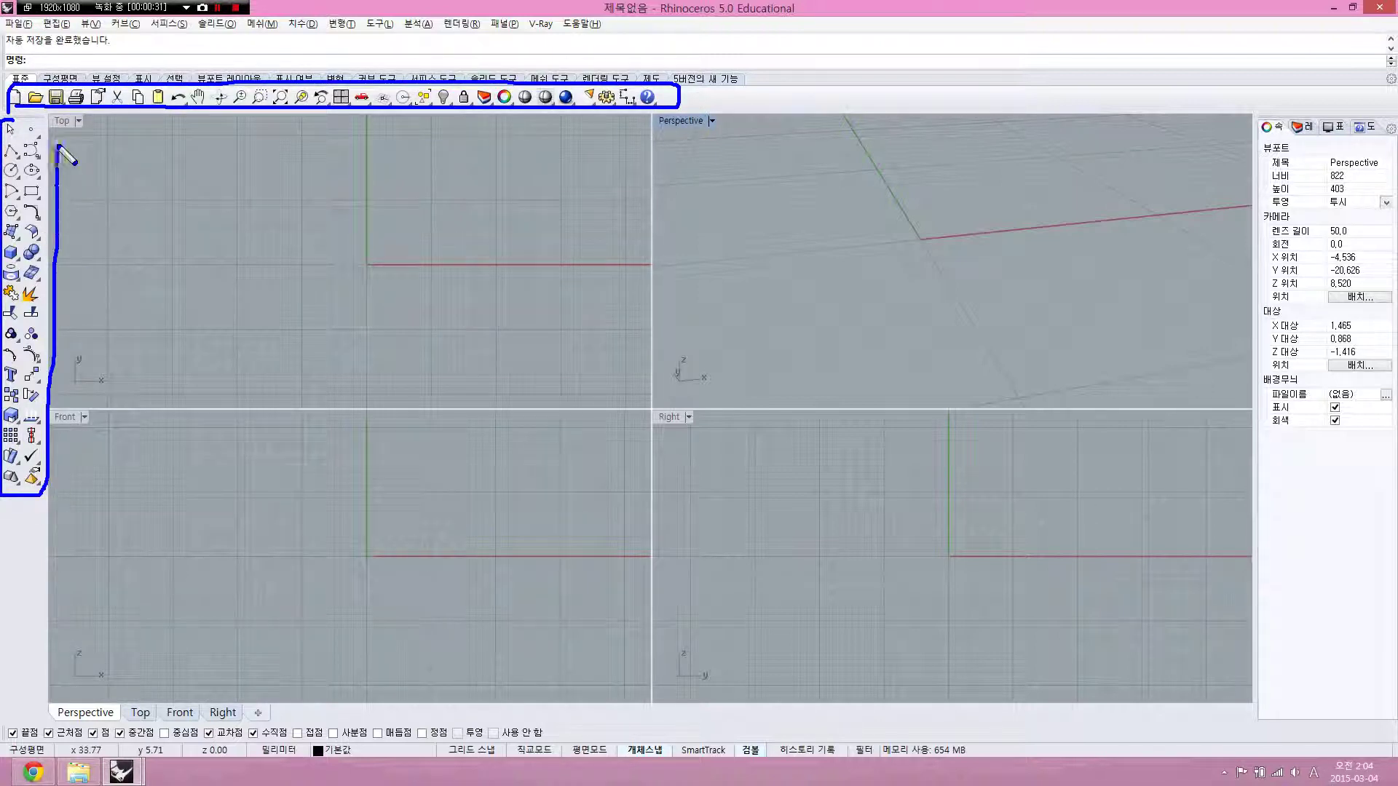
Browse the version 5, drafting, rendering, mesh, solid, surface, curve and visibility tool sets, and return to the standard set
click(708, 78)
mouse_move(717, 83)
mouse_down()
mouse_move(102, 88)
mouse_move(282, 120)
mouse_move(863, 115)
mouse_move(953, 85)
mouse_move(567, 87)
mouse_up()
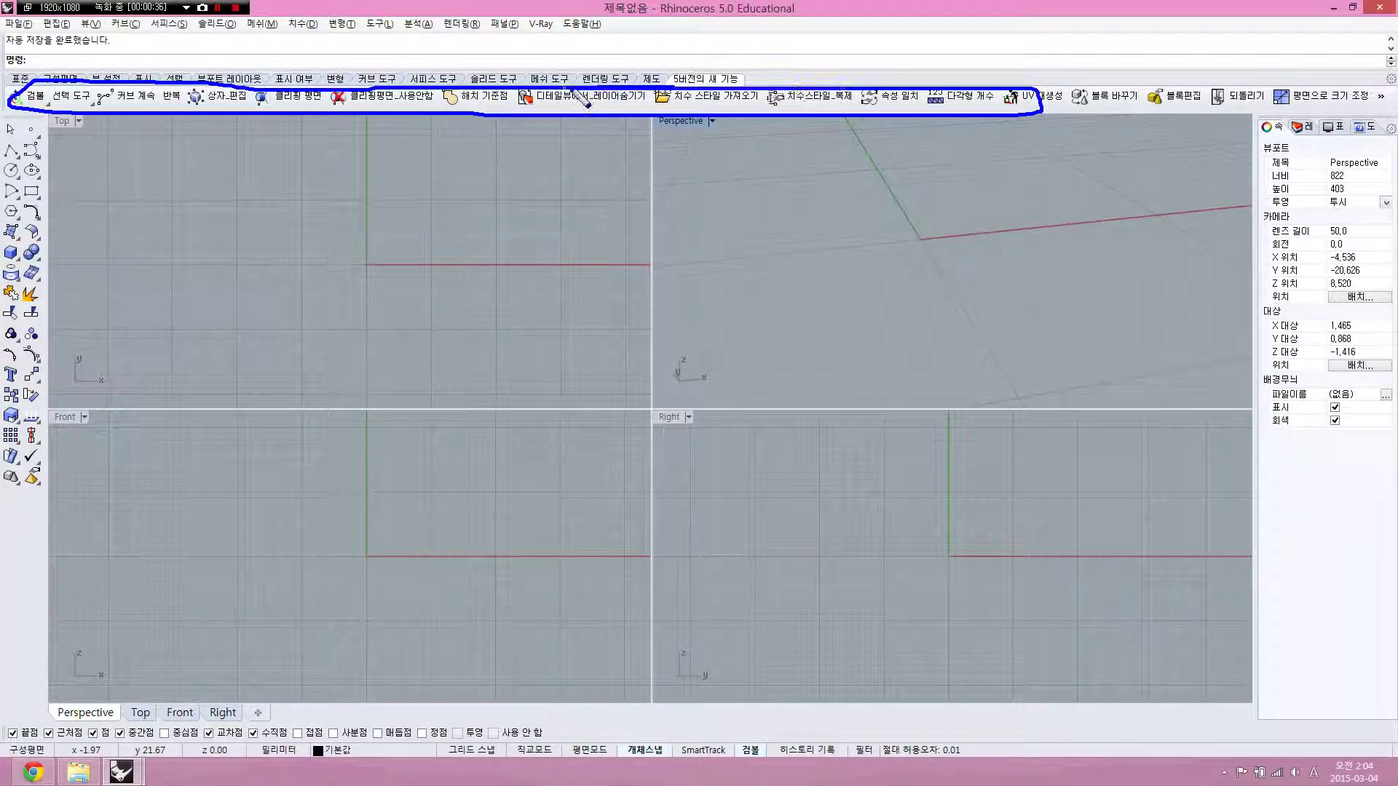
key(Escape)
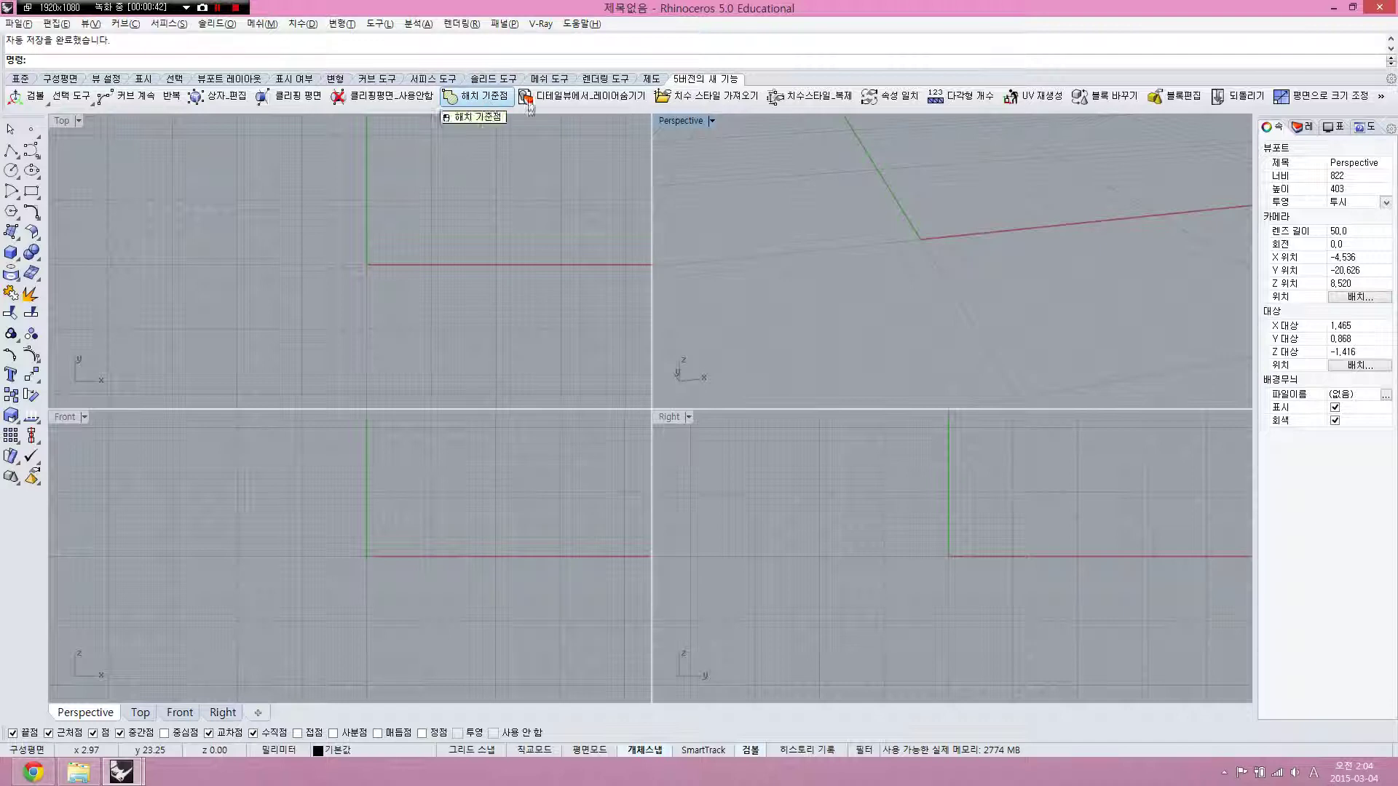
click(650, 79)
click(606, 79)
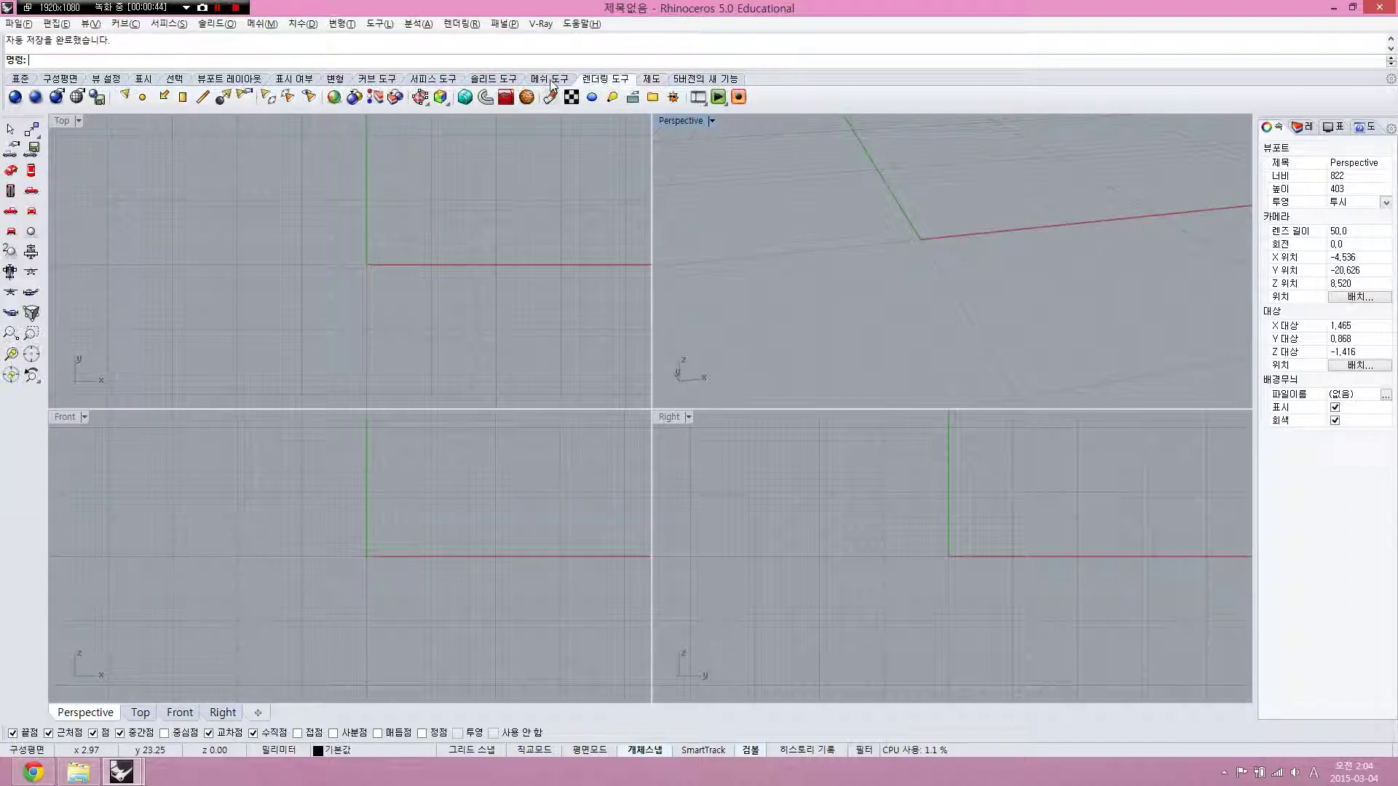
click(542, 79)
click(483, 79)
click(430, 79)
click(371, 80)
click(291, 79)
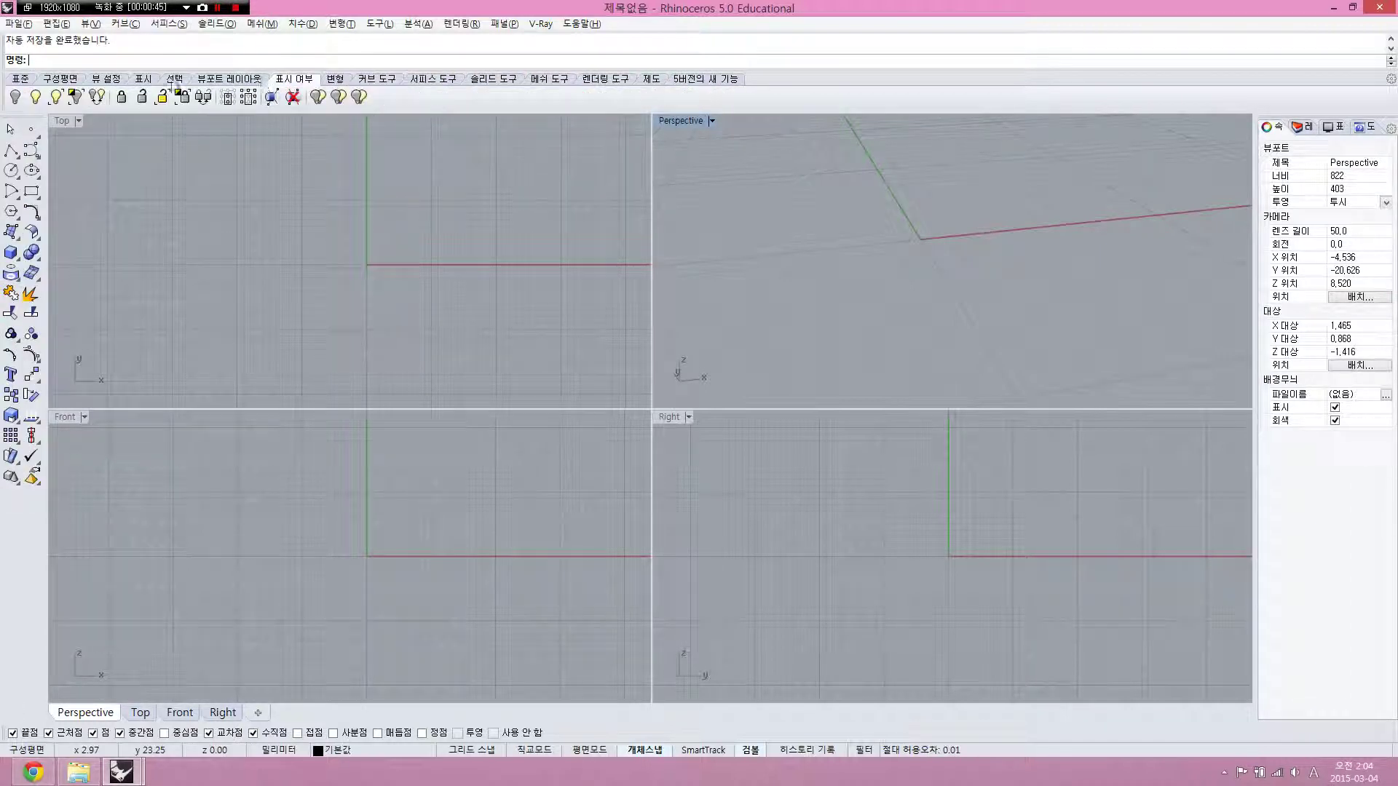
click(22, 80)
click(401, 200)
click(821, 214)
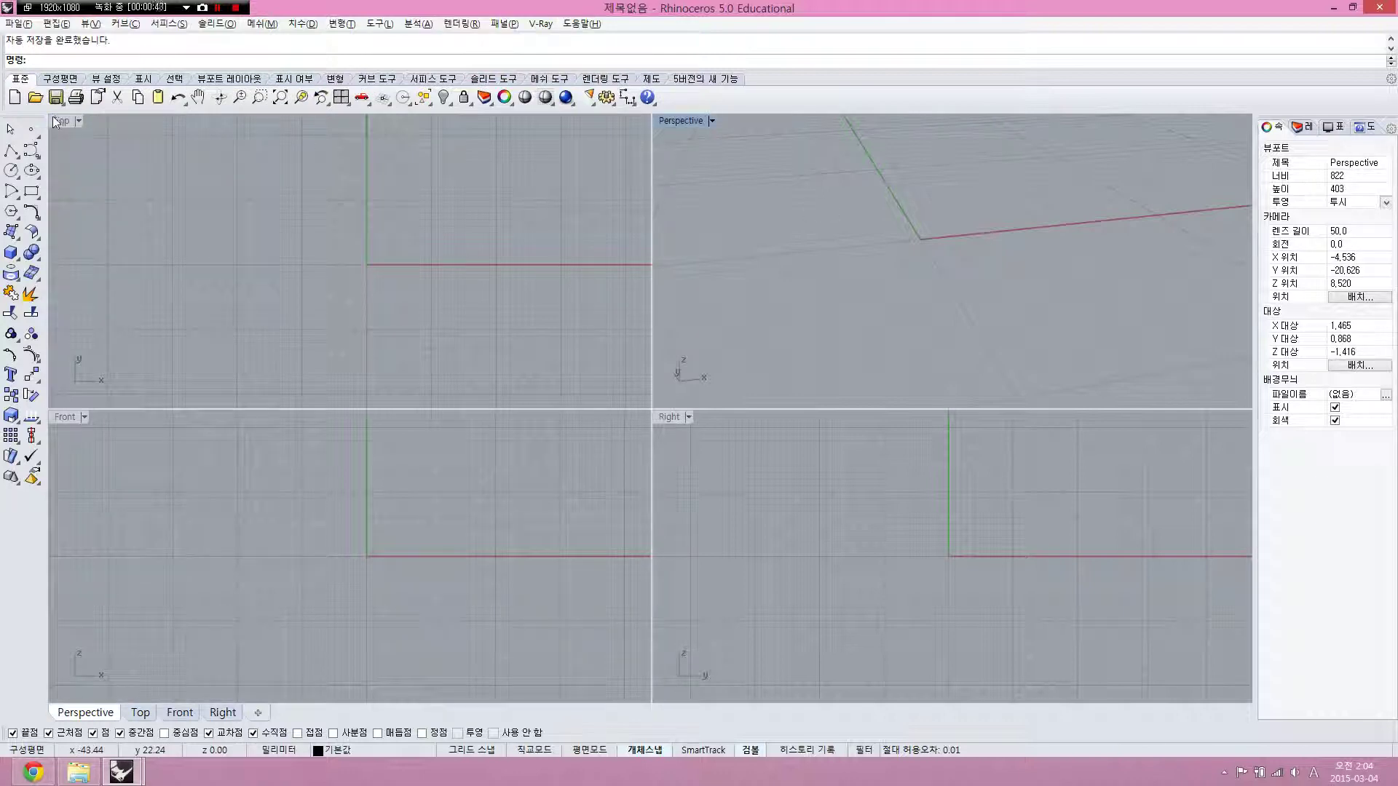
drag(2, 104, 648, 105)
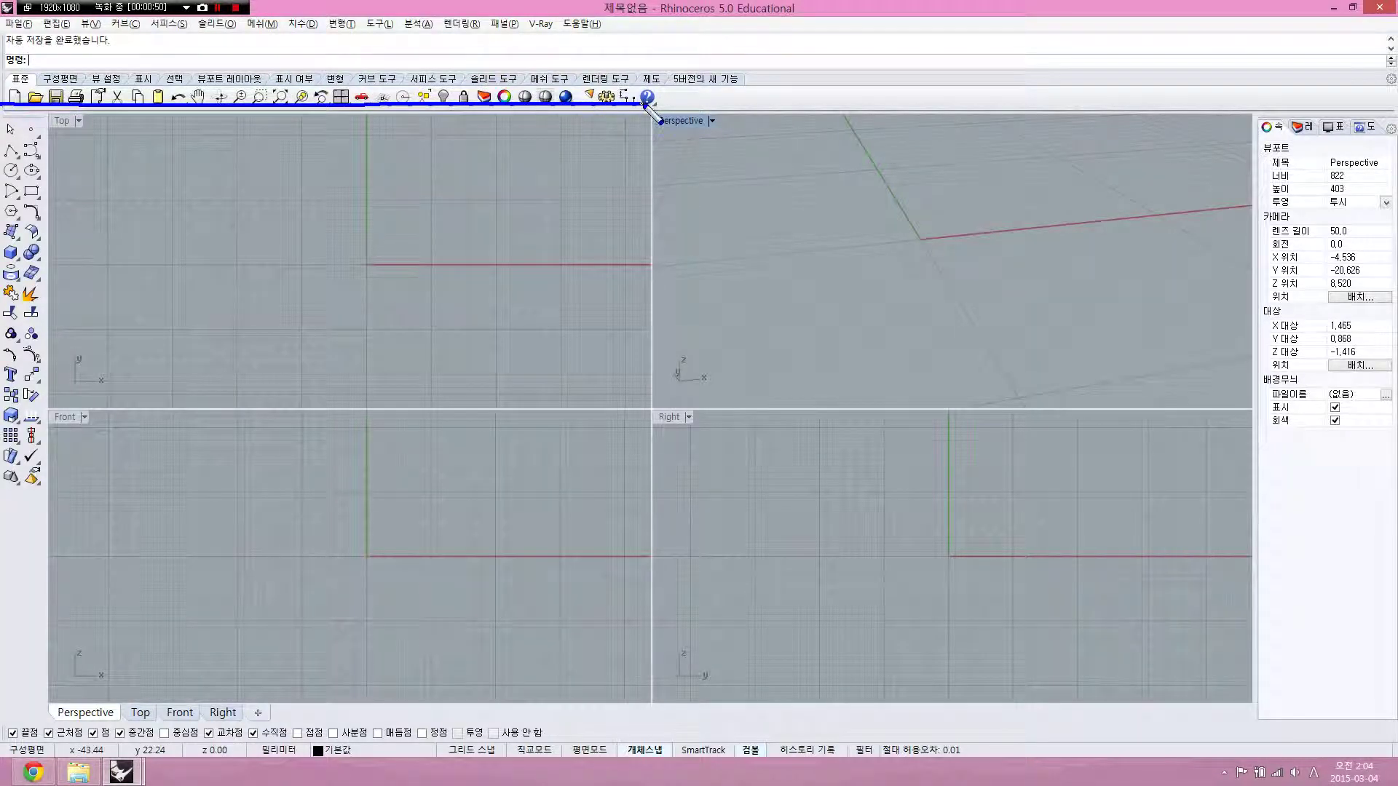
mouse_move(2, 115)
mouse_down()
mouse_move(3, 493)
mouse_move(58, 489)
mouse_move(56, 249)
mouse_move(3, 119)
mouse_up()
key(Escape)
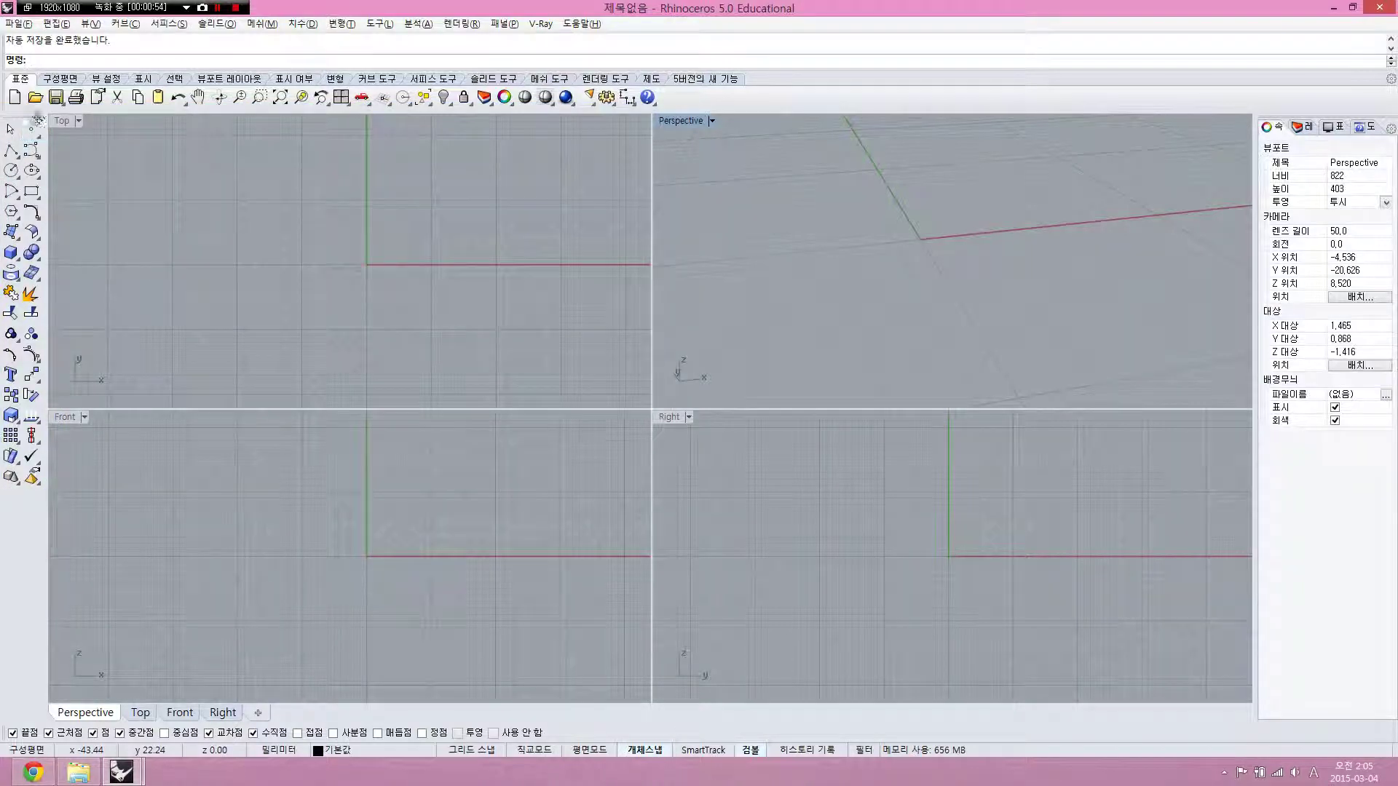
Show an additional toolbar group from the toolbar list as a floating toolbar, and close it again
right_click(733, 96)
mouse_move(830, 103)
drag(1048, 136, 1044, 168)
scroll(950, 146, up, 1)
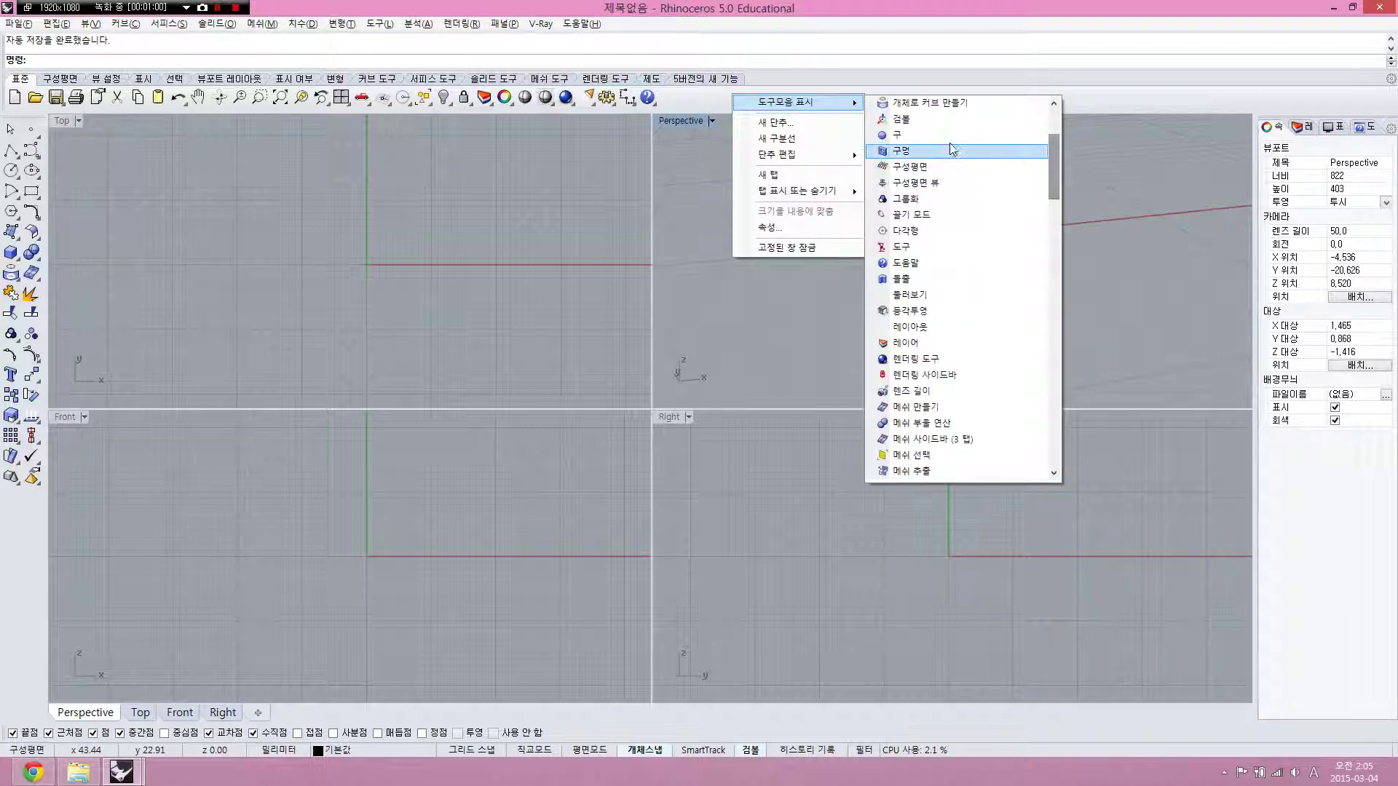
scroll(950, 143, up, 3)
click(924, 124)
click(206, 281)
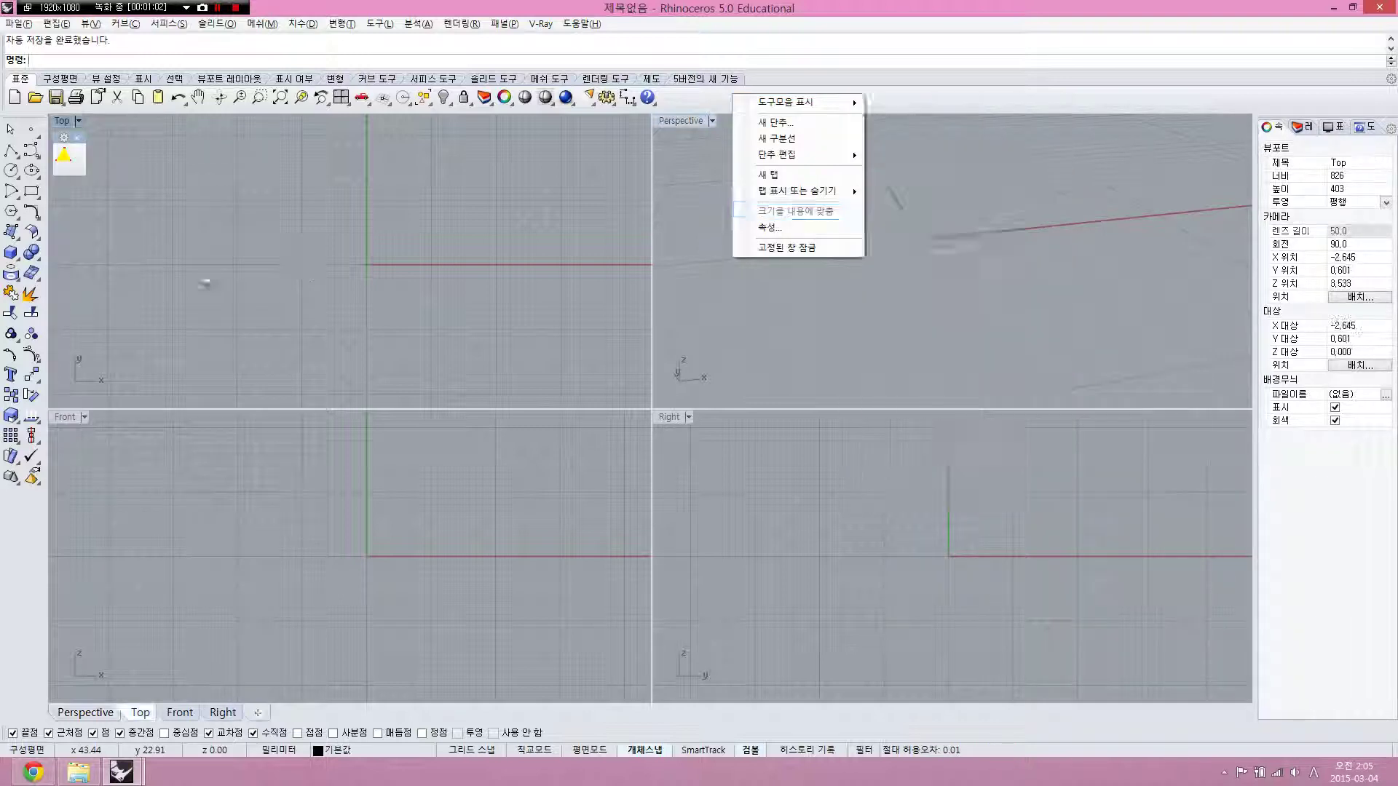
click(79, 137)
click(696, 262)
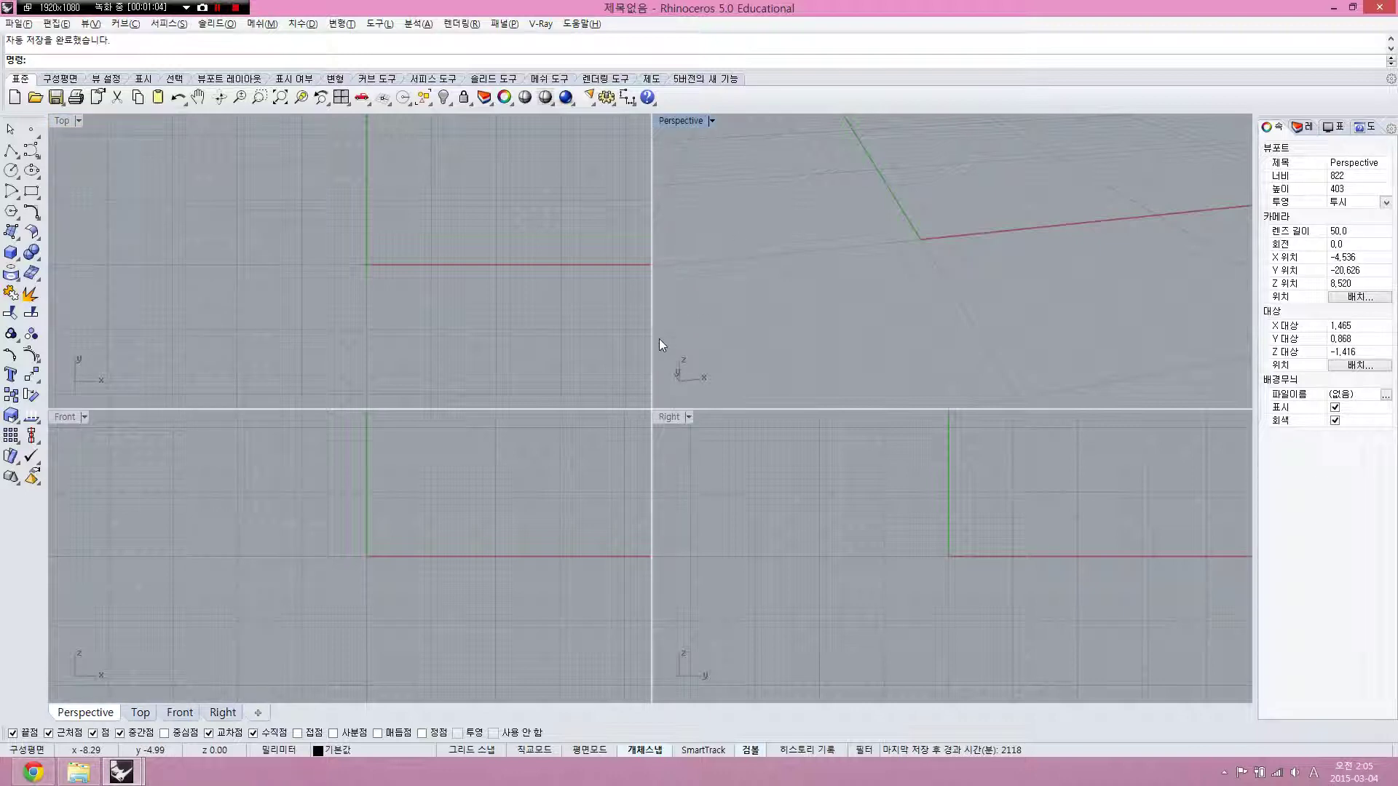
Undock the side panel group and float it over the Perspective viewport
right_drag(795, 255, 858, 237)
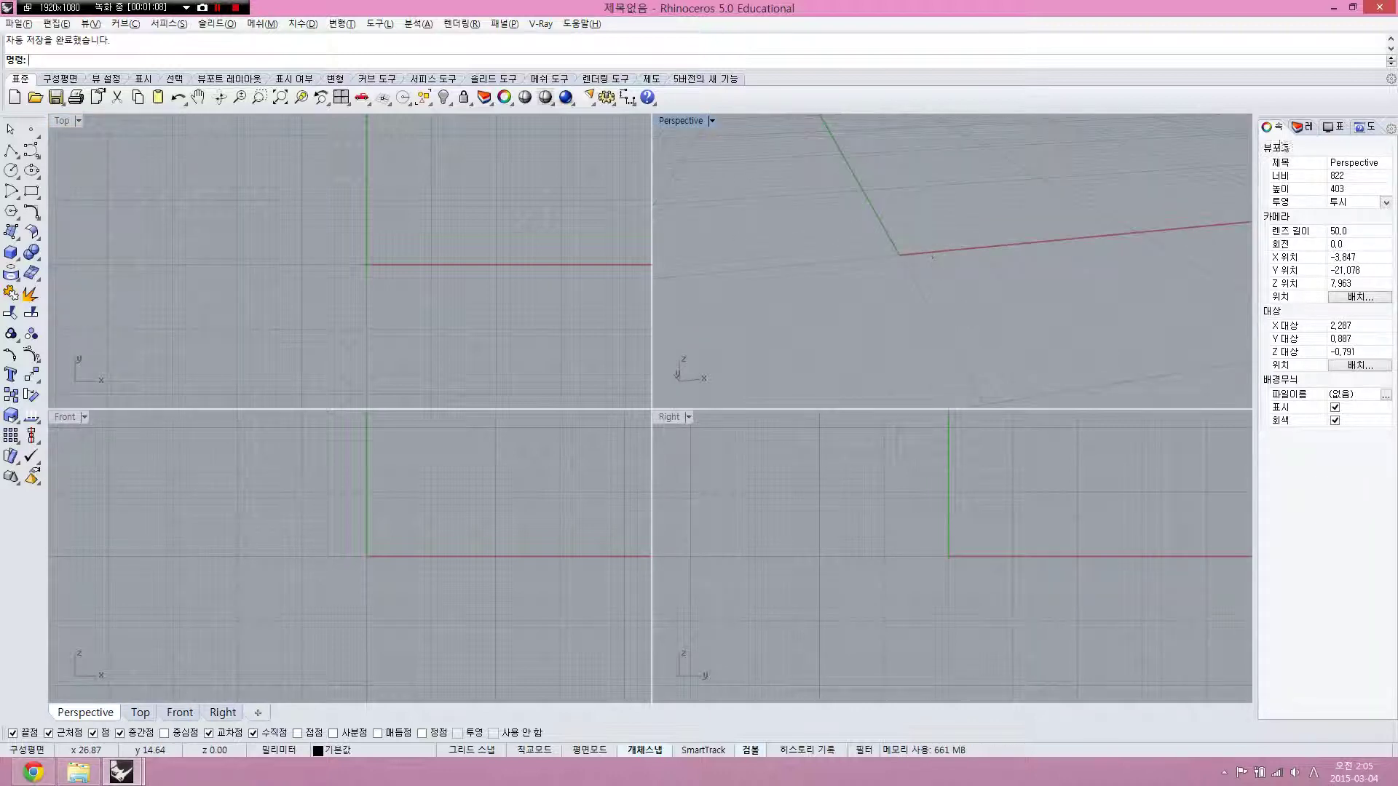
mouse_move(1308, 116)
mouse_down()
mouse_move(821, 156)
mouse_move(807, 142)
mouse_move(911, 161)
mouse_move(965, 153)
mouse_move(955, 164)
mouse_up()
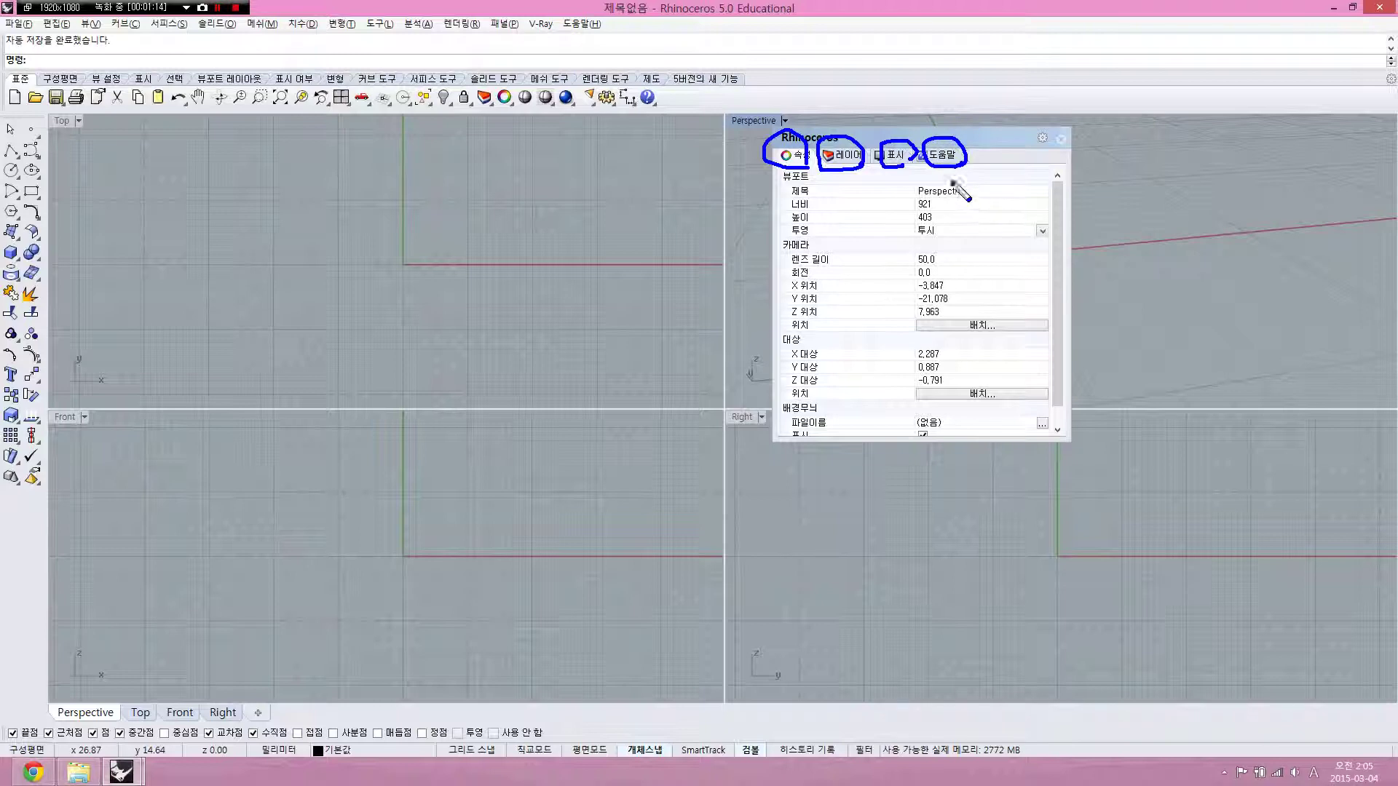
key(Escape)
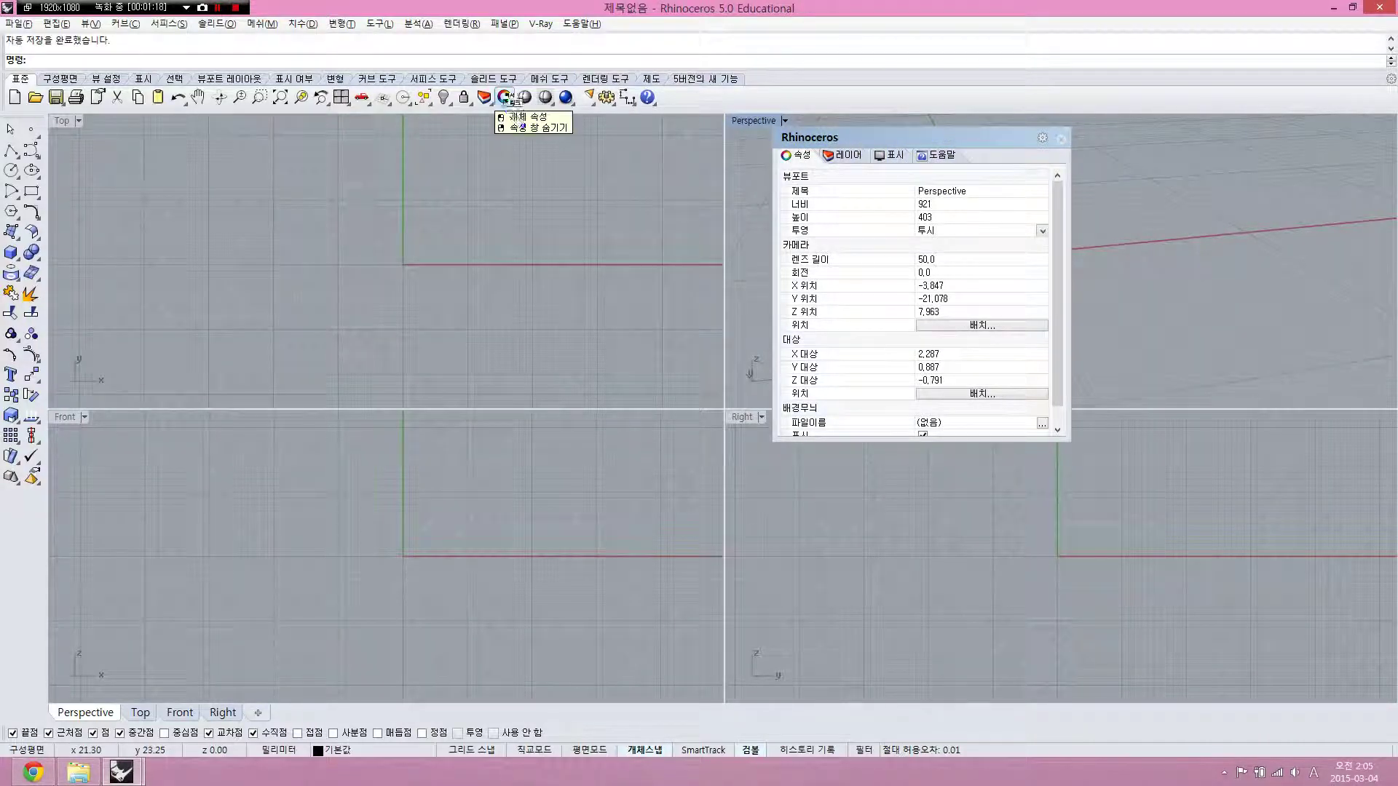
mouse_move(492, 88)
mouse_down()
mouse_move(471, 93)
mouse_move(495, 111)
mouse_up()
key(Escape)
Detach the Display panel and close it, and dock the remaining panel group with Help shown beside the viewports again
click(889, 156)
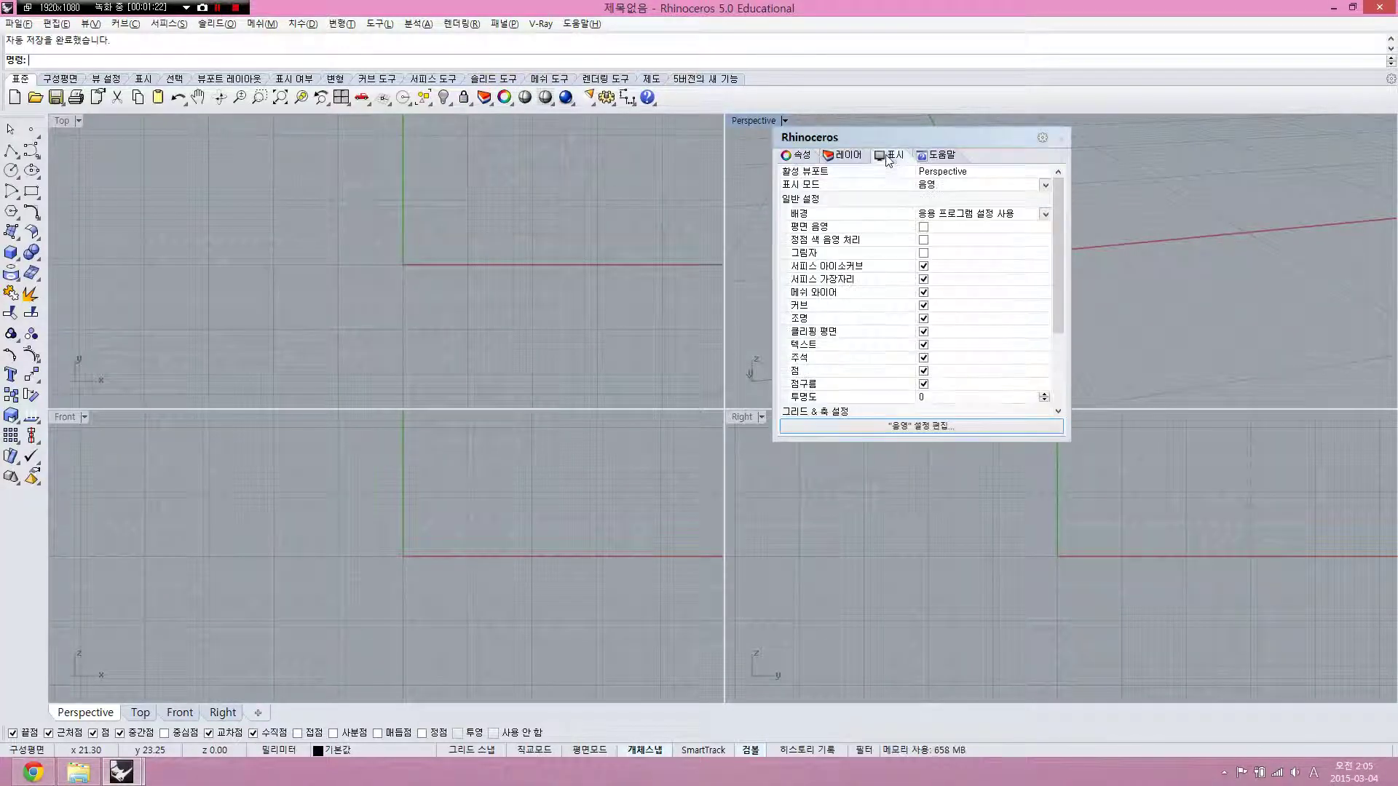
drag(894, 160, 599, 255)
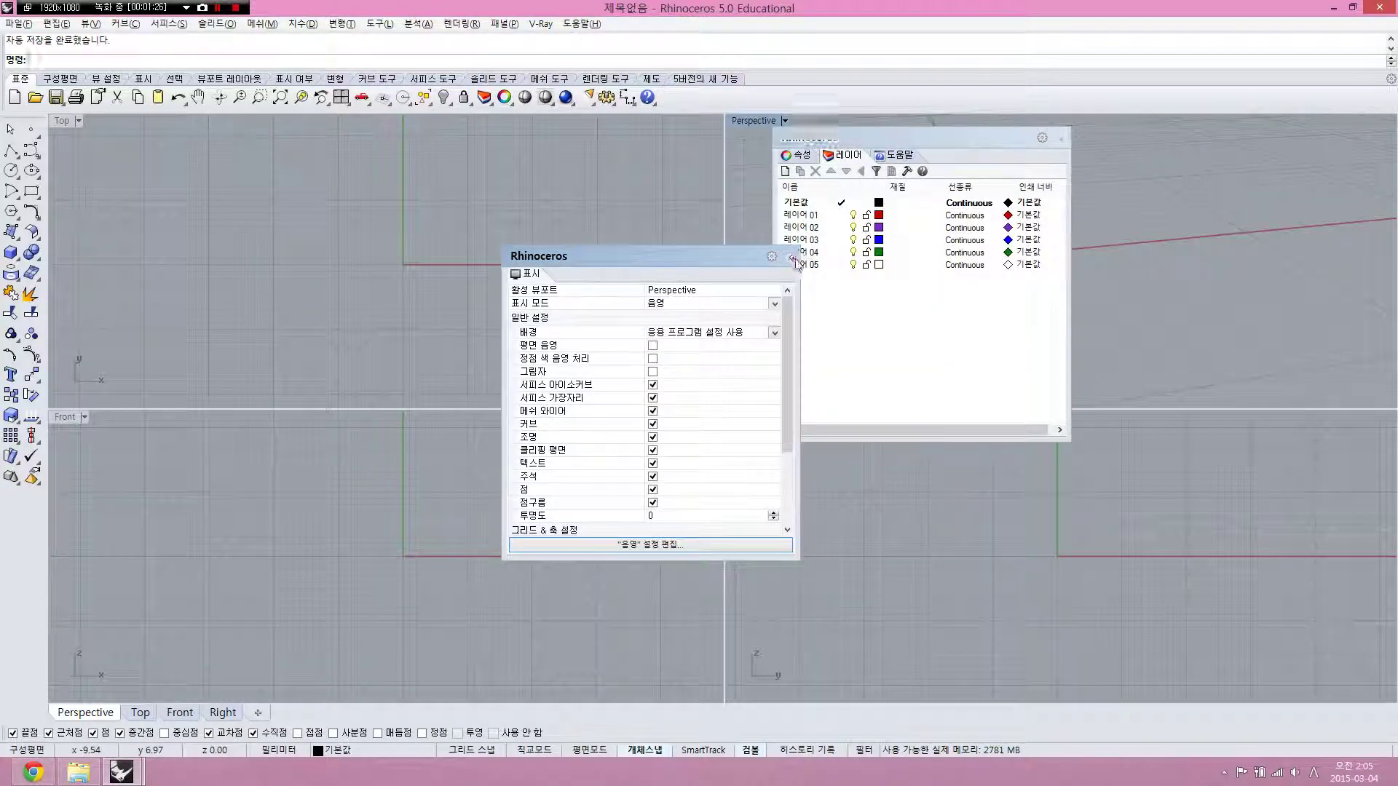
click(792, 257)
click(896, 155)
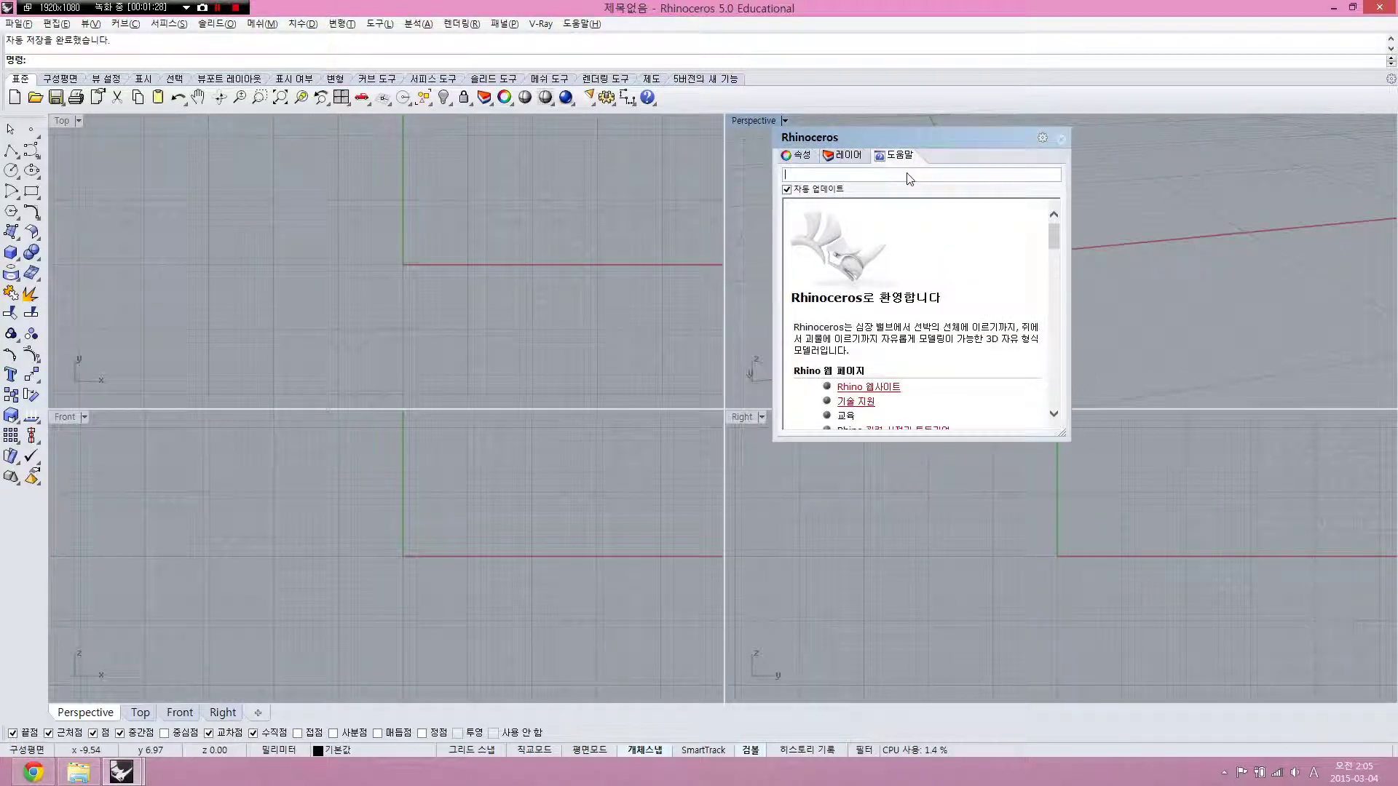
drag(918, 140, 1312, 169)
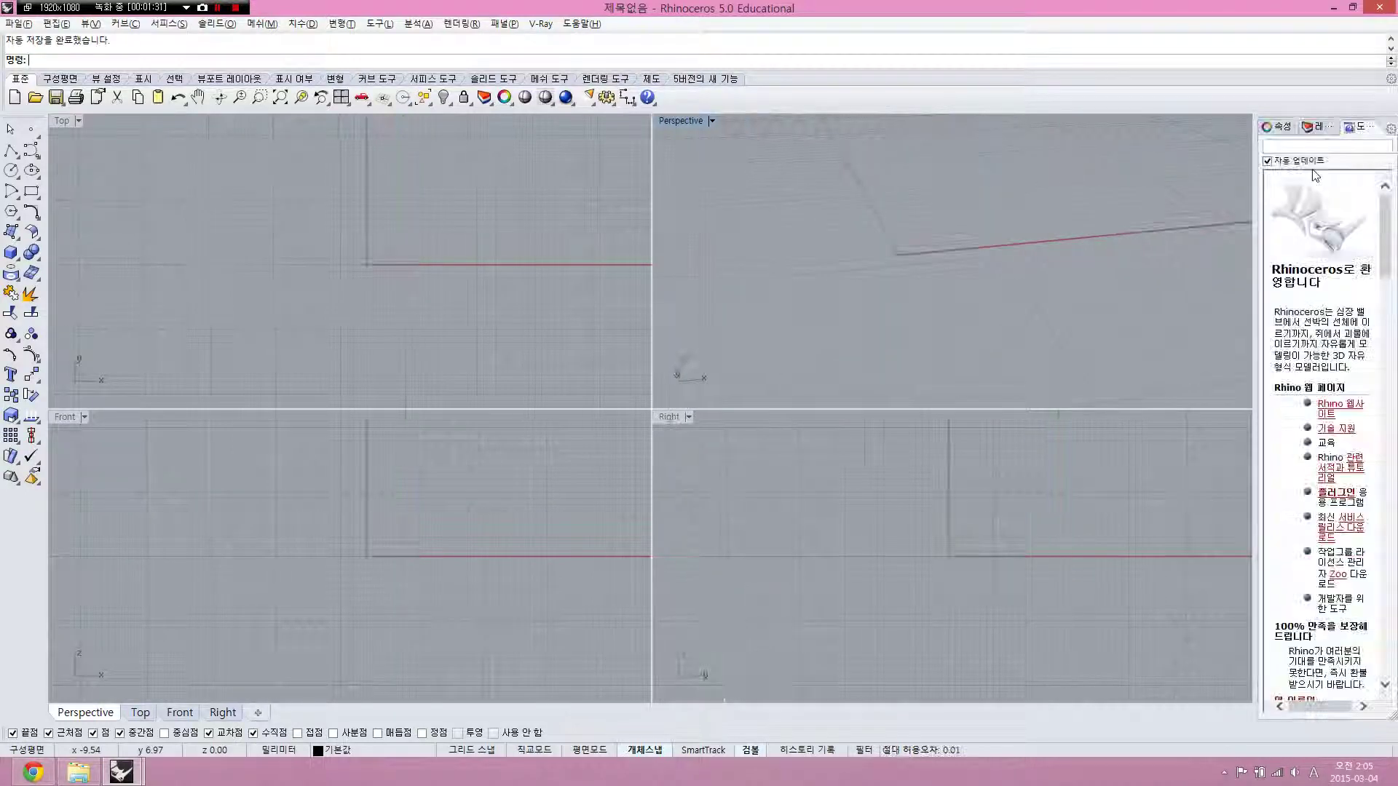
Bring up the Curve command's topic in the Help panel and widen the docked panel group
click(31, 151)
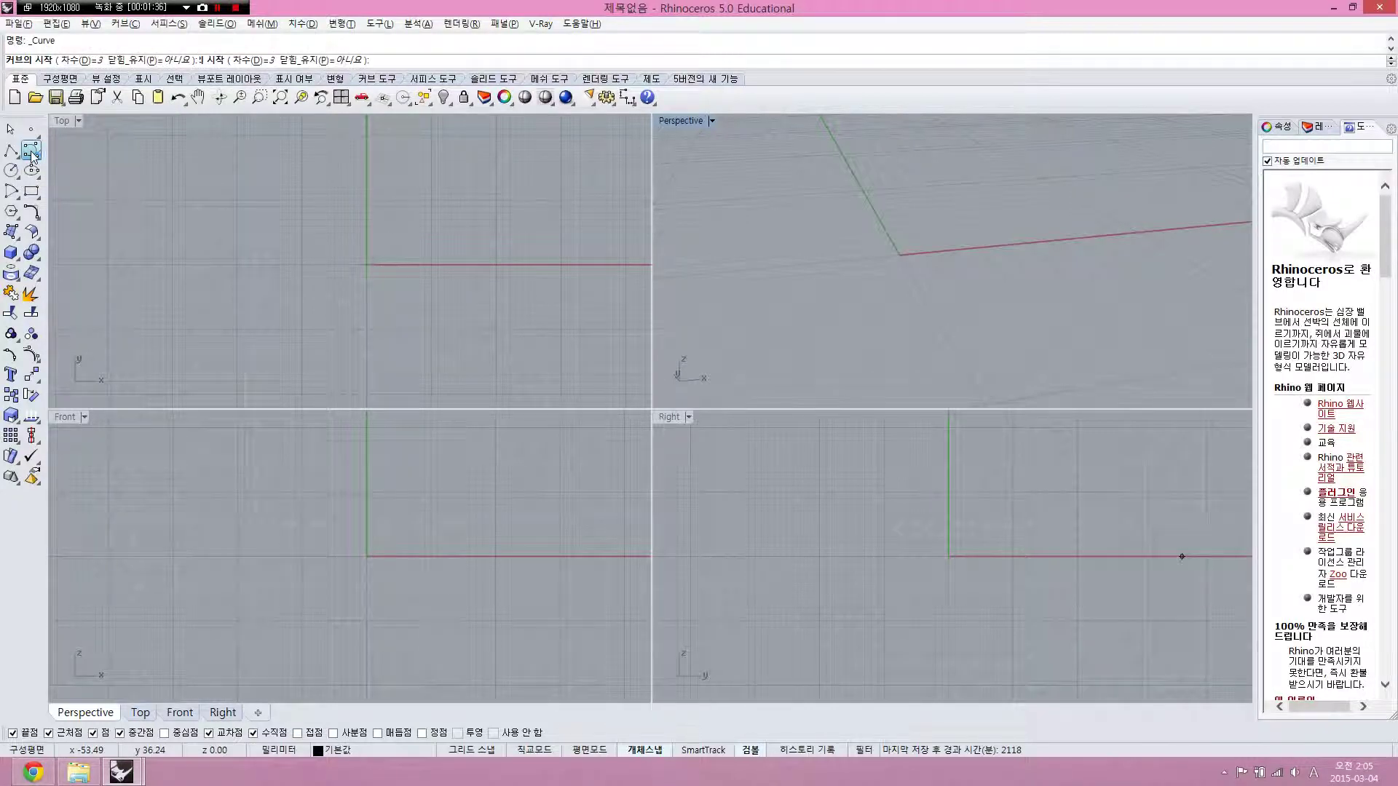
key(Escape)
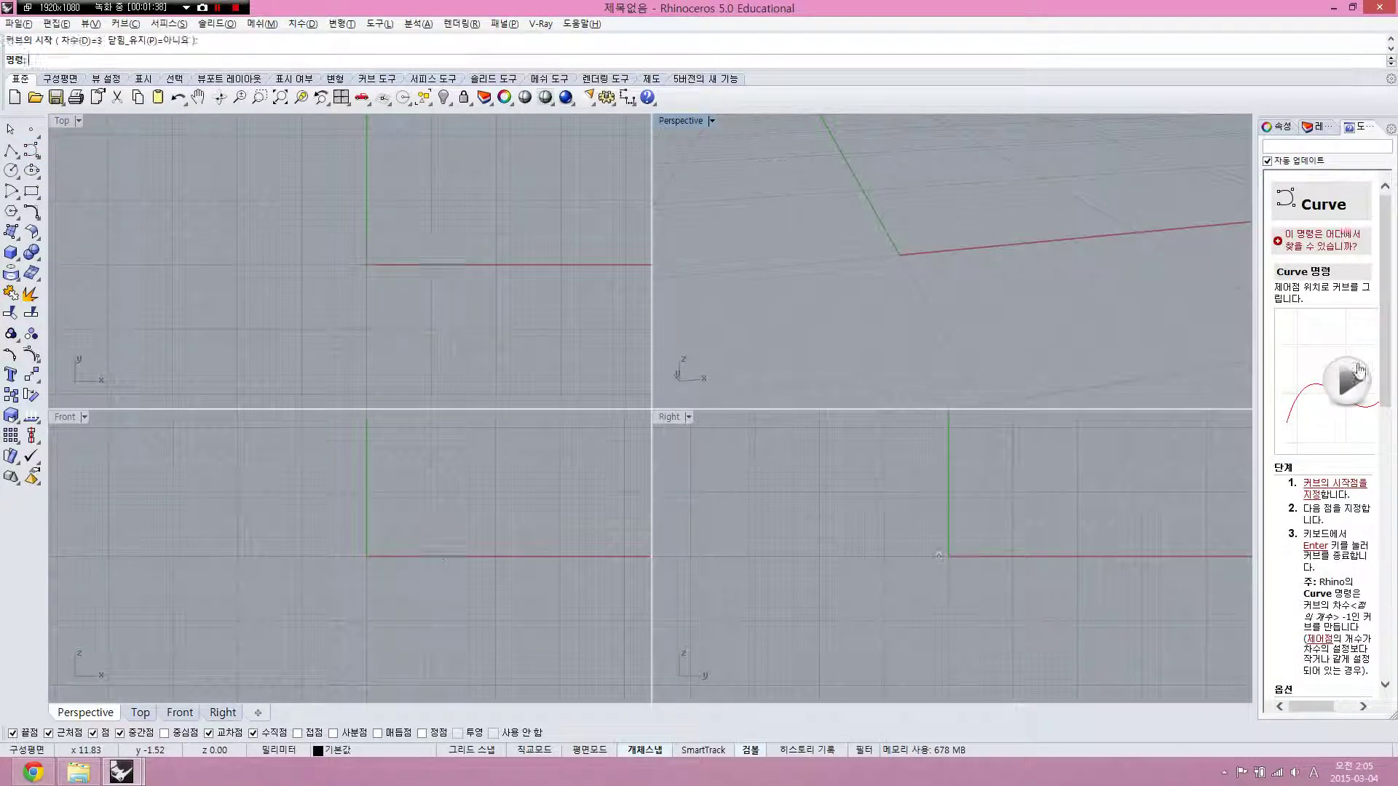
drag(1263, 348, 1213, 348)
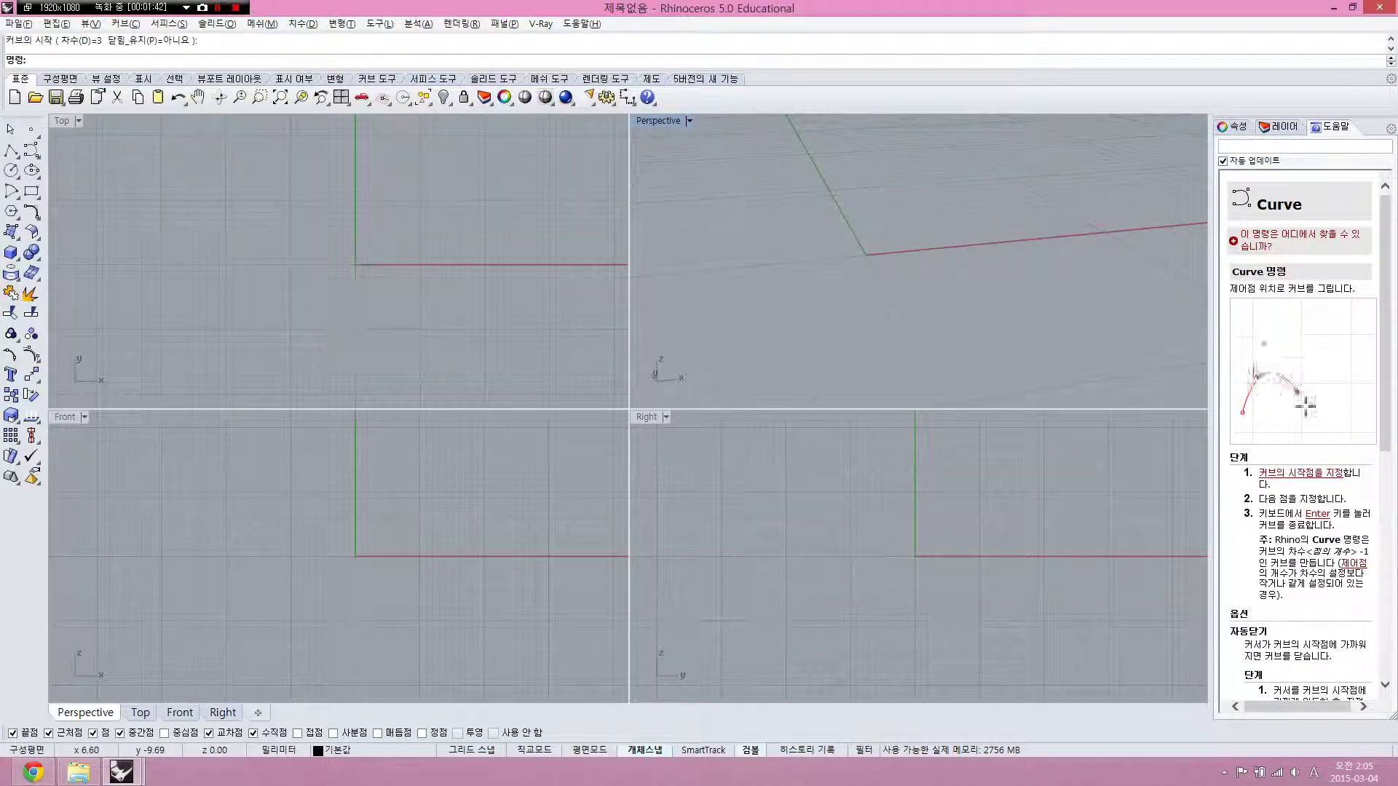
Examine the Properties and Layers panels, leaving Properties shown
click(1234, 127)
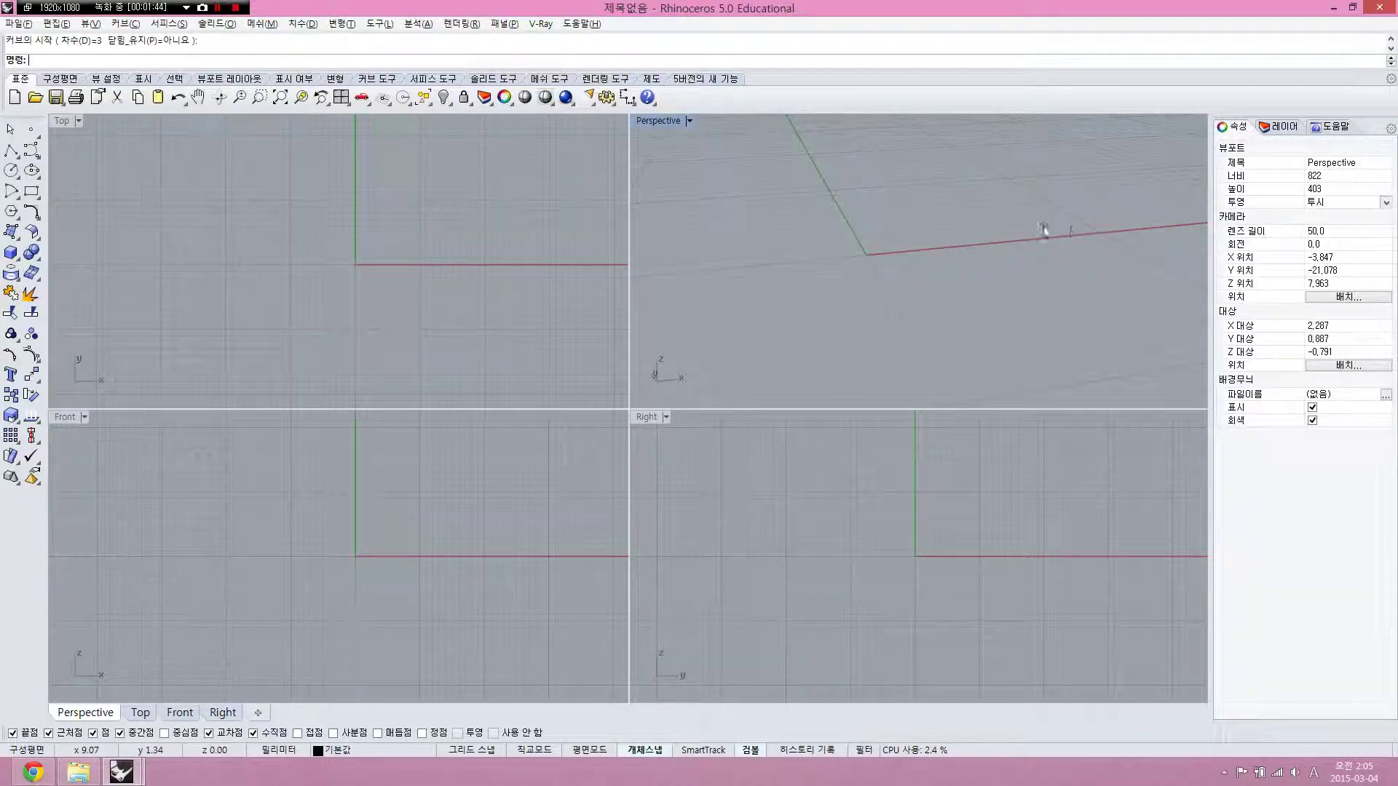
click(1280, 126)
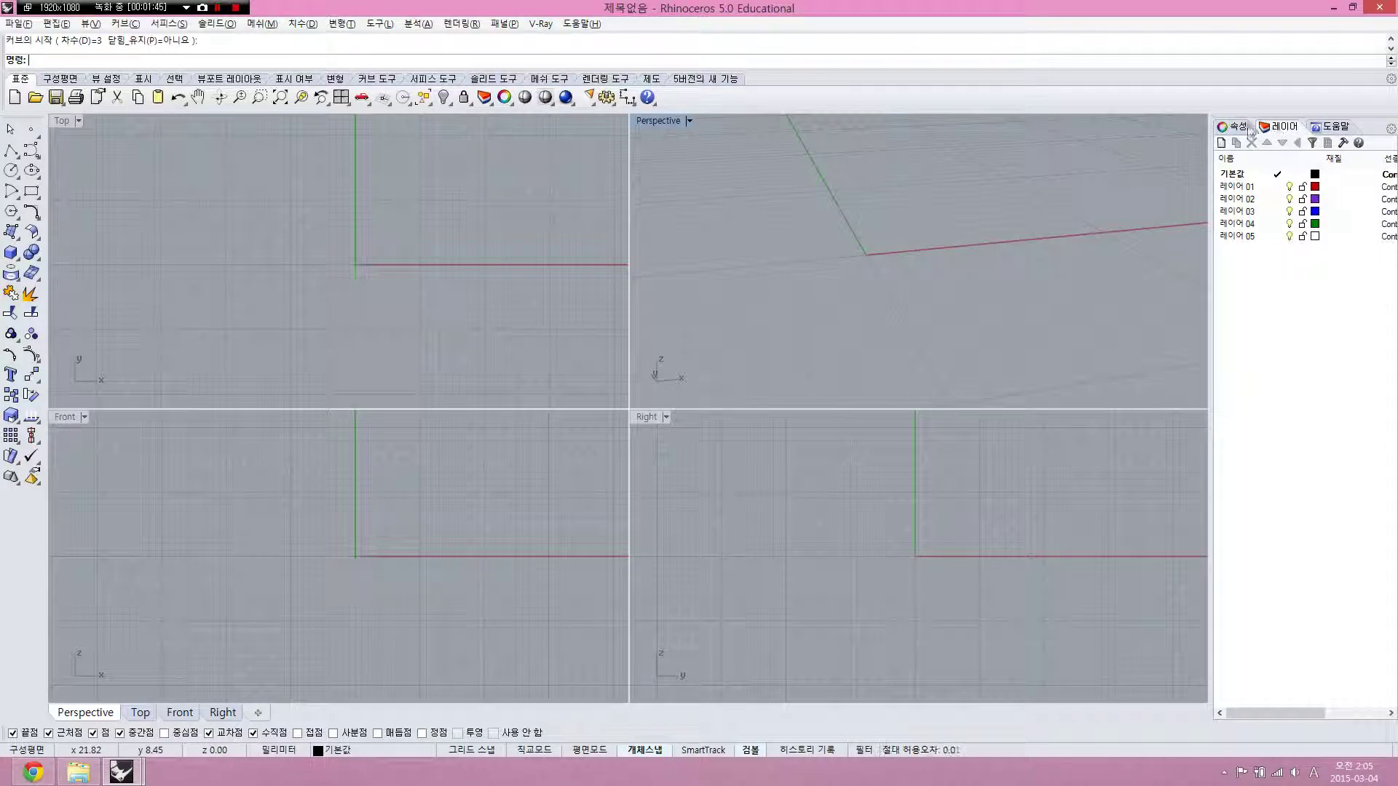
click(1234, 127)
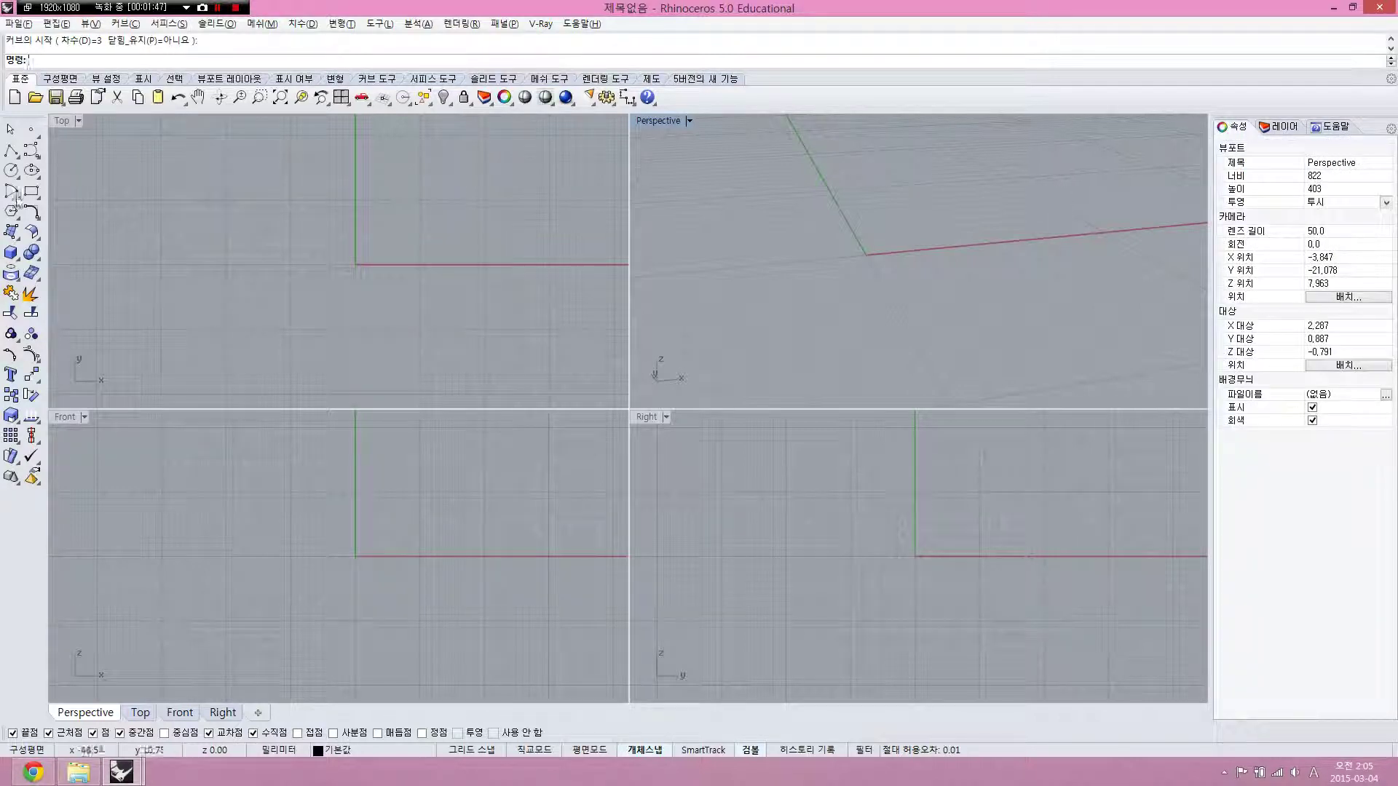
Draw a four-point control point curve near the origin in Perspective, from about (-3.3, 0.1) to (2, -4.2)
click(31, 150)
click(776, 262)
click(834, 230)
click(862, 301)
click(951, 294)
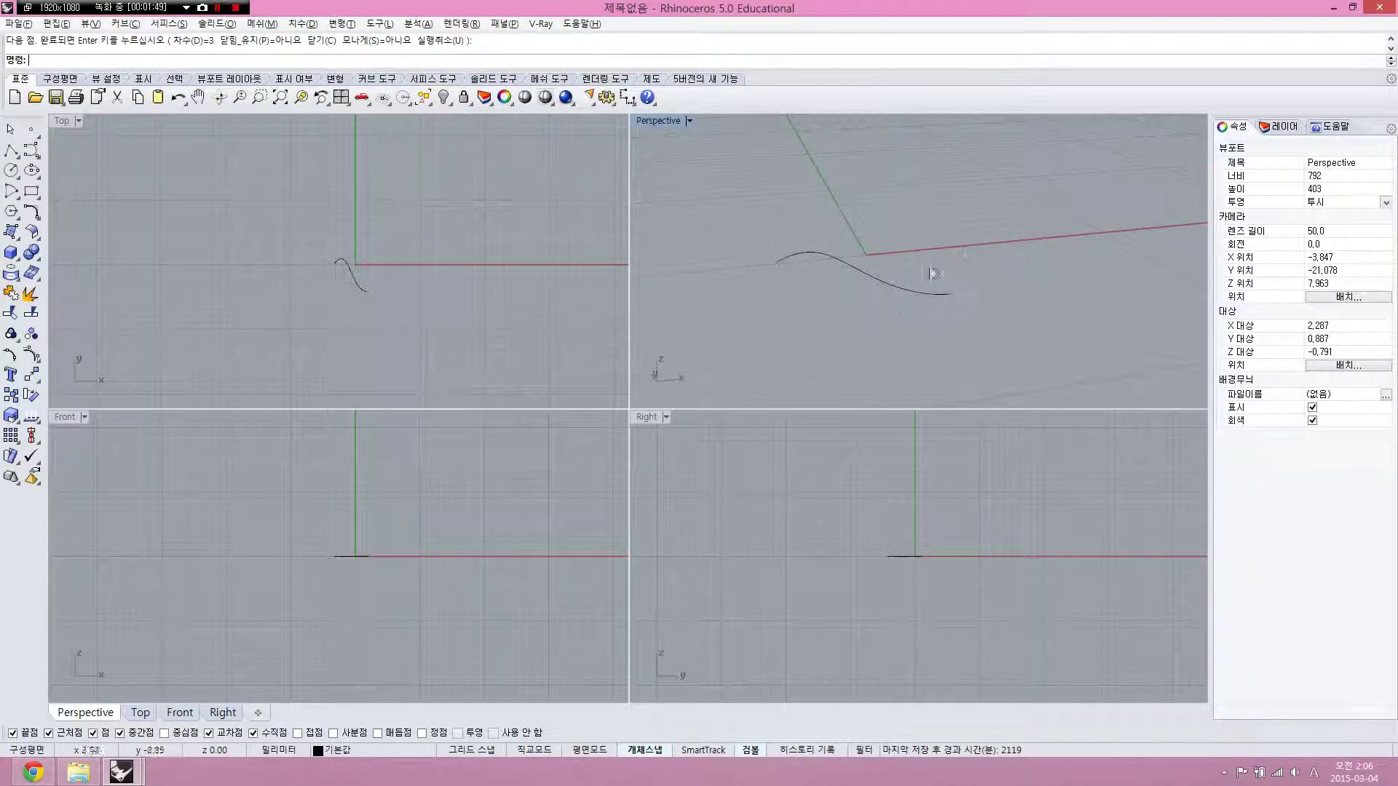
key(Return)
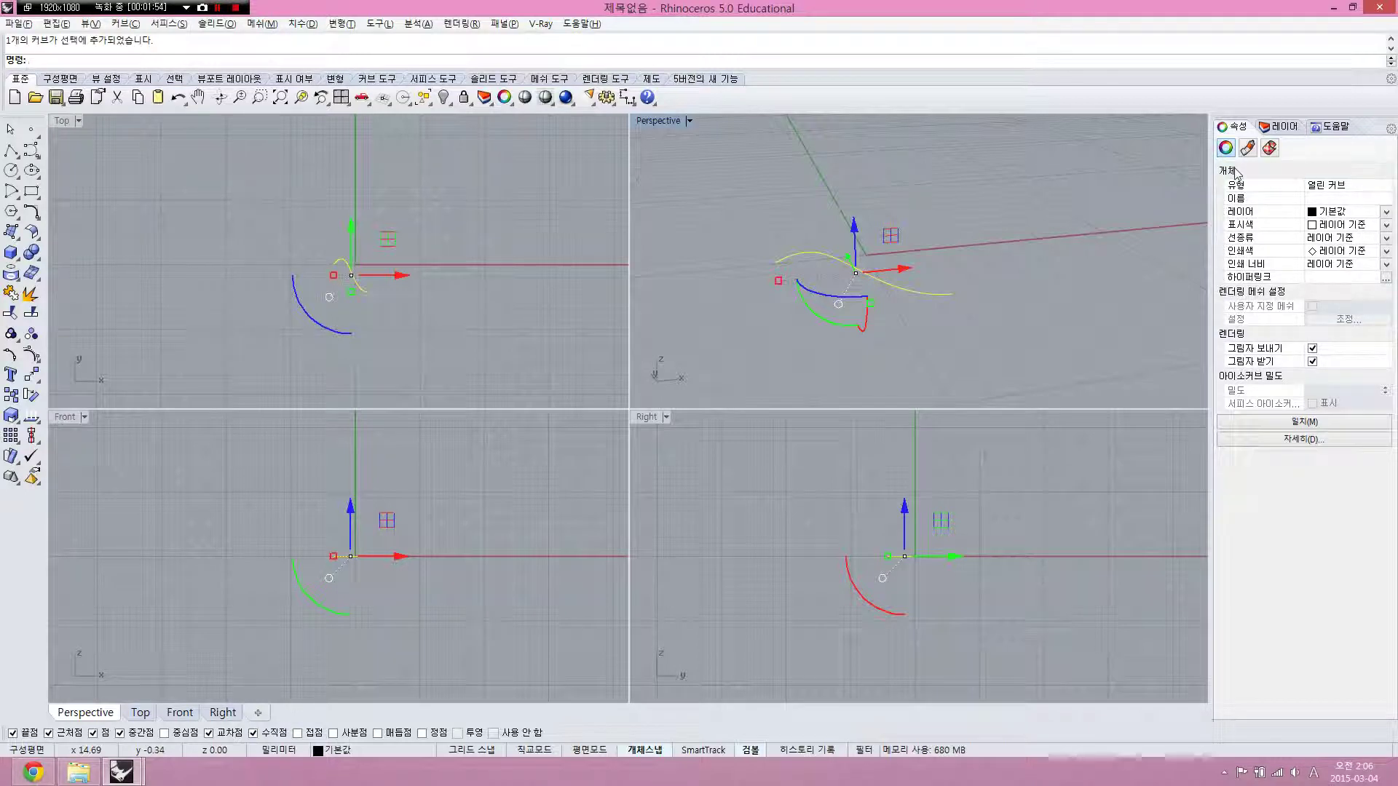
Clear the selection and examine the Perspective viewport's lens length and camera position in its properties
click(1085, 205)
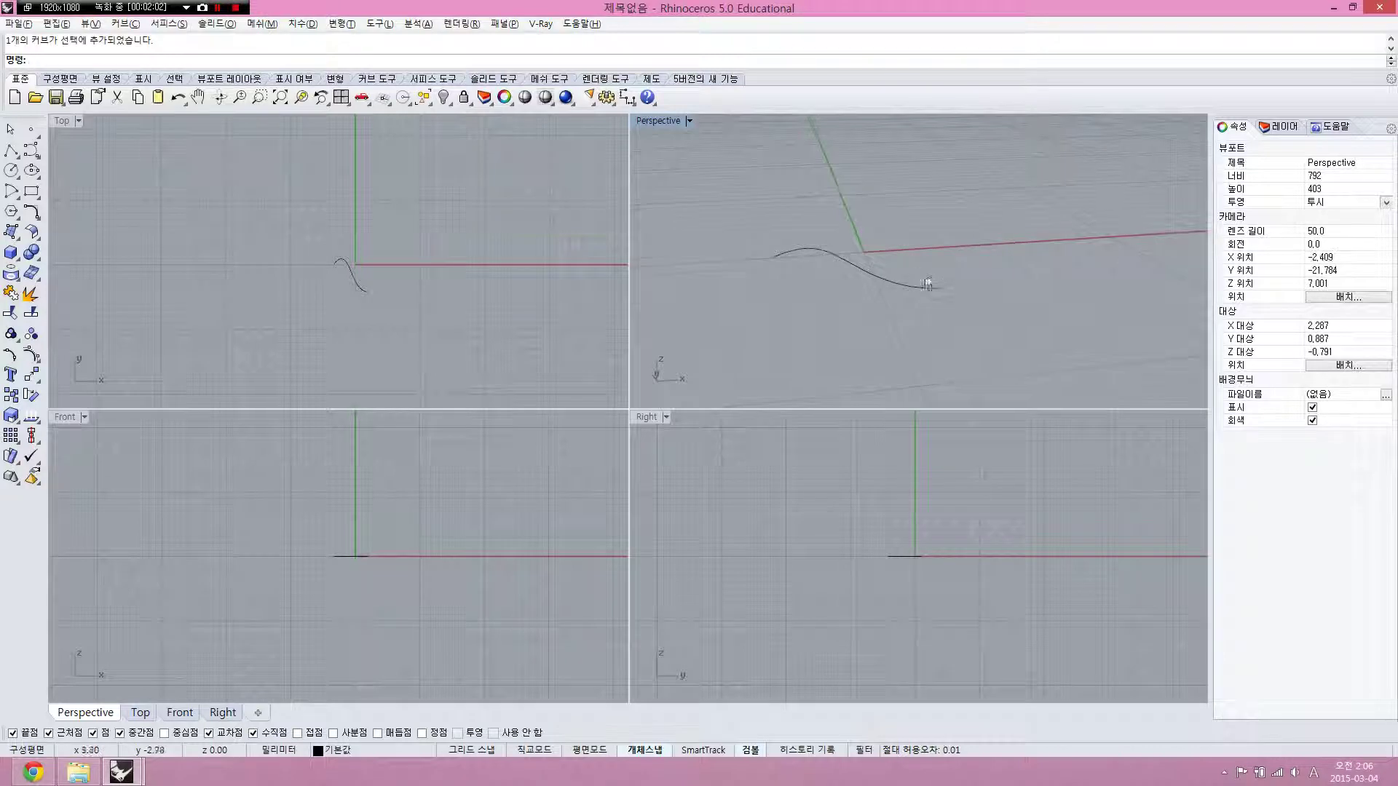
right_drag(929, 280, 792, 205)
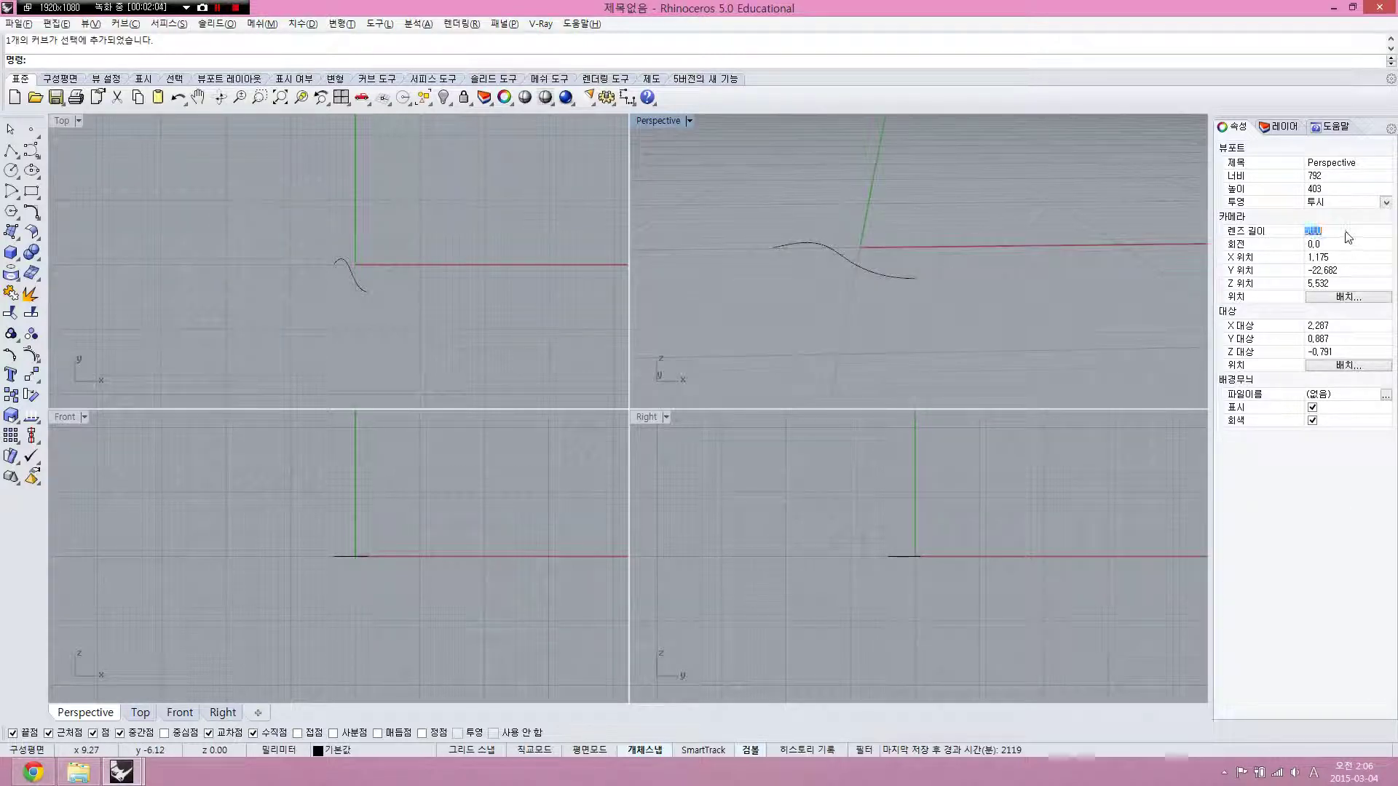
click(1339, 271)
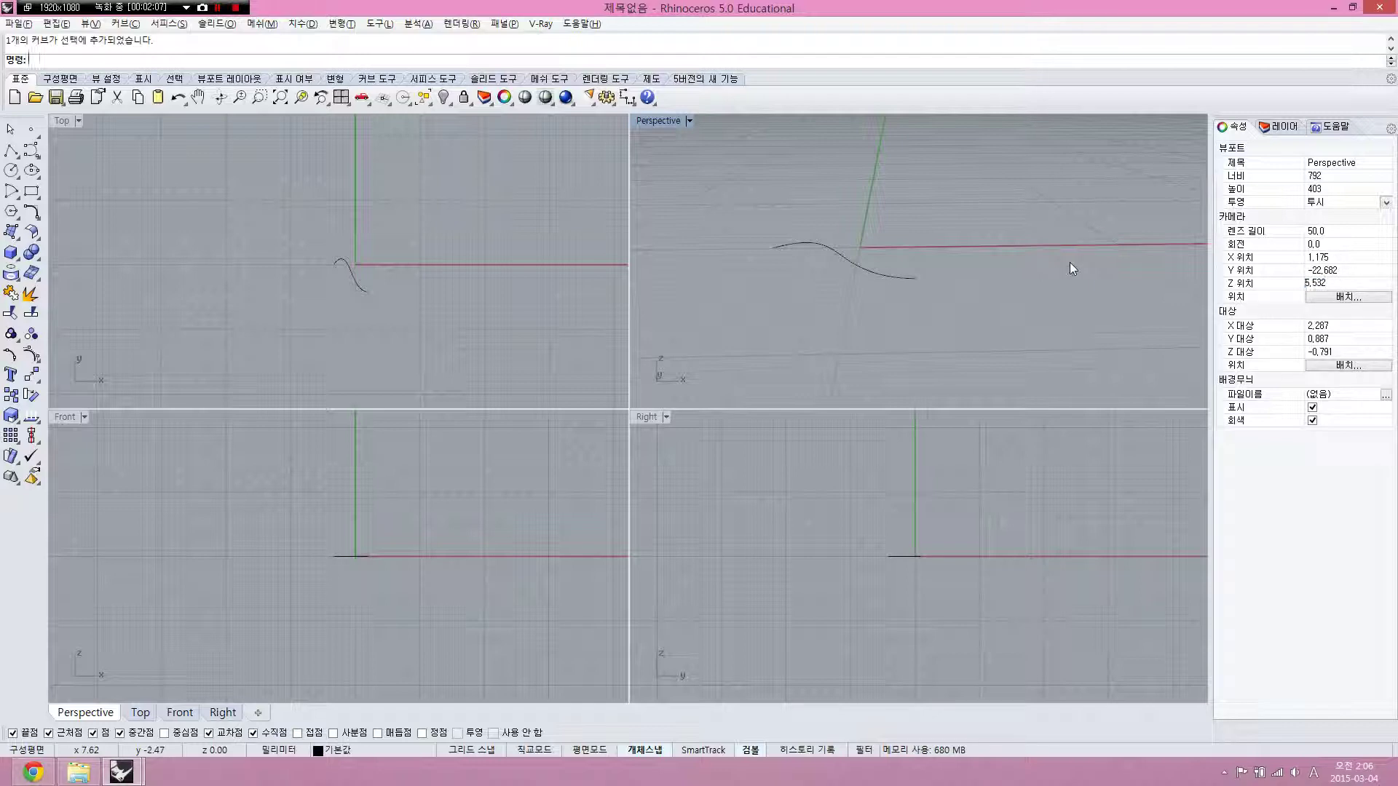
Select the curve, examine its object description with the What command, and close the description
drag(935, 252, 800, 320)
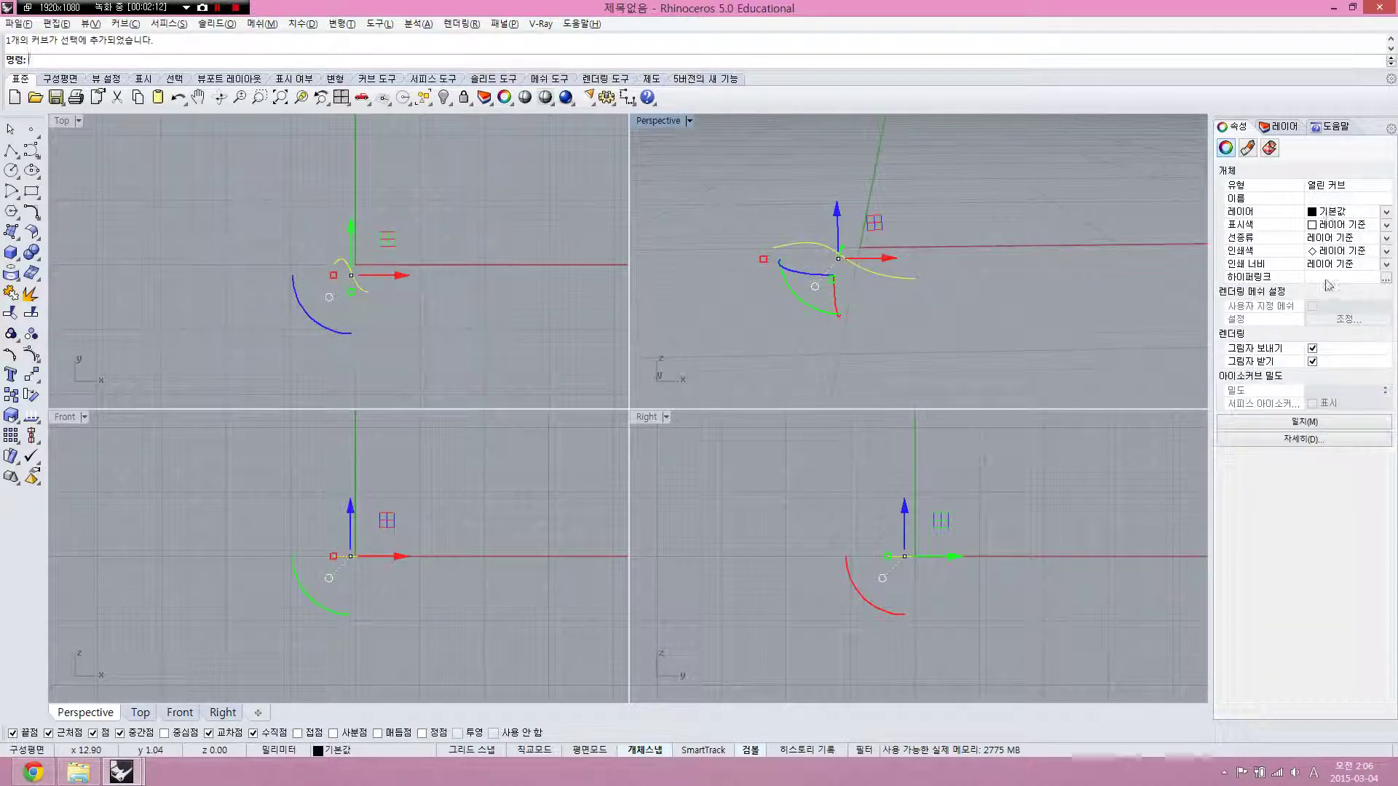
click(1017, 282)
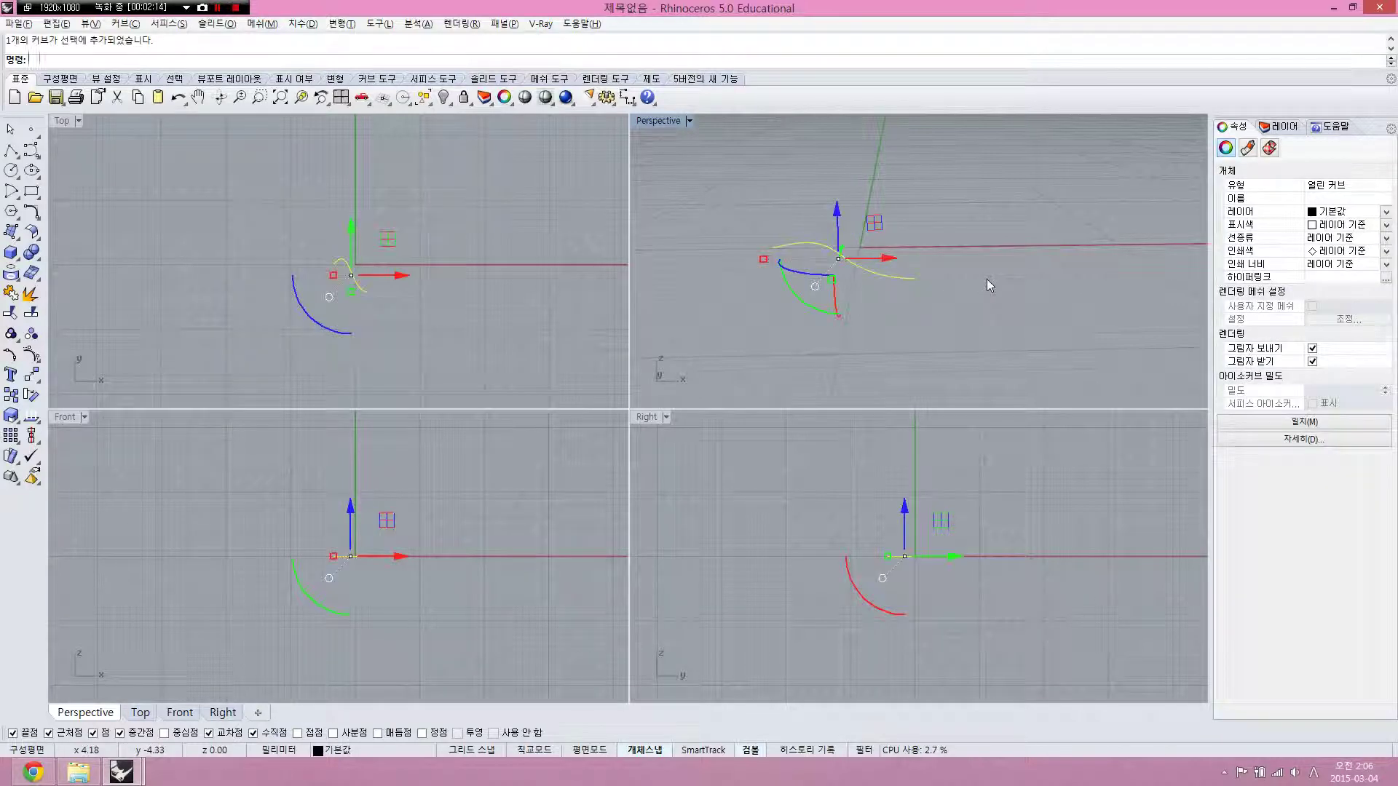
text(What)
key(Return)
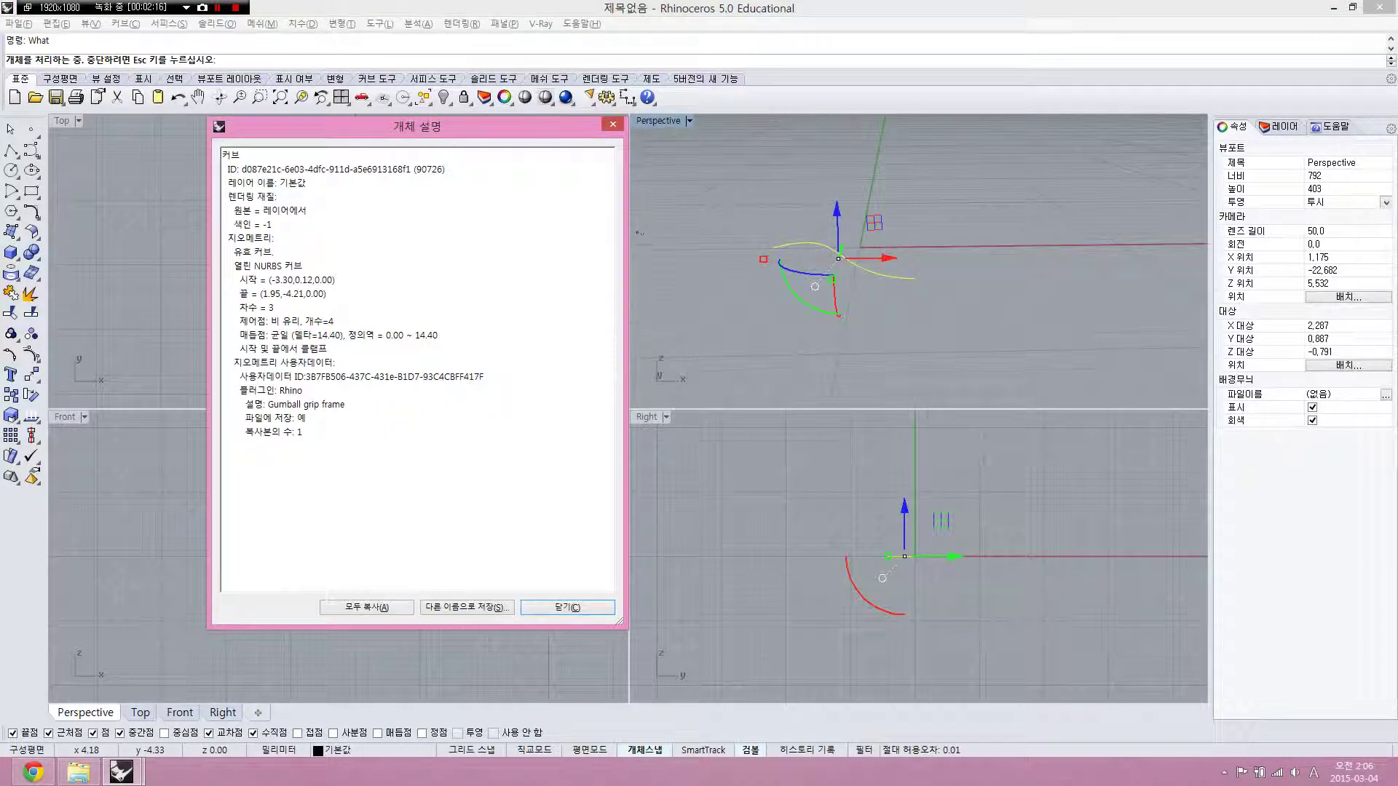
drag(223, 168, 302, 390)
click(306, 210)
drag(343, 168, 345, 404)
click(305, 417)
click(612, 124)
click(866, 192)
click(874, 273)
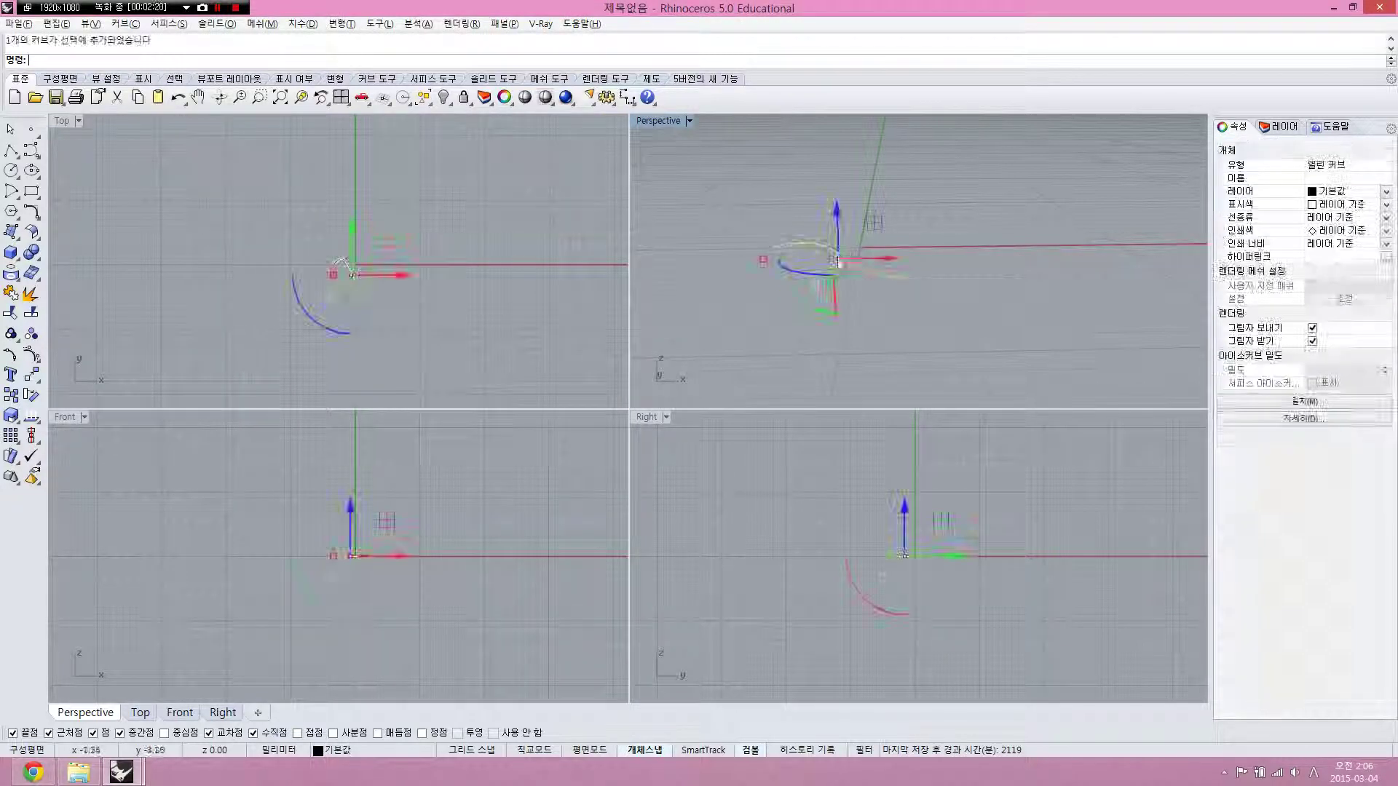
Delete the sample curve and make the Top, Perspective, Front and Right viewports active in turn, ending in Perspective
key(Delete)
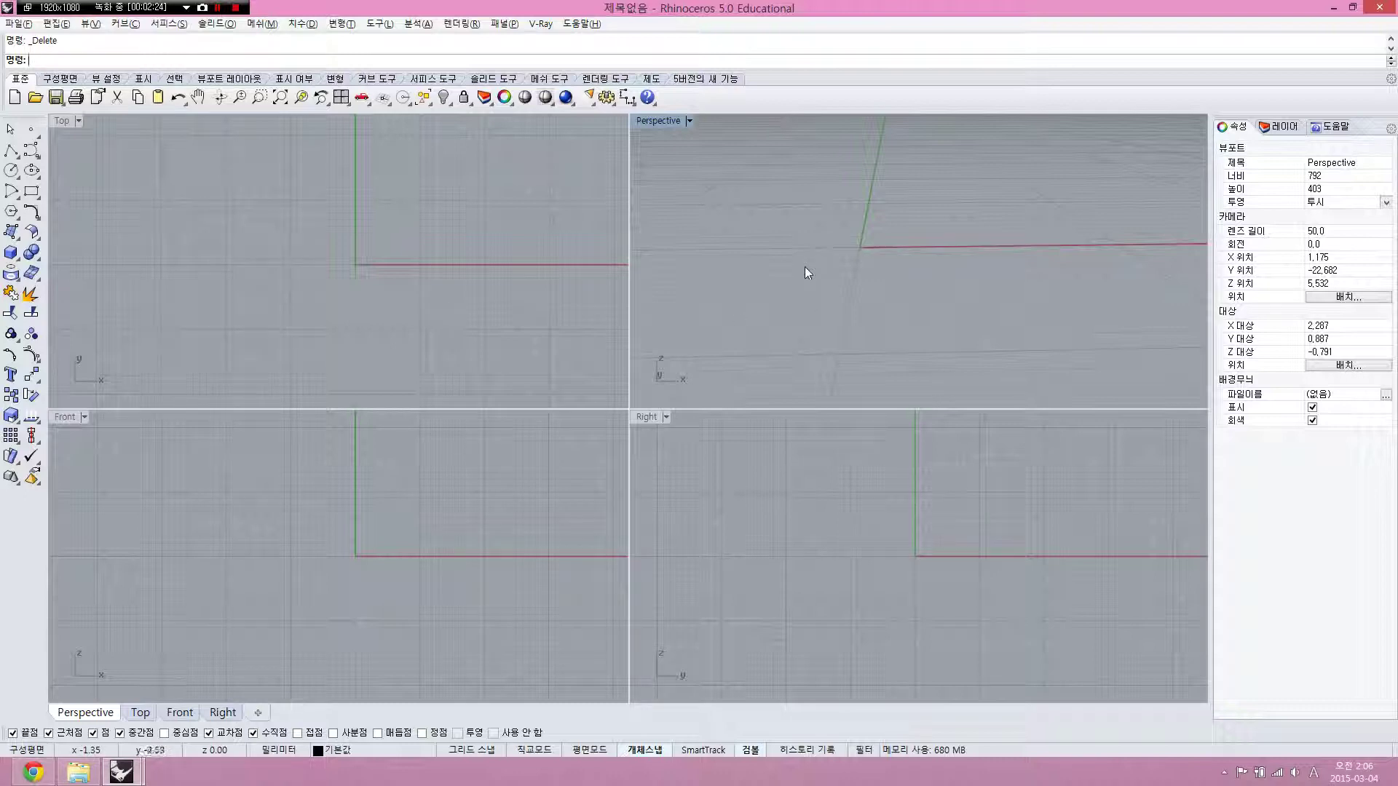
click(569, 301)
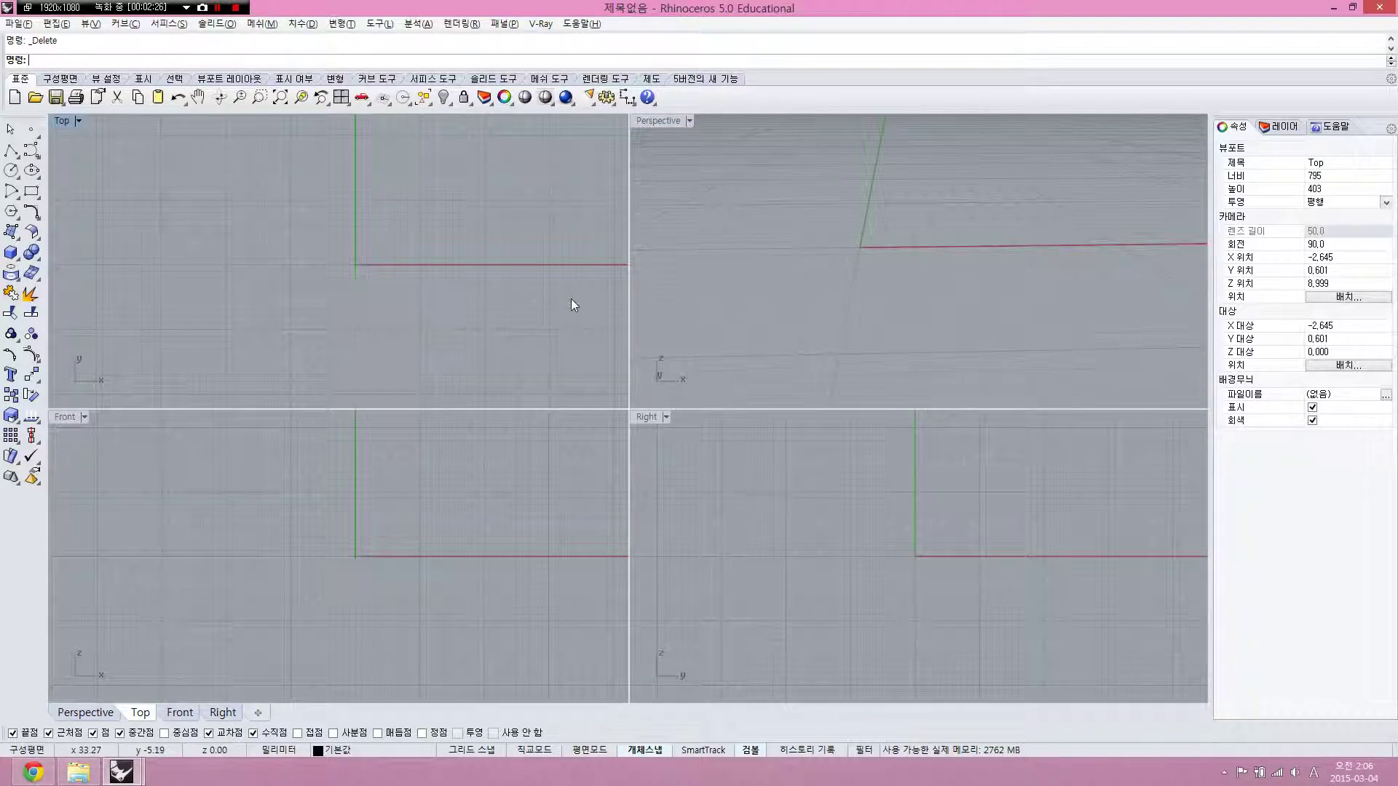
click(634, 233)
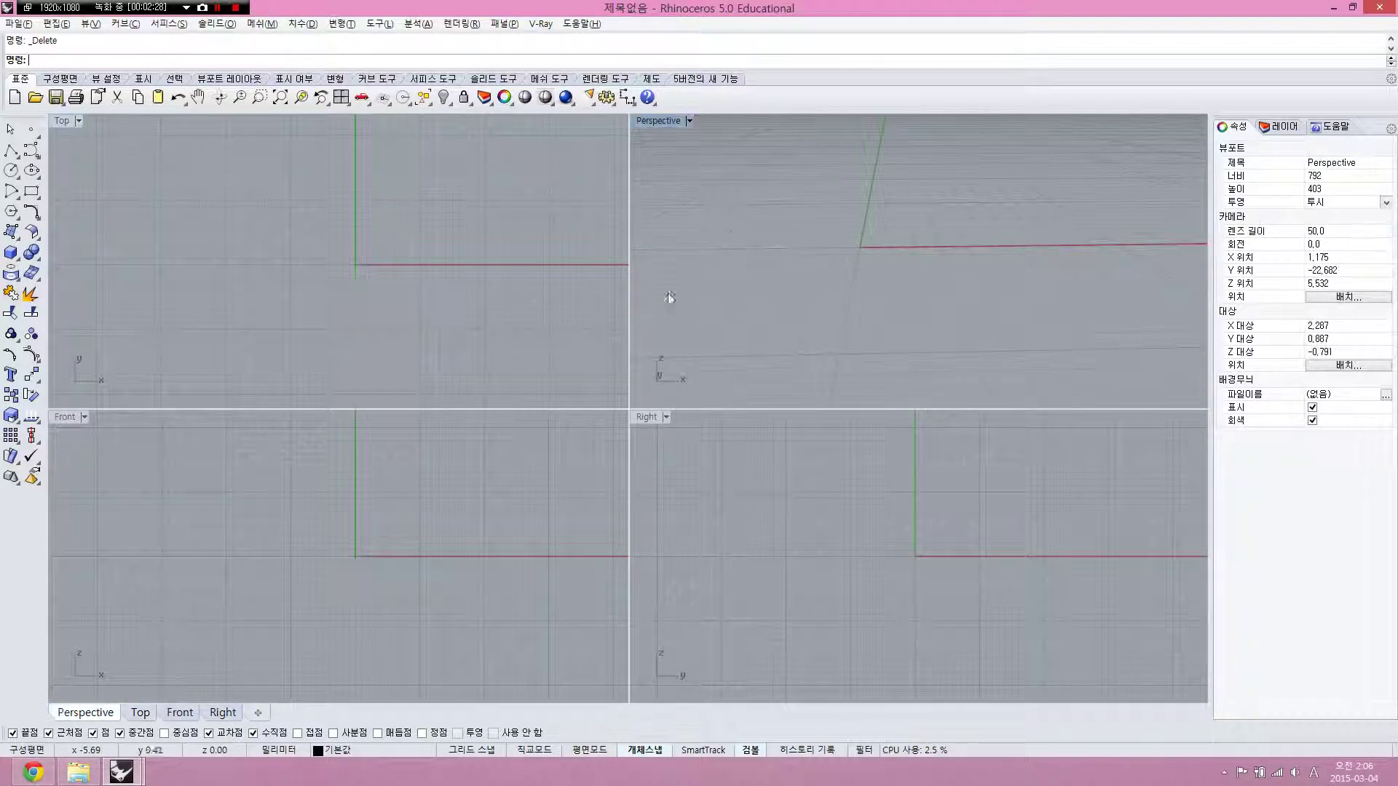
click(490, 485)
click(775, 484)
click(833, 303)
Draw a solid box over the origin in the Perspective viewport, with its base on the construction plane
scroll(833, 303, down, 4)
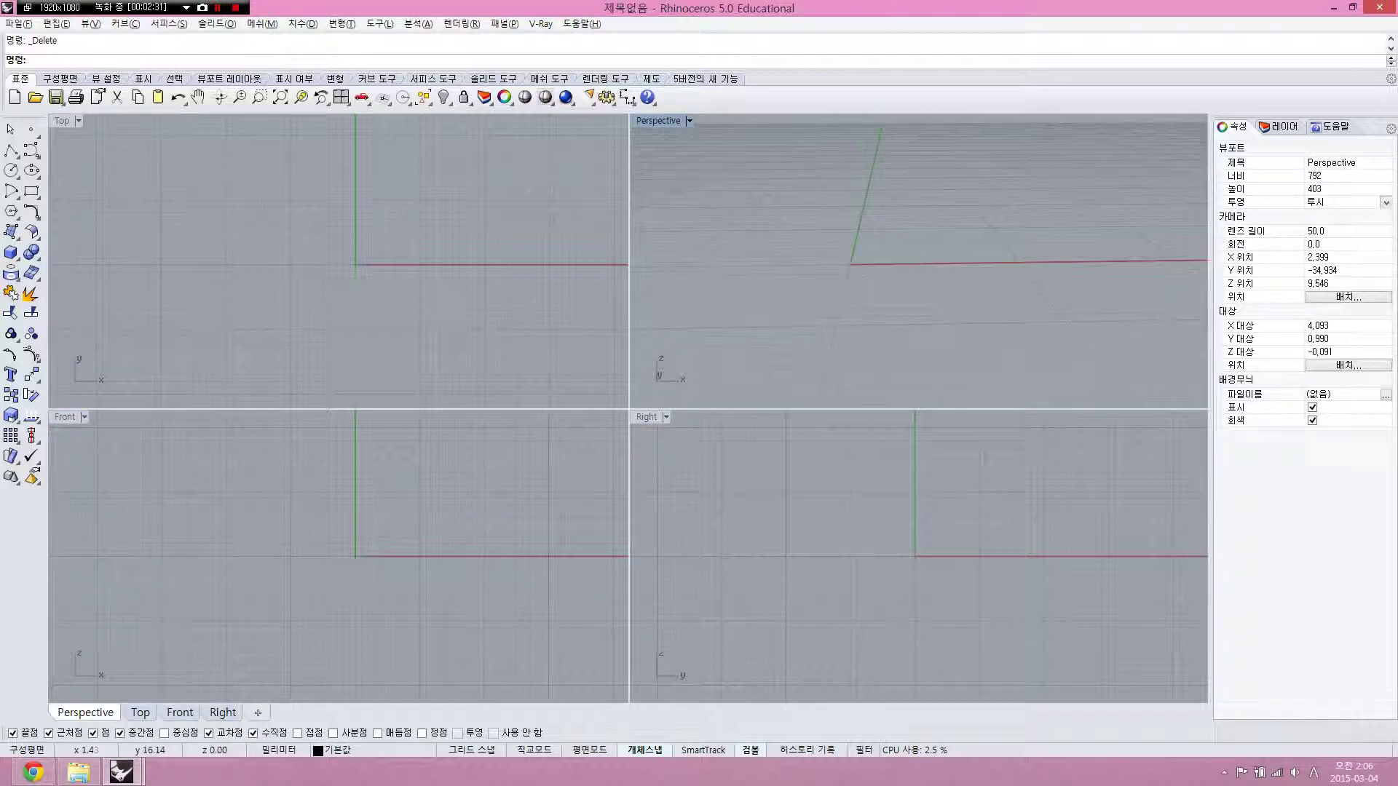
click(10, 252)
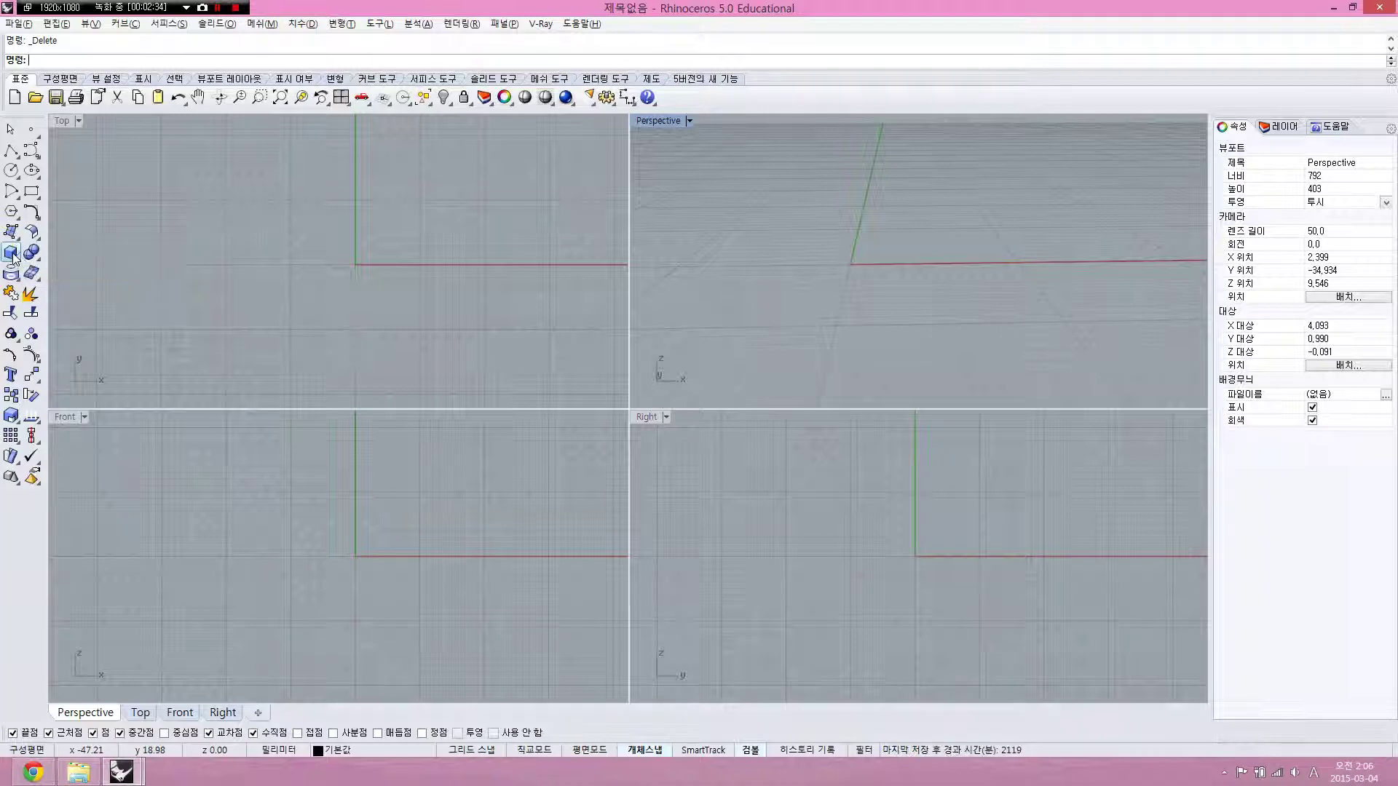
right_drag(786, 257, 777, 272)
click(766, 221)
click(917, 301)
click(893, 227)
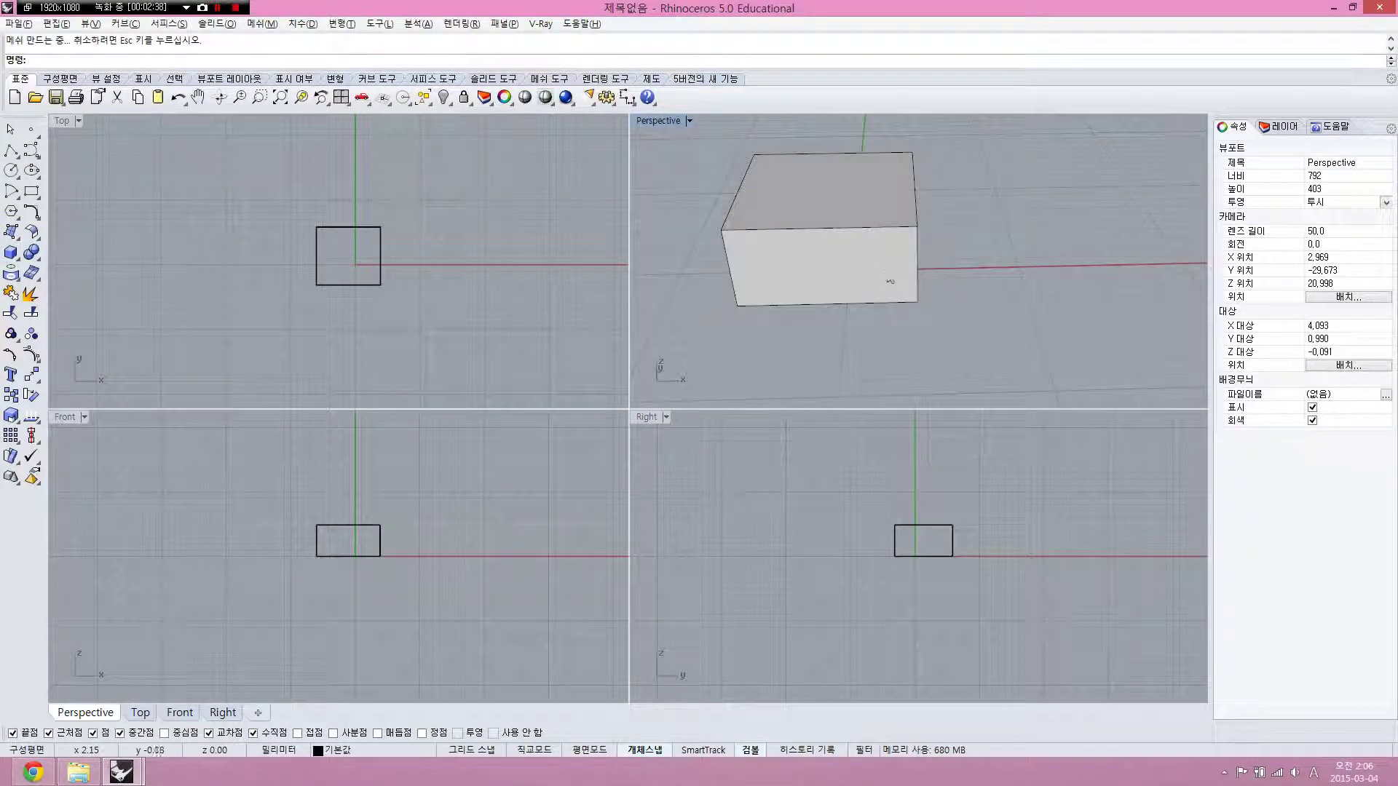
Switch the Perspective viewport's display to wireframe and back to shaded to compare the two modes
right_drag(890, 281, 905, 252)
key(ctrl+alt+w)
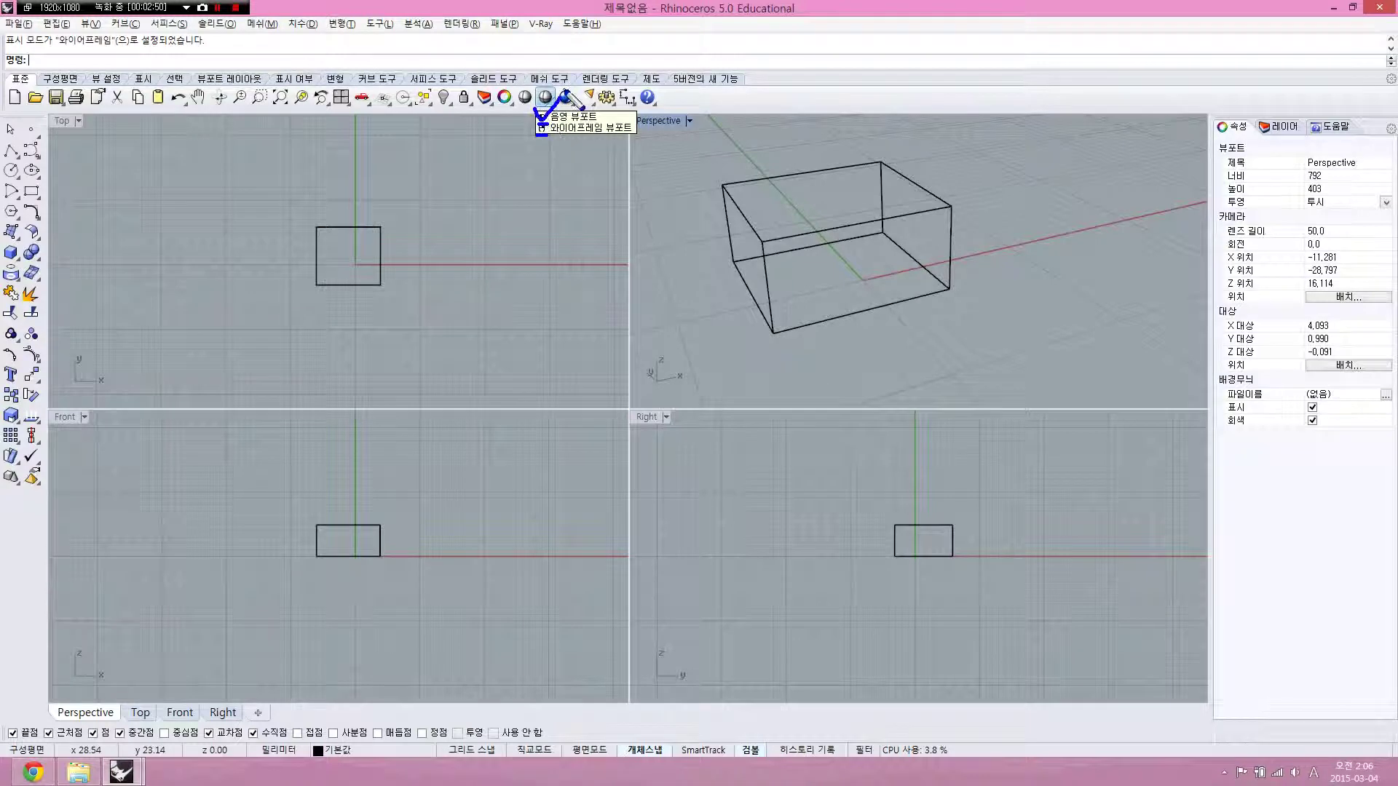
click(546, 99)
right_drag(764, 234, 772, 191)
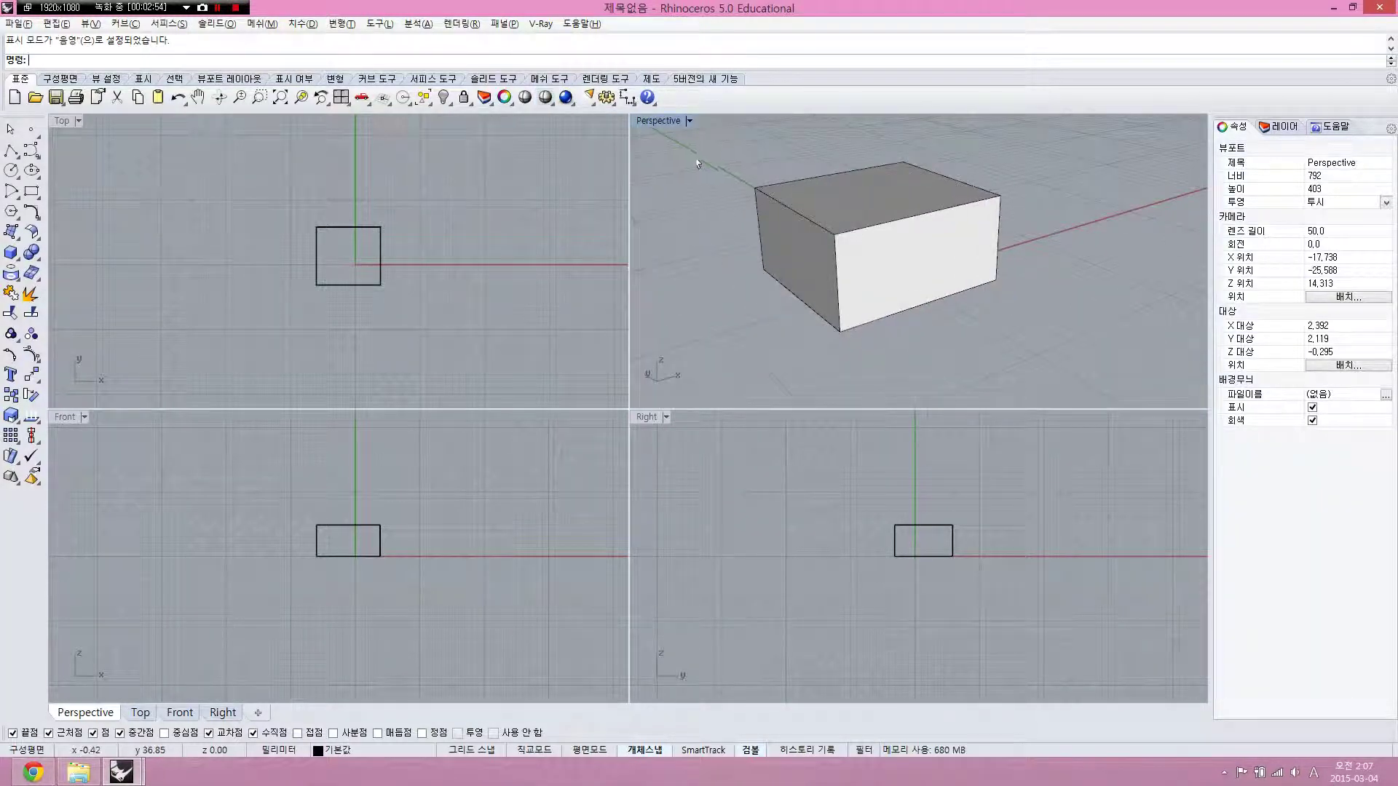
Make each of the four viewports active in turn and examine how its title marks the active view, ending in Perspective
click(442, 290)
click(721, 291)
click(706, 495)
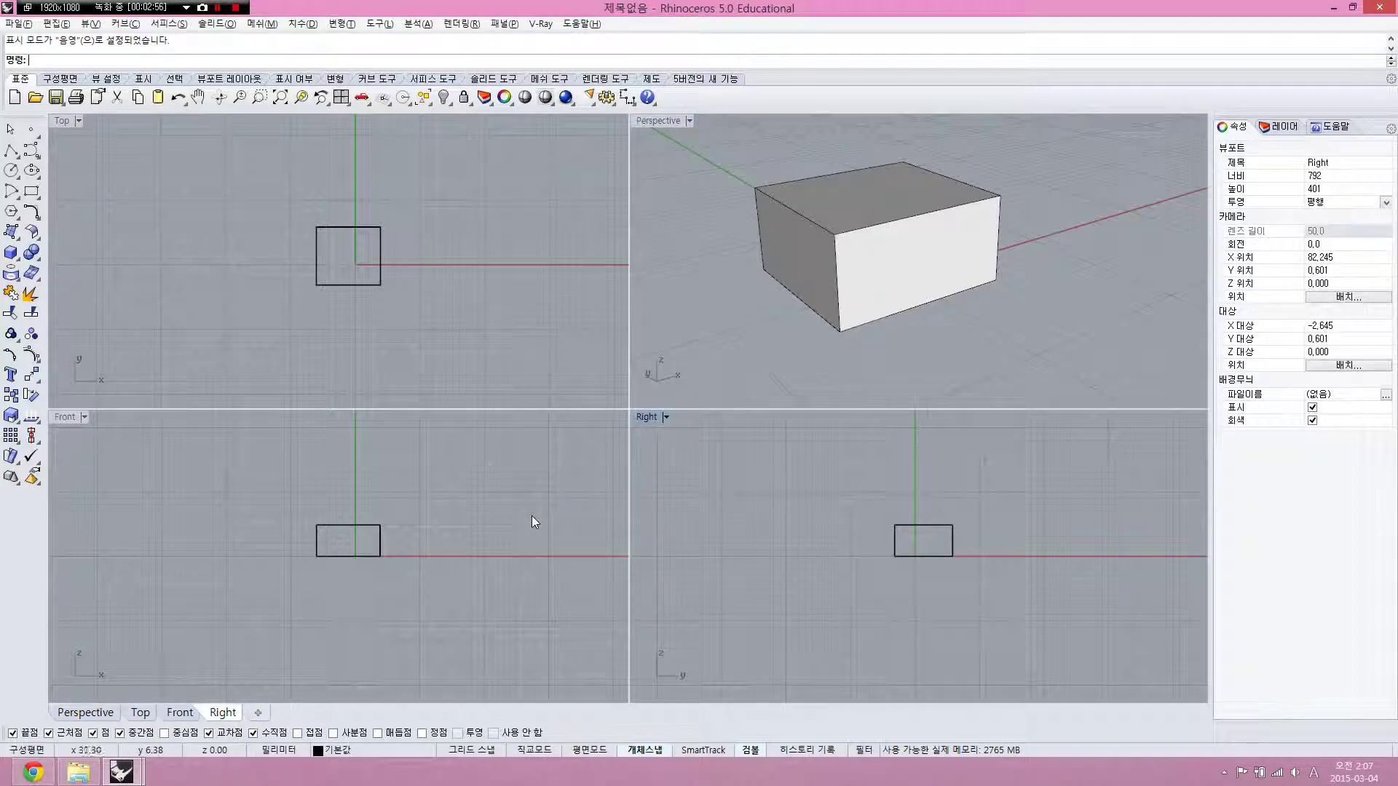
click(531, 515)
click(546, 350)
click(669, 354)
mouse_move(677, 138)
mouse_down()
mouse_move(635, 129)
mouse_move(672, 141)
mouse_up()
drag(640, 427, 650, 441)
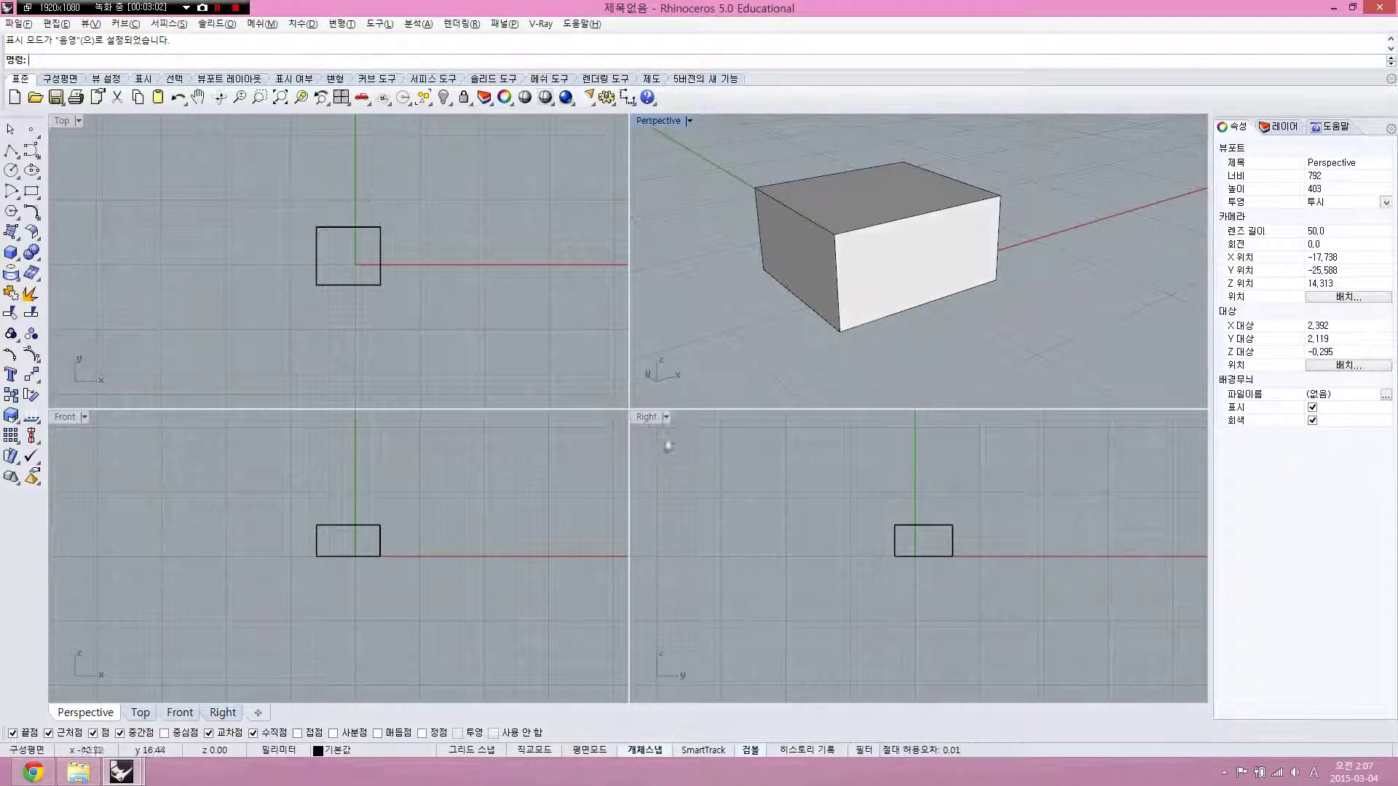
click(728, 457)
mouse_move(679, 437)
mouse_down()
mouse_move(640, 415)
mouse_move(682, 446)
mouse_up()
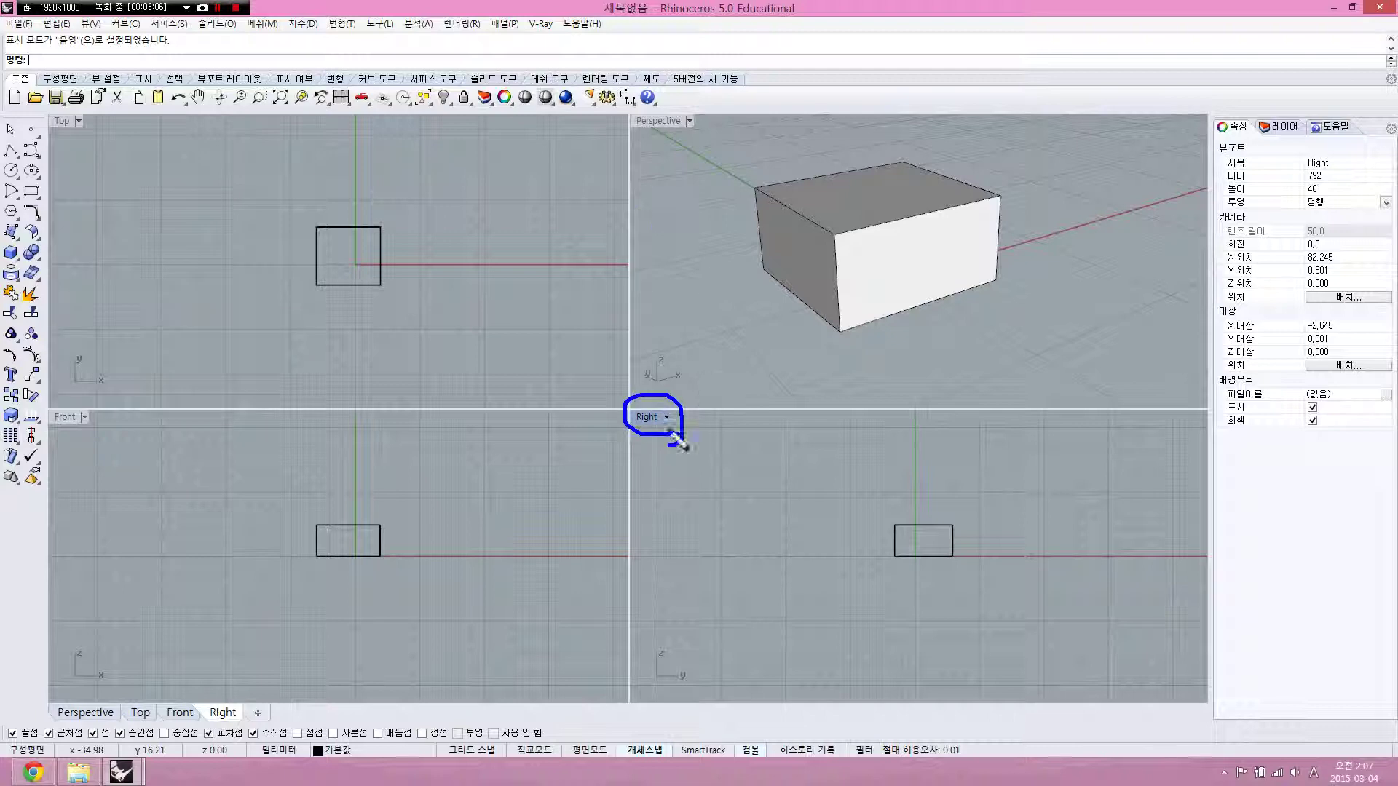
drag(696, 371, 671, 393)
drag(668, 382, 682, 391)
drag(630, 124, 744, 132)
drag(30, 128, 131, 126)
drag(36, 422, 125, 439)
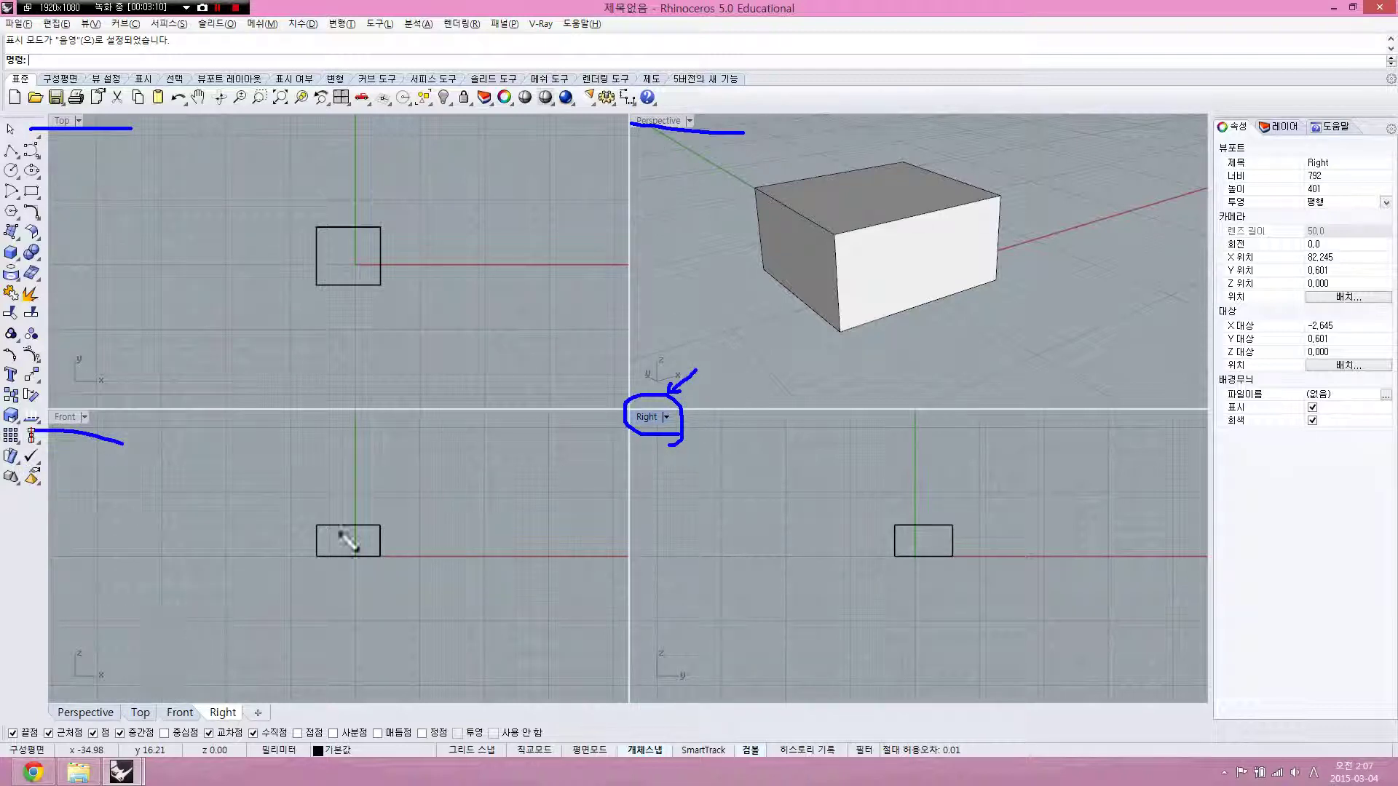
key(Escape)
click(696, 180)
key(ctrl+2)
drag(668, 149, 638, 172)
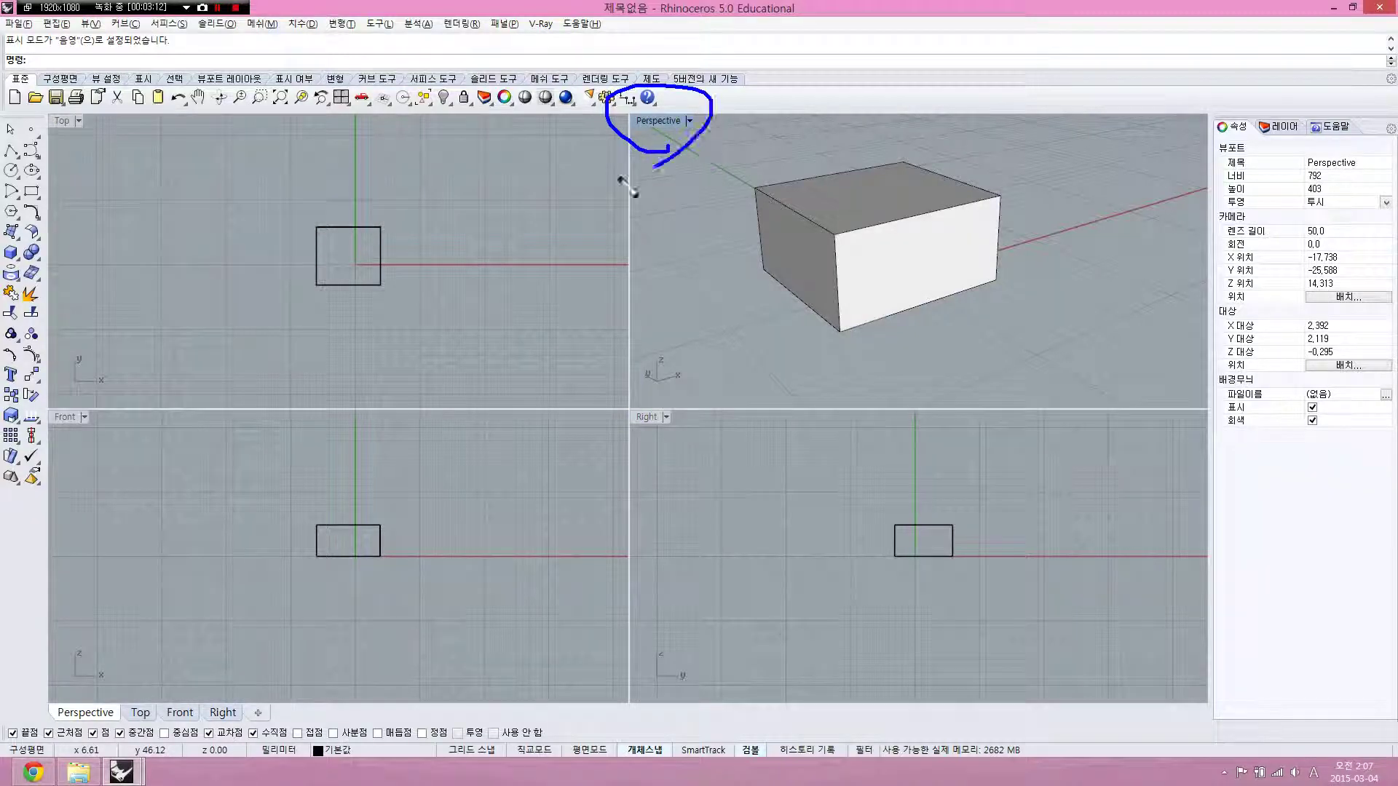
key(Escape)
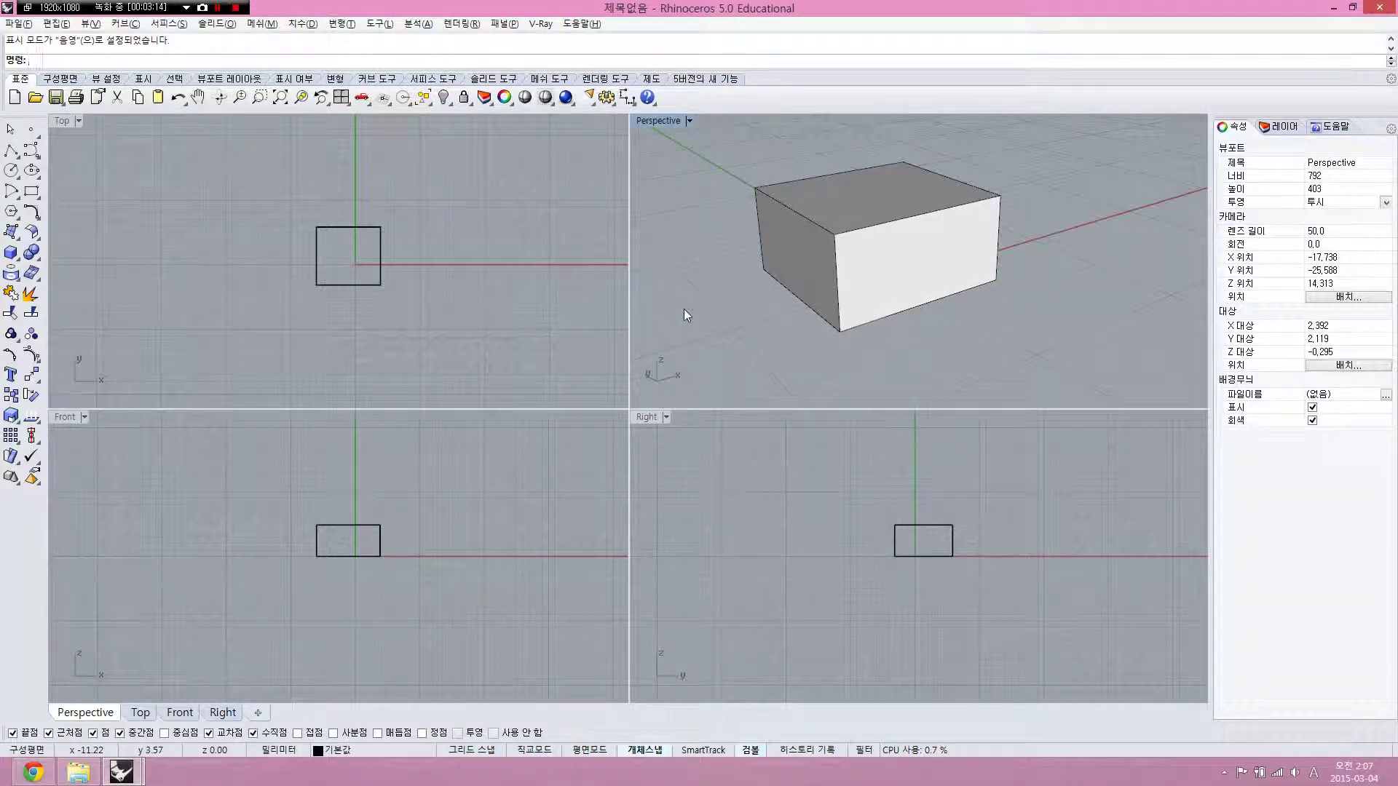
Select the box in Perspective and move it with the gumball, raising it slightly and shifting it toward positive Y
click(876, 255)
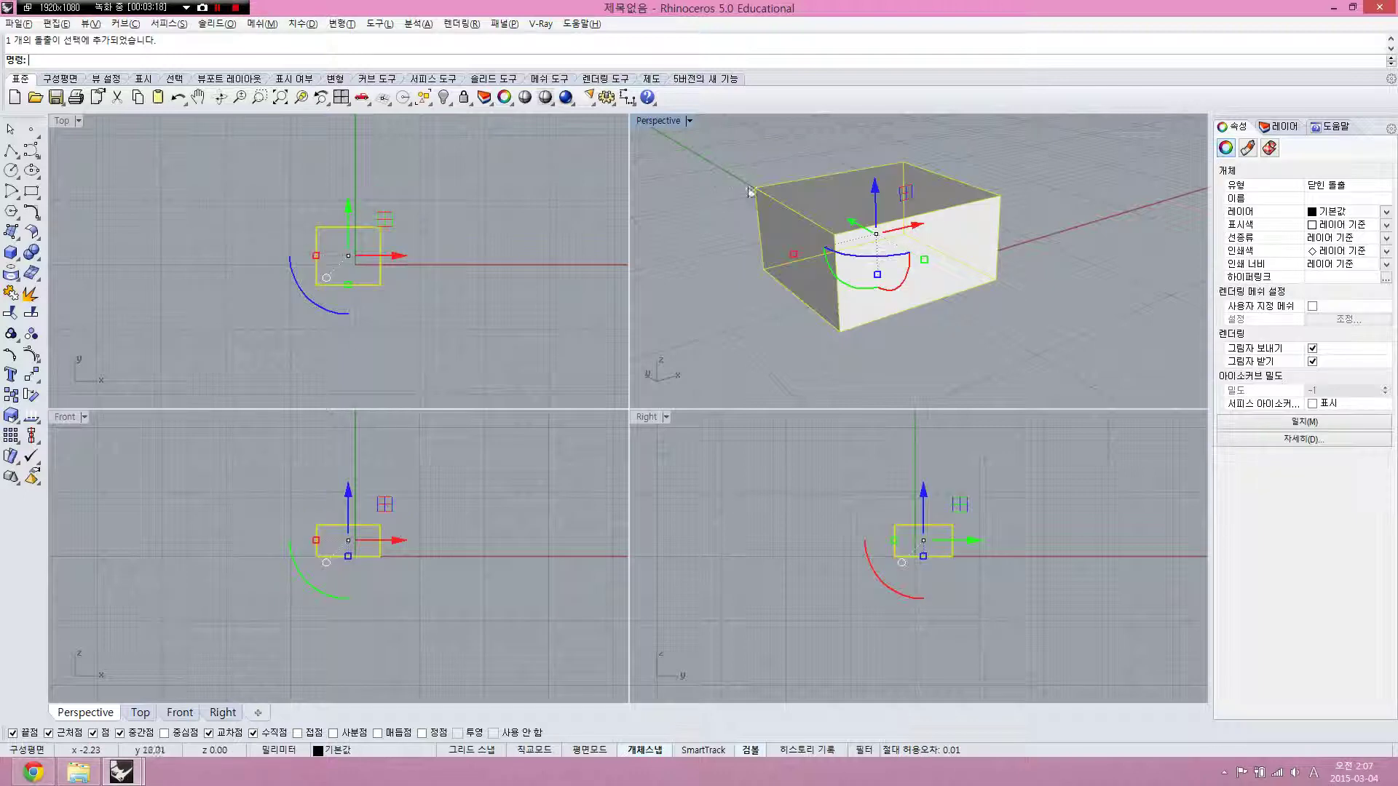
drag(903, 227, 887, 178)
click(888, 264)
click(849, 187)
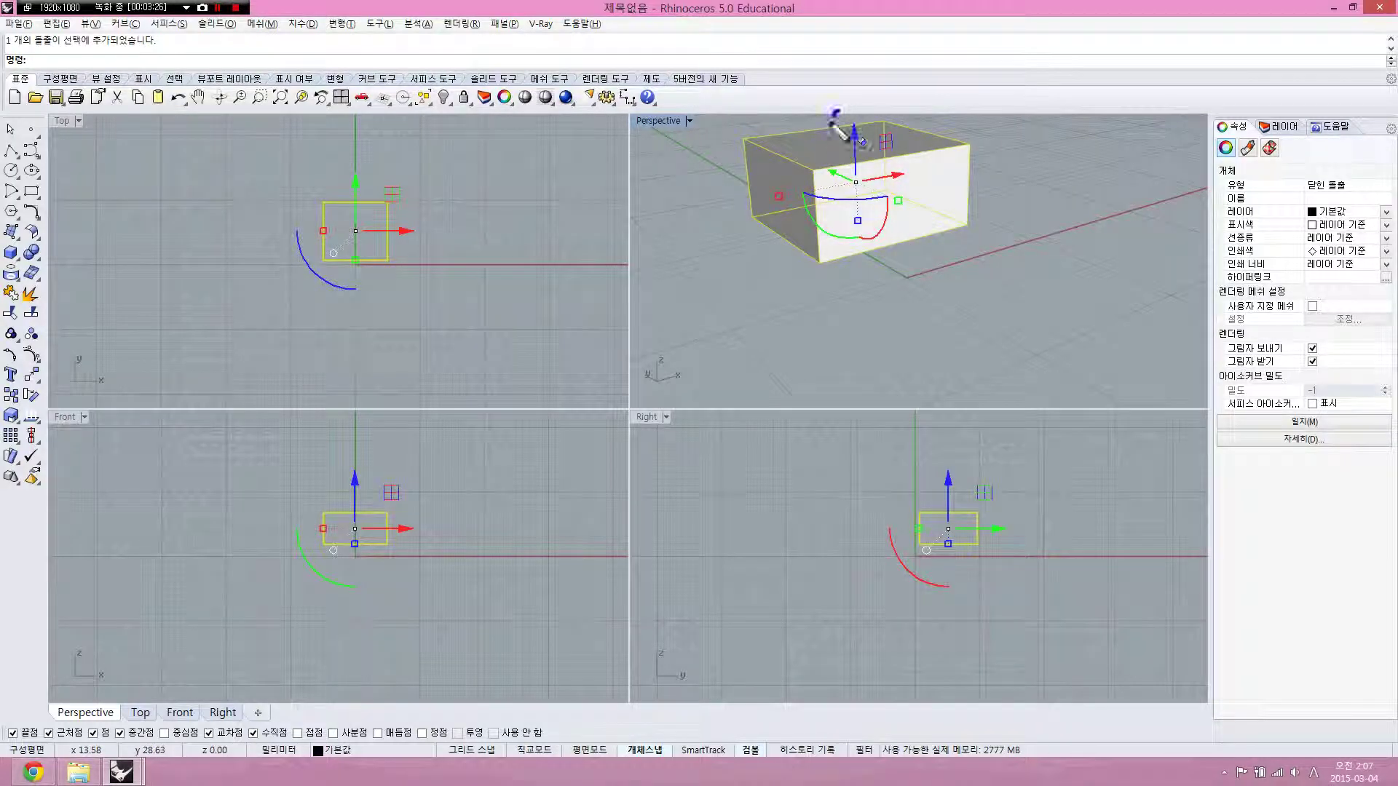
mouse_move(838, 111)
mouse_down()
mouse_move(805, 175)
mouse_move(844, 264)
mouse_move(923, 211)
mouse_move(887, 121)
mouse_move(836, 112)
mouse_up()
key(Escape)
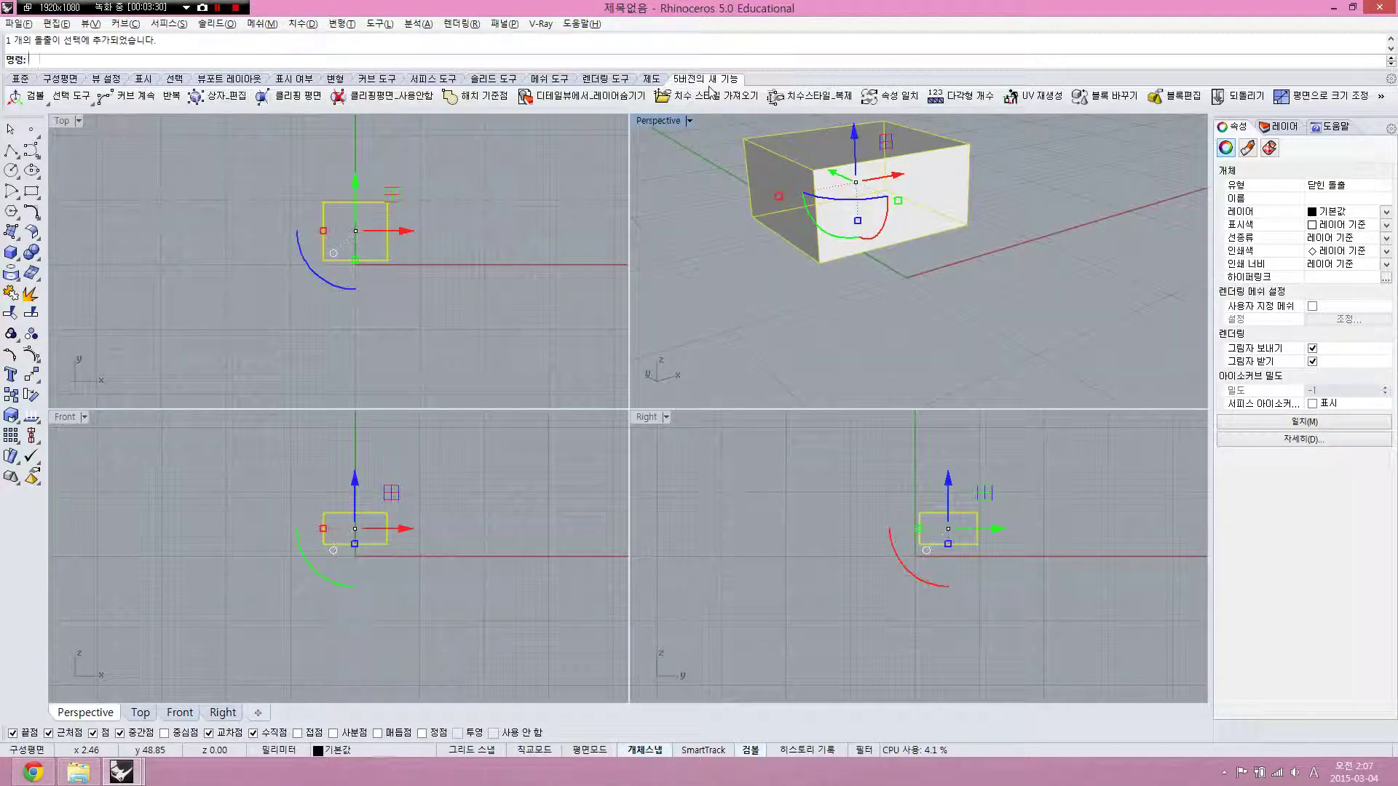
Turn the gumball off and on again using the new-in-version-5 tools, and select the box again
click(28, 101)
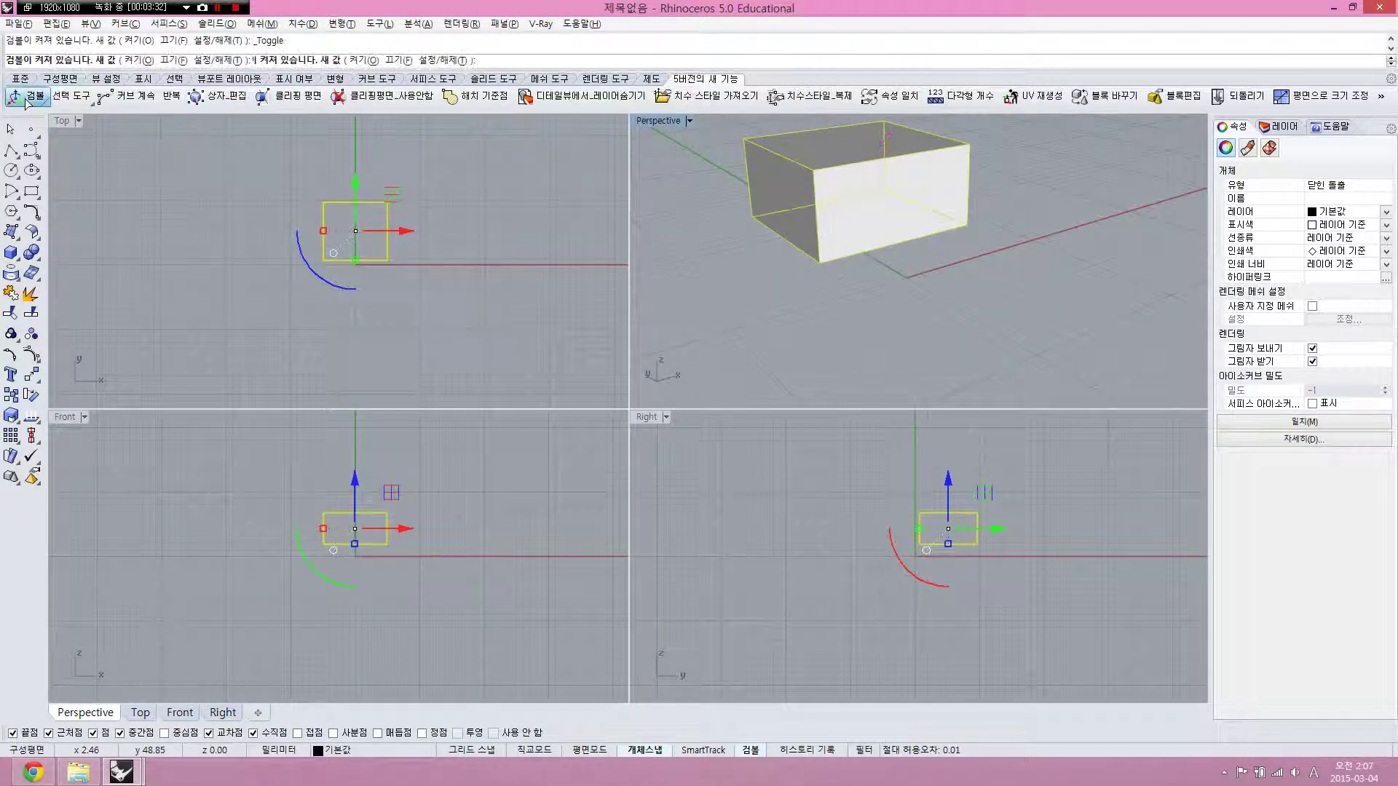
click(26, 102)
click(96, 164)
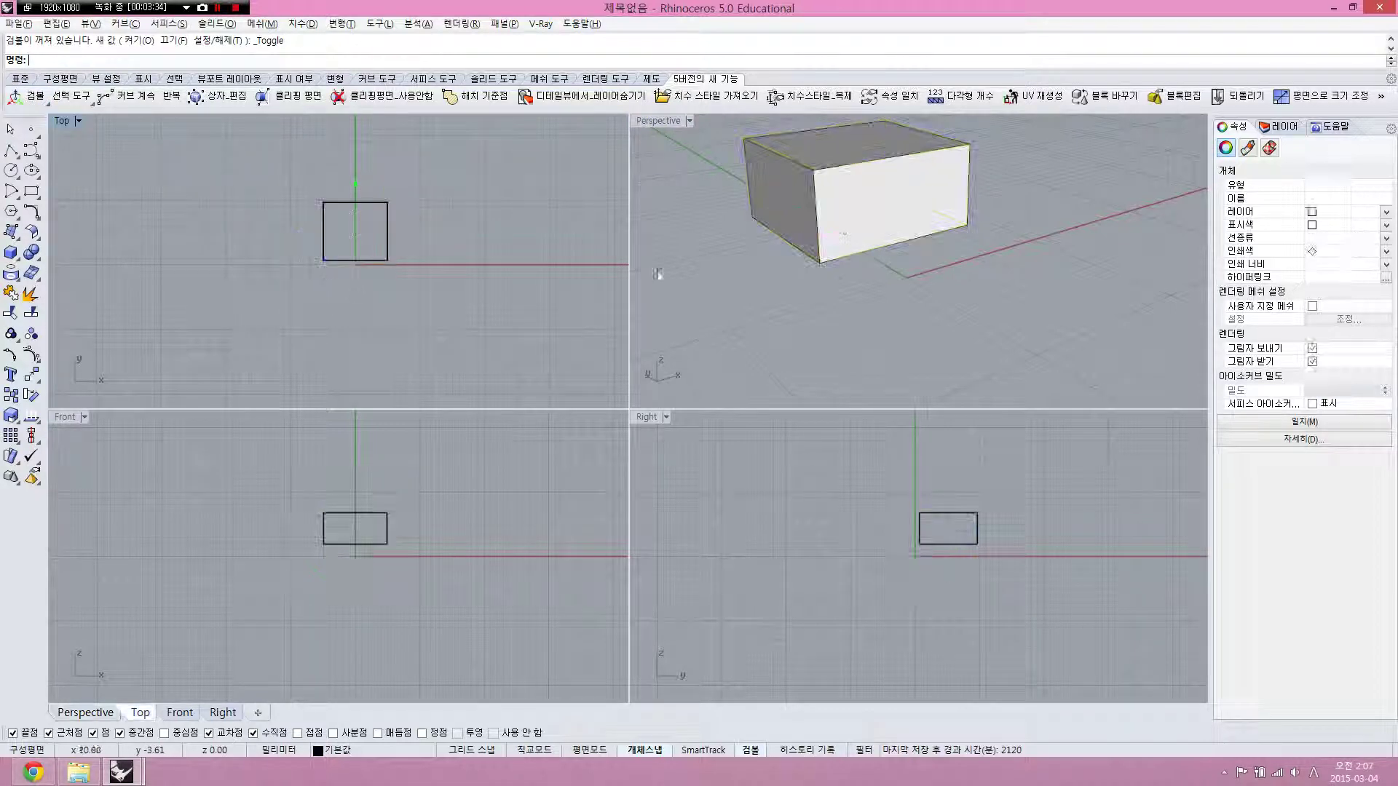
click(837, 237)
Run the Gumball command by name, leave the gumball switched on, and return to the selected box
text(Gum)
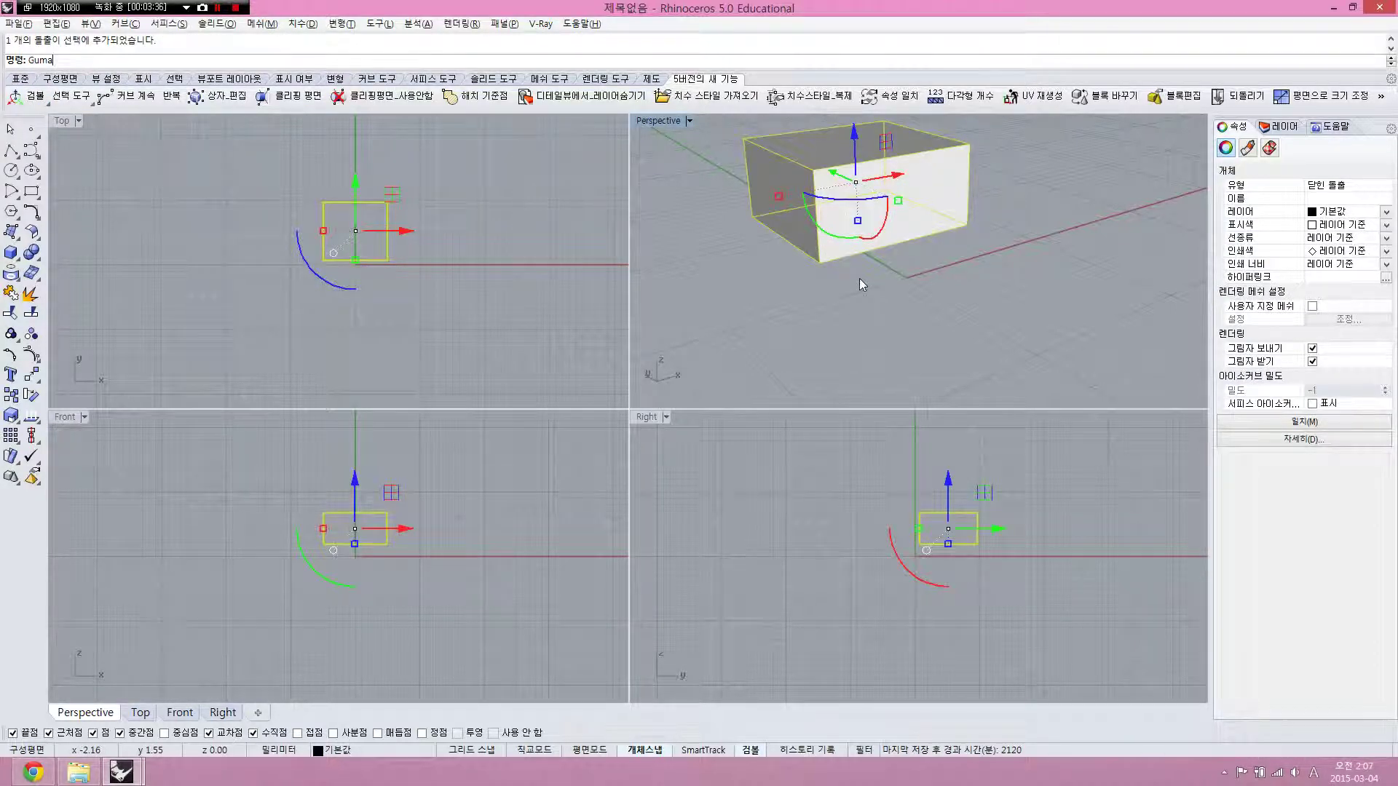
text(ball)
key(Return)
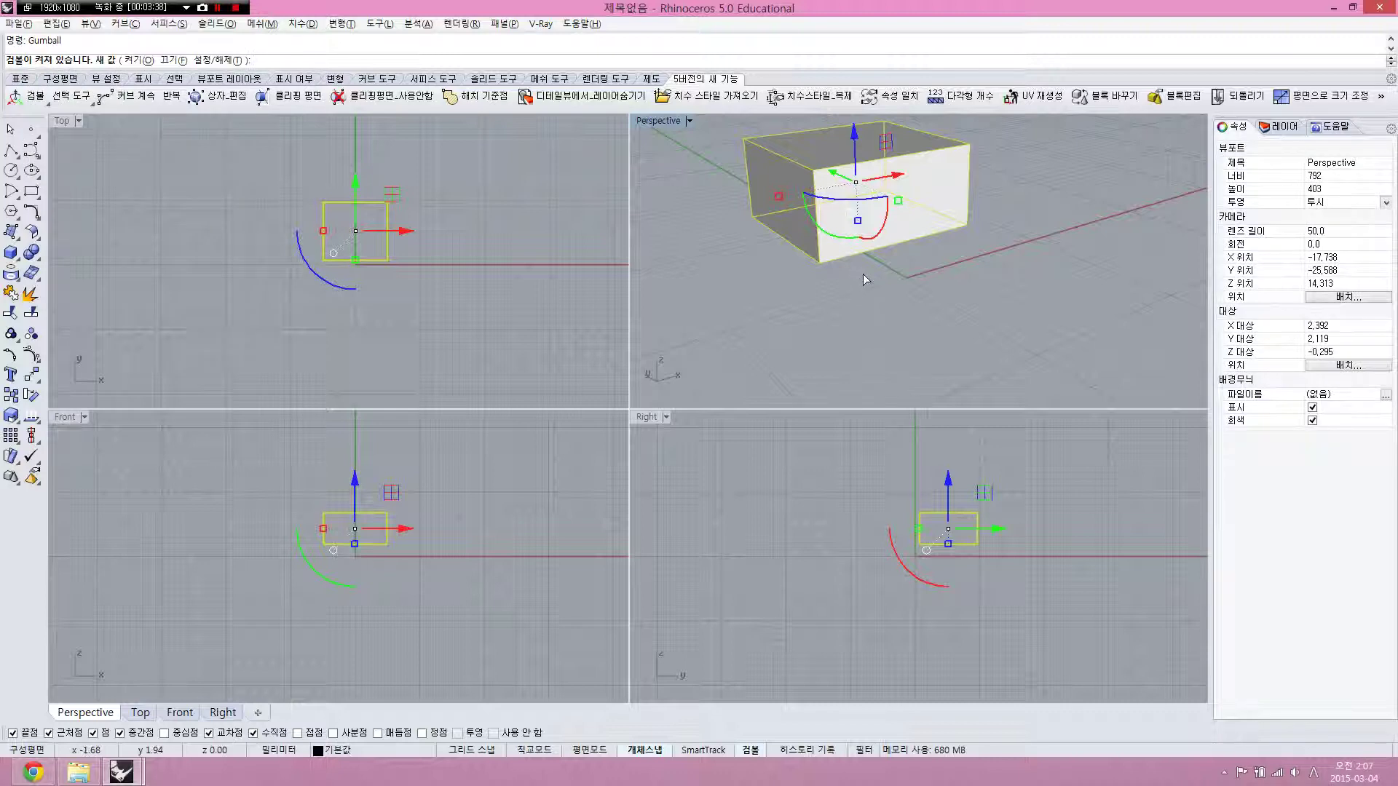
click(862, 274)
click(754, 192)
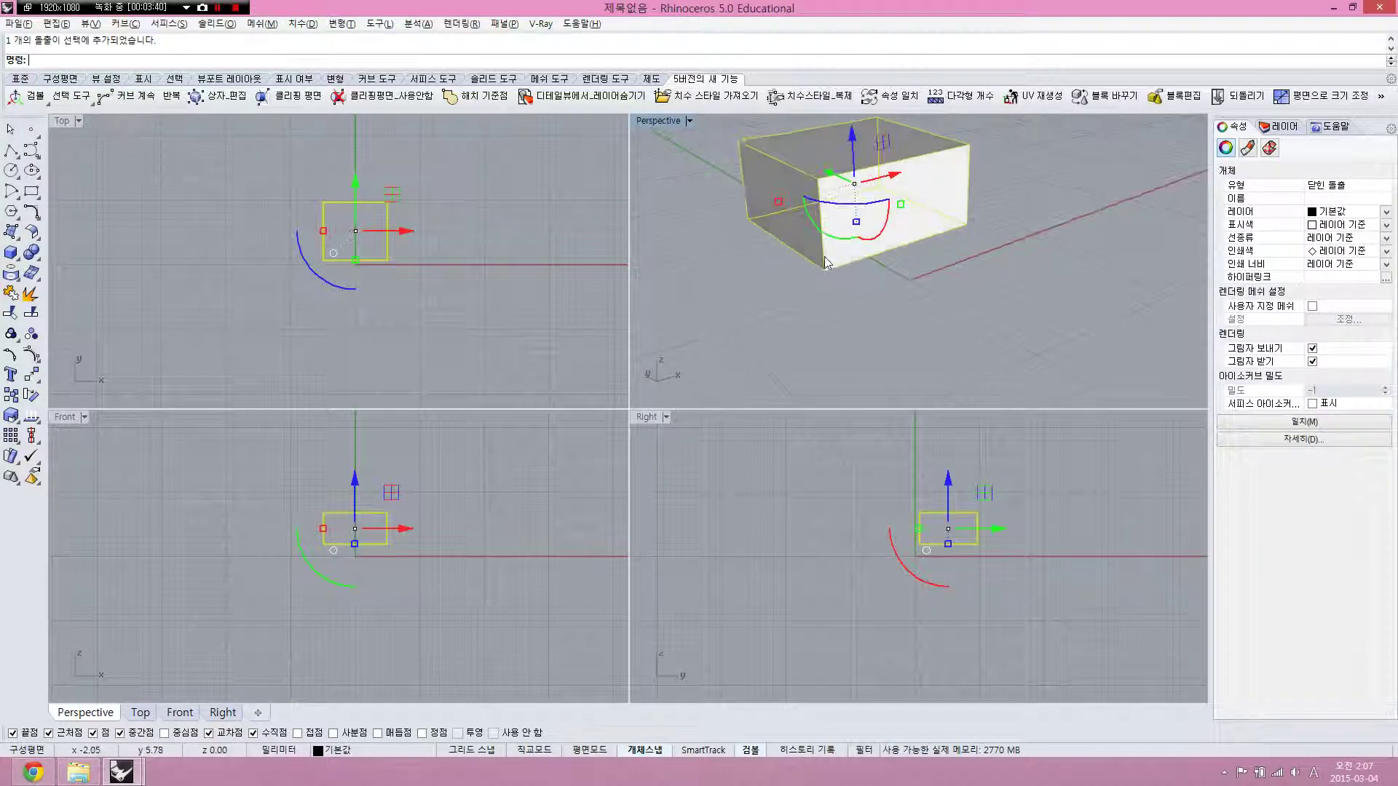
Undo the box's last gumball move along Y and clear the selection
key(ctrl+z)
click(886, 241)
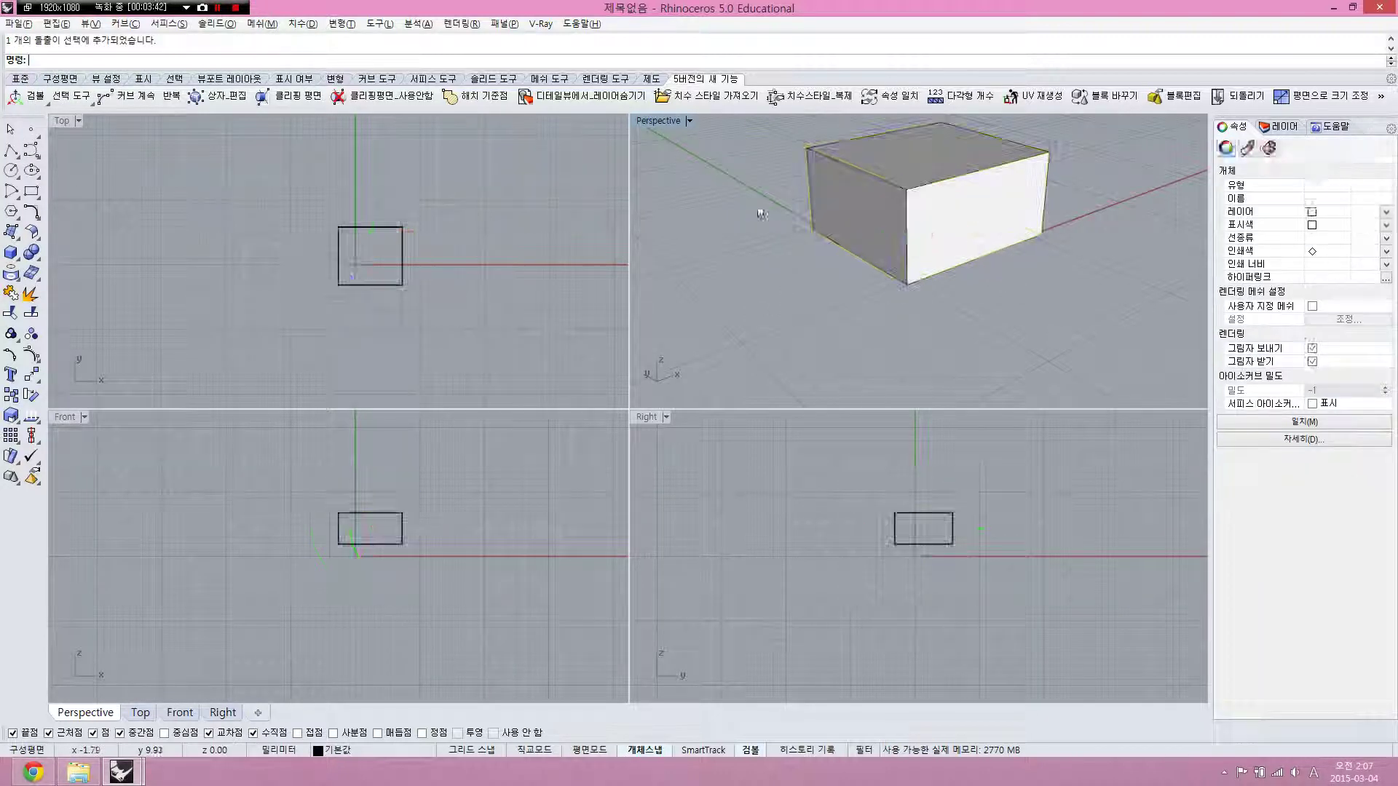
click(761, 214)
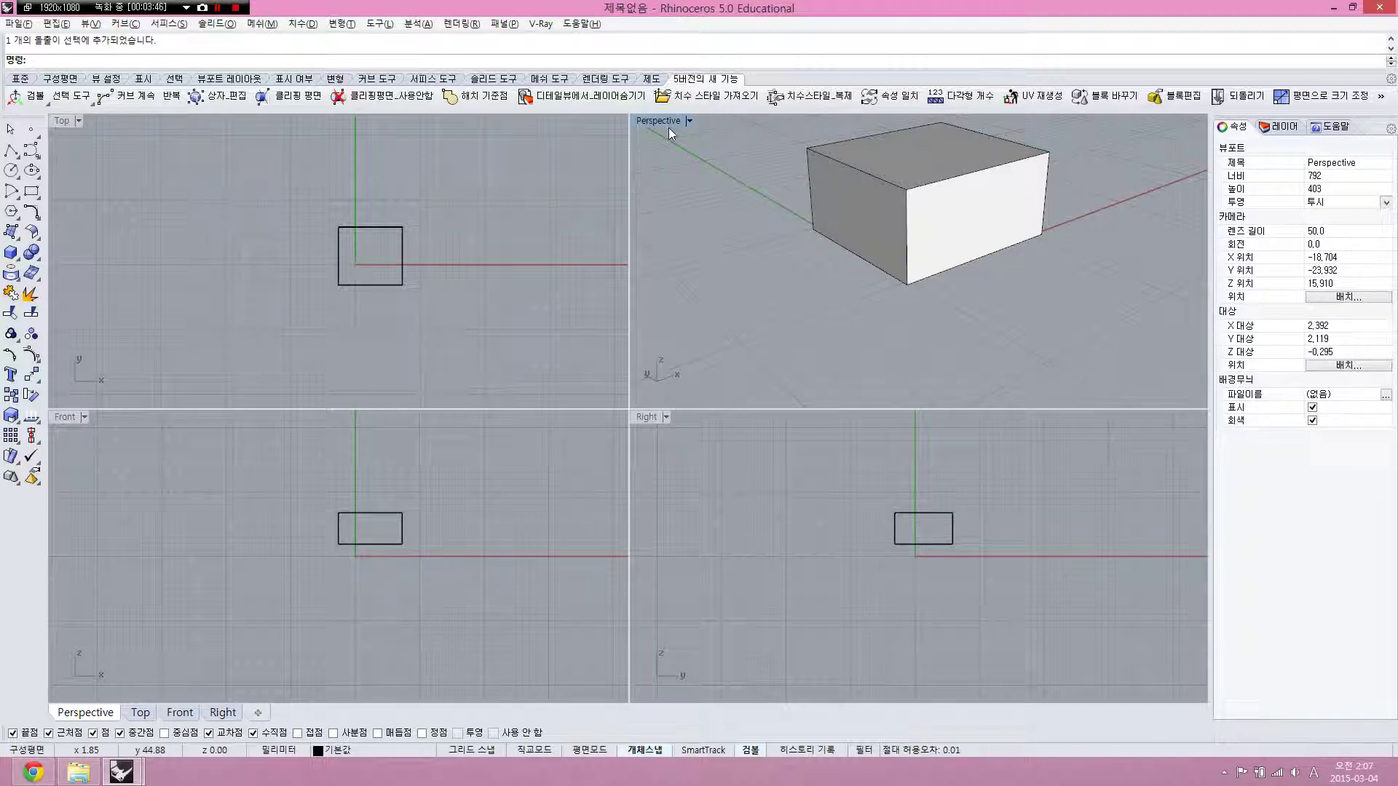
Maximize the Perspective and Right viewports separately to examine the box, restoring the four-viewport layout after each
double_click(668, 126)
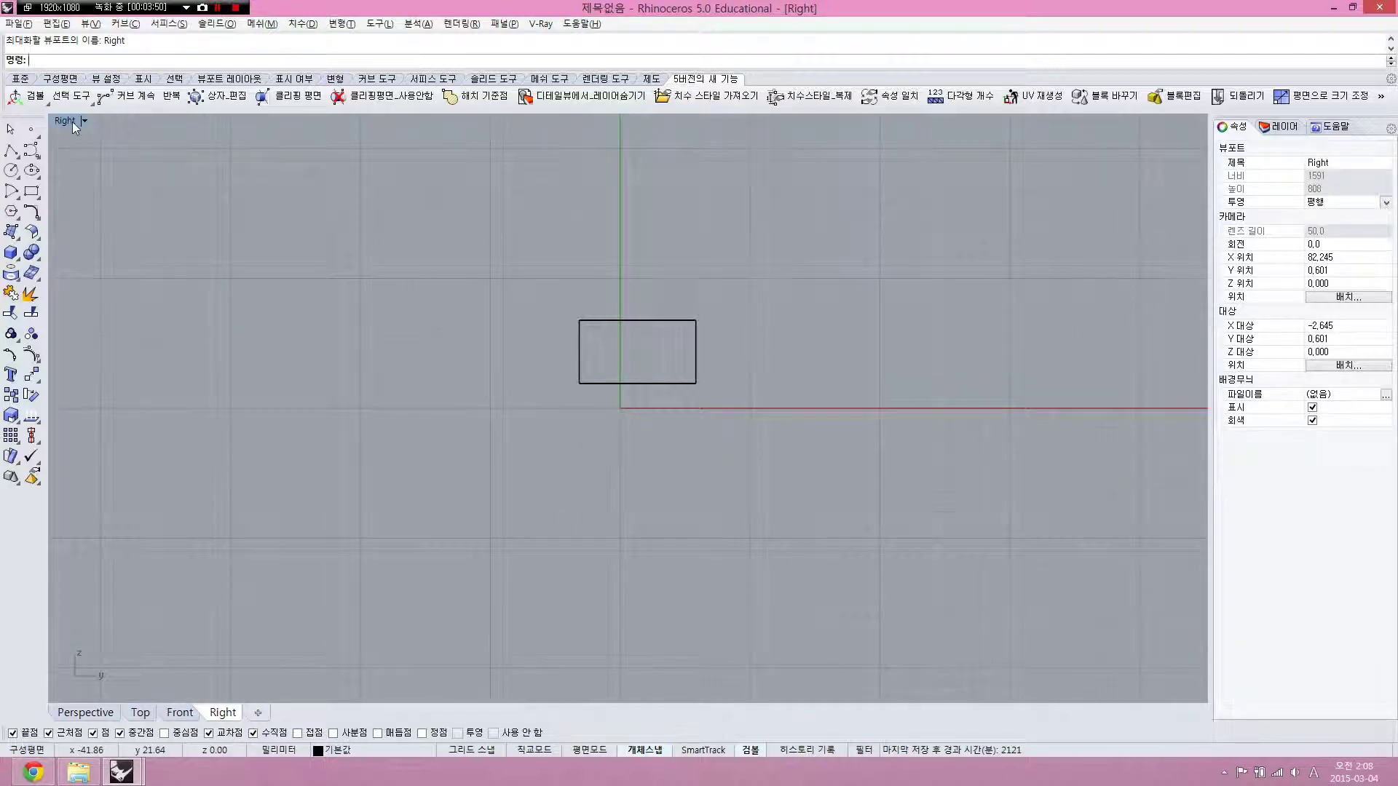
double_click(75, 128)
click(668, 128)
double_click(668, 128)
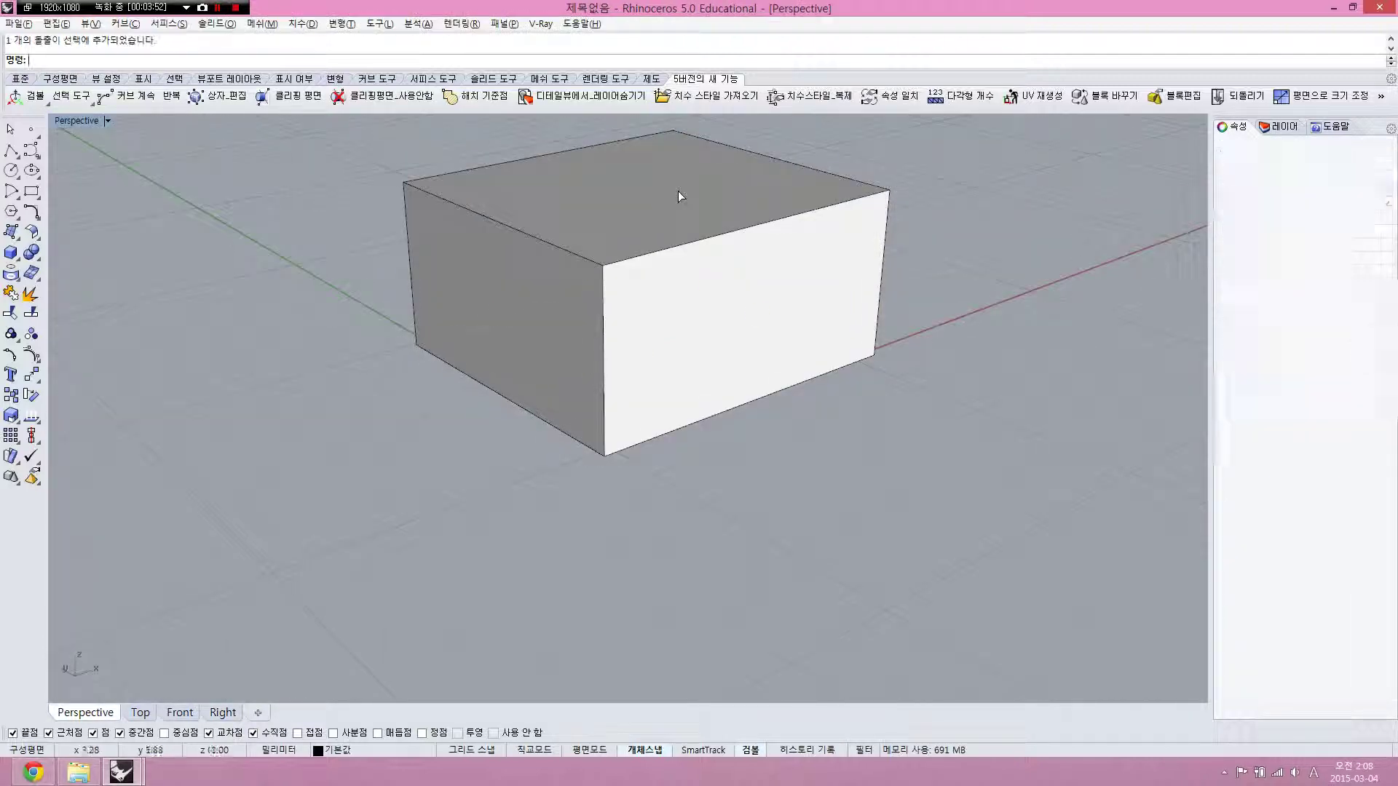
click(678, 196)
shift+right_drag(684, 277, 667, 375)
click(890, 292)
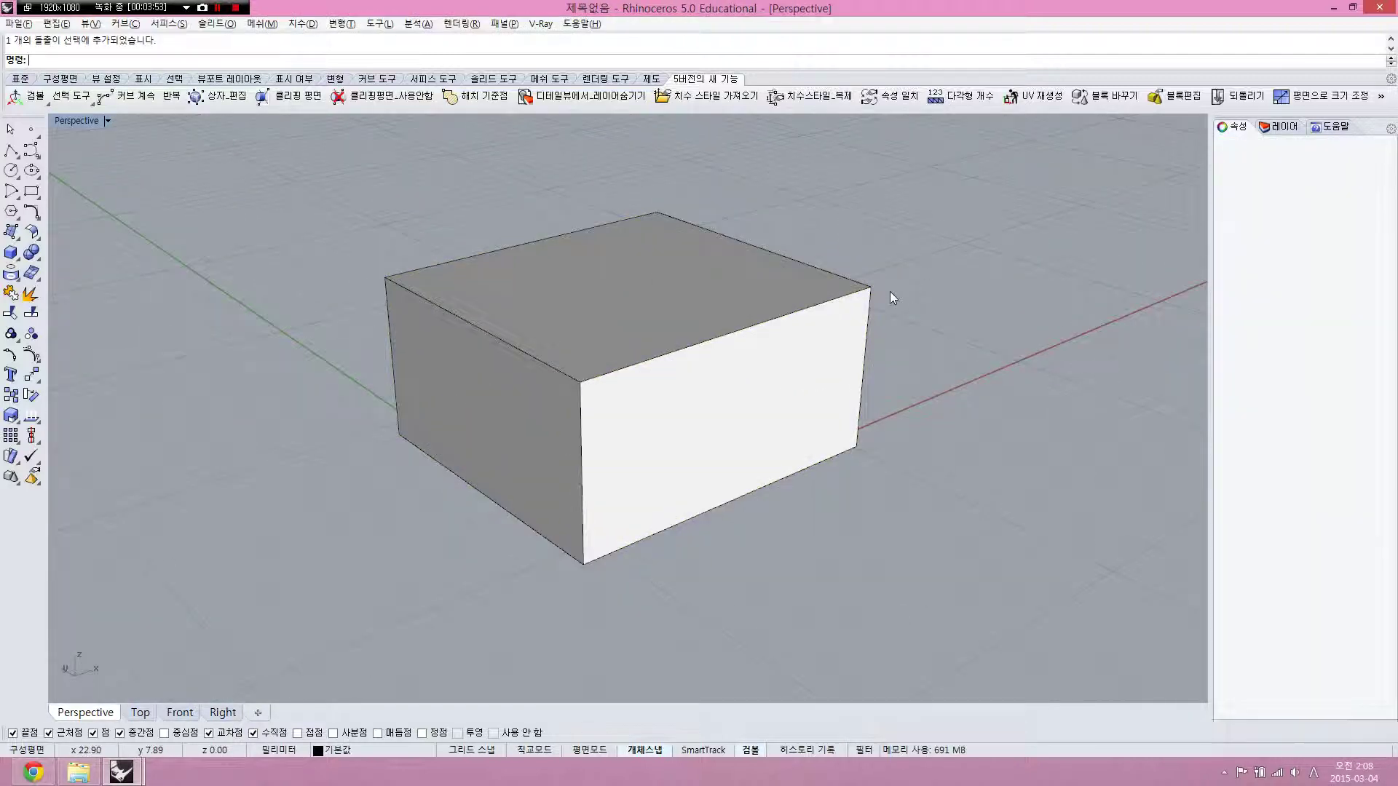
double_click(64, 121)
Maximize the Top viewport, restore the four-viewport layout, and make Perspective active
click(64, 123)
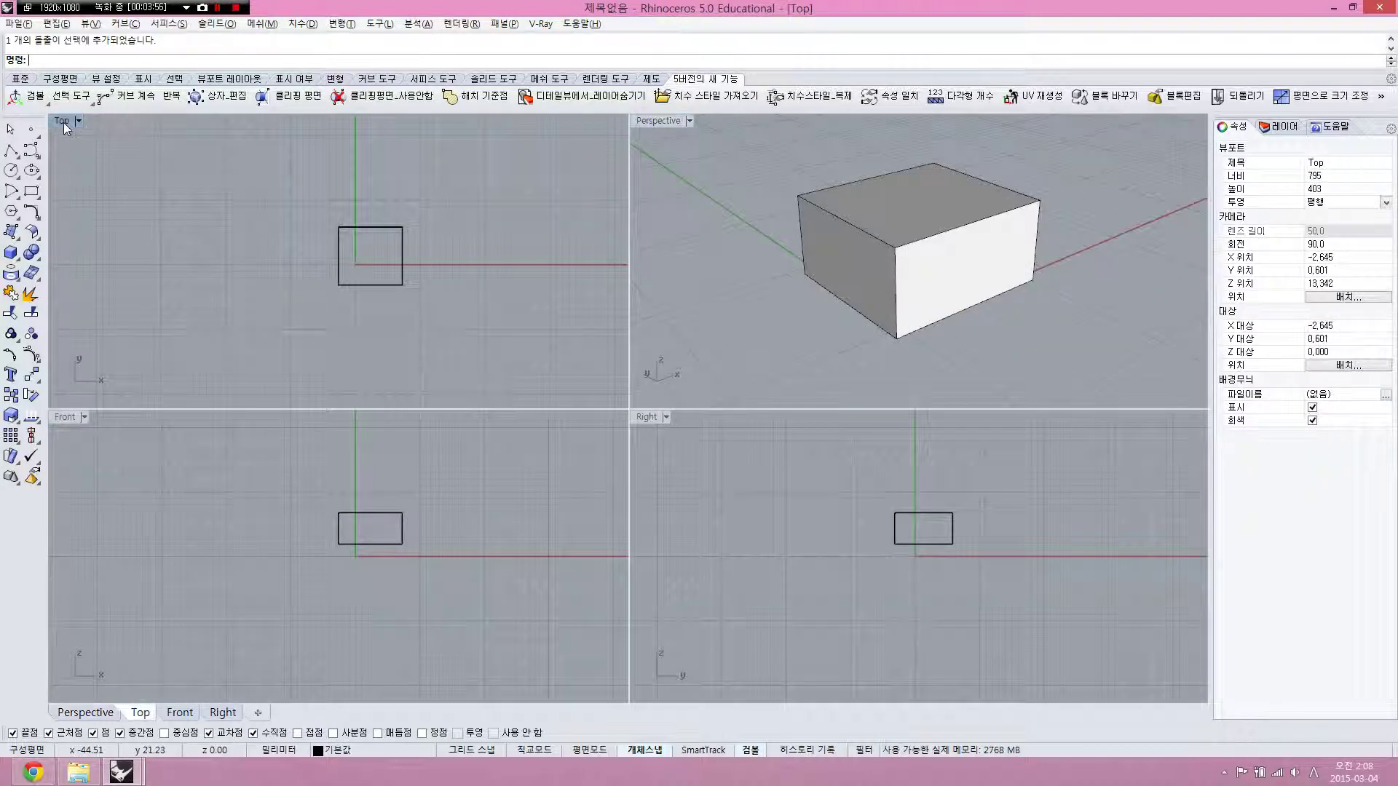
double_click(64, 122)
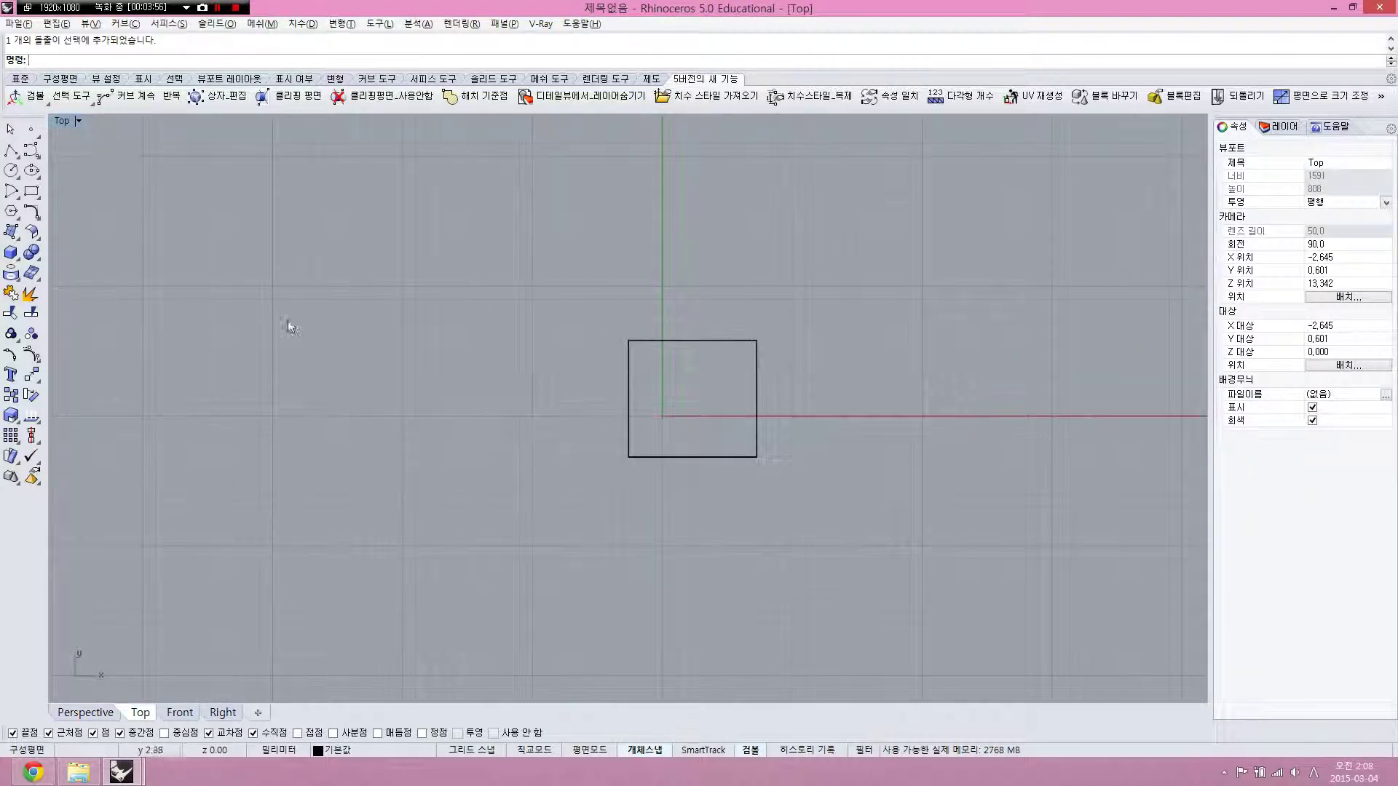
double_click(62, 123)
click(685, 172)
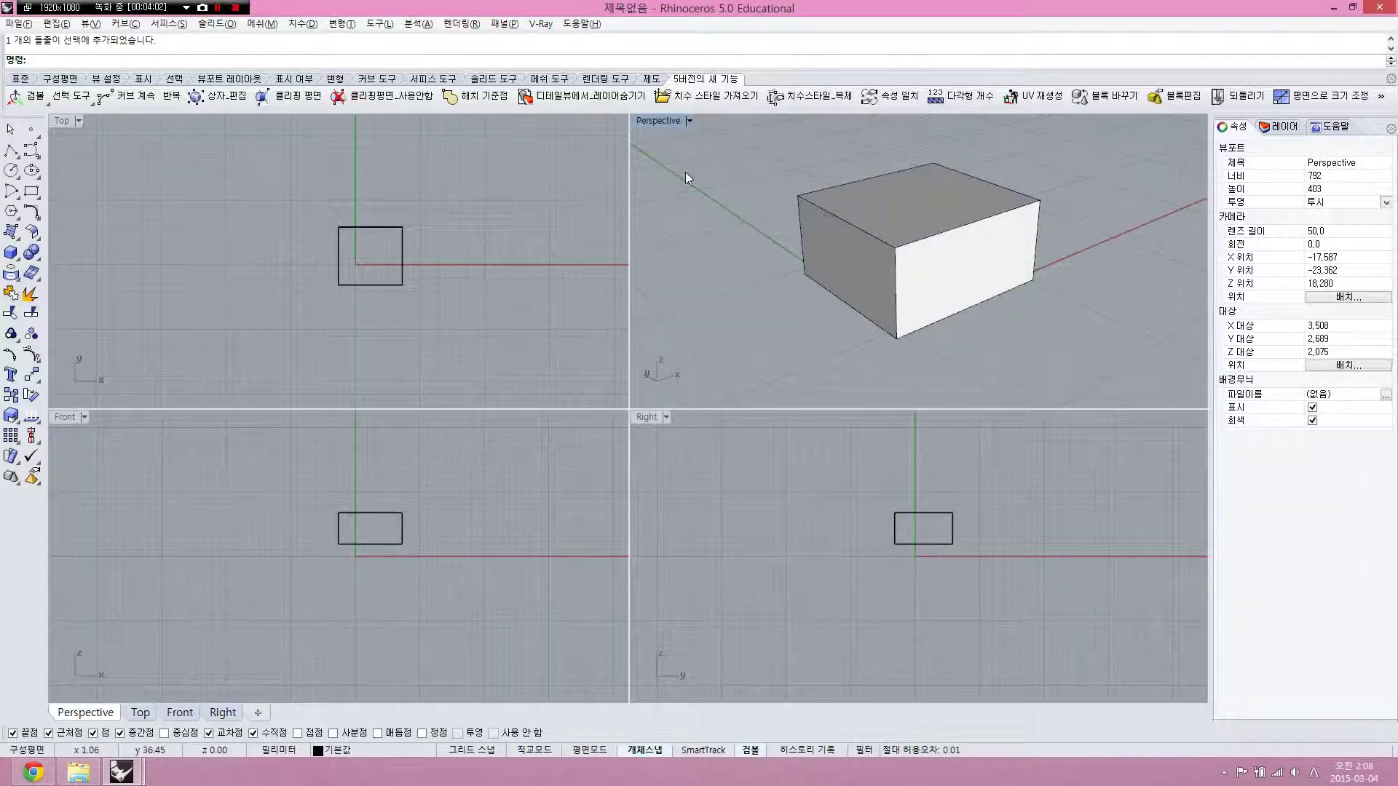
Show the standard tools and draw a second, flatter box in Top, on the negative X, positive Y side of the first
click(20, 79)
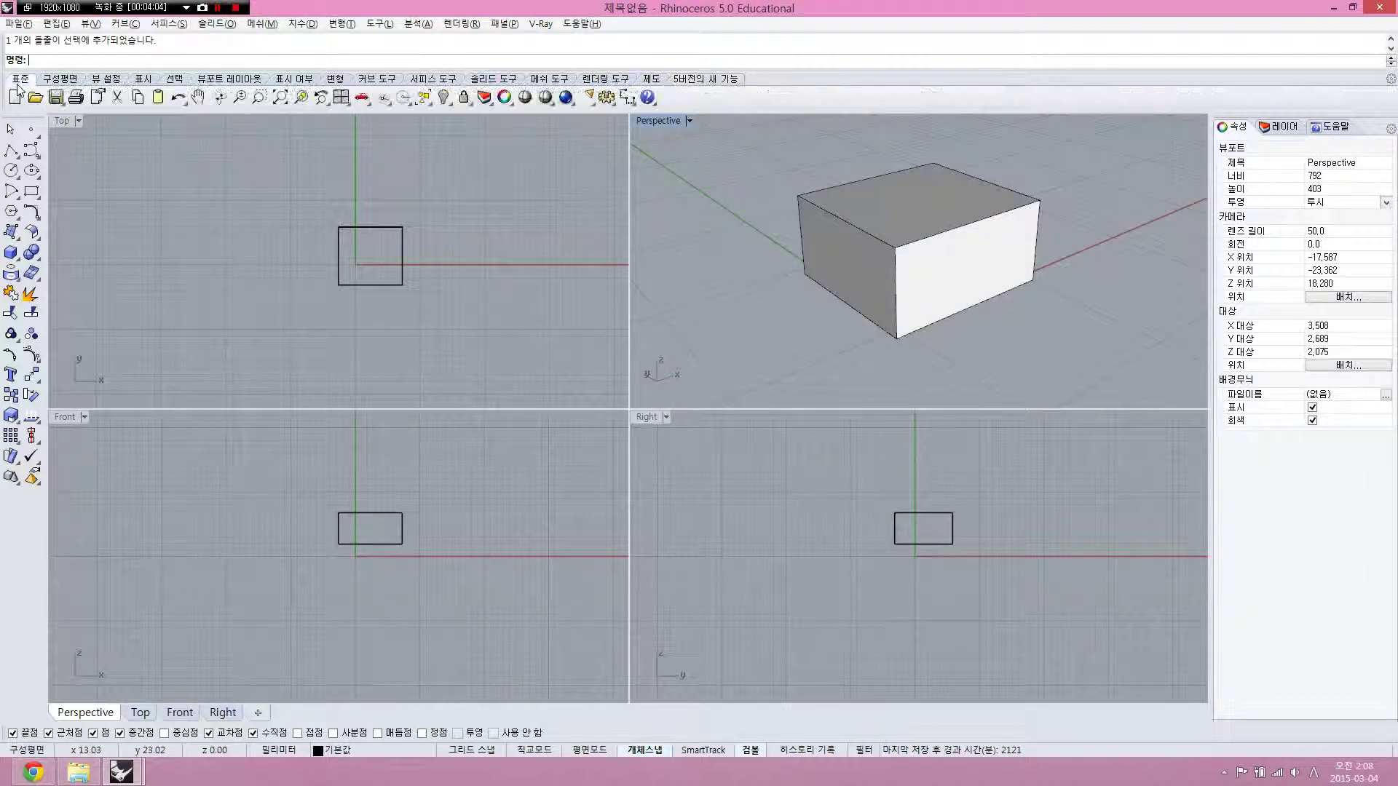
right_drag(194, 206, 225, 312)
scroll(225, 310, down, 4)
right_drag(225, 227, 212, 276)
click(12, 253)
click(212, 222)
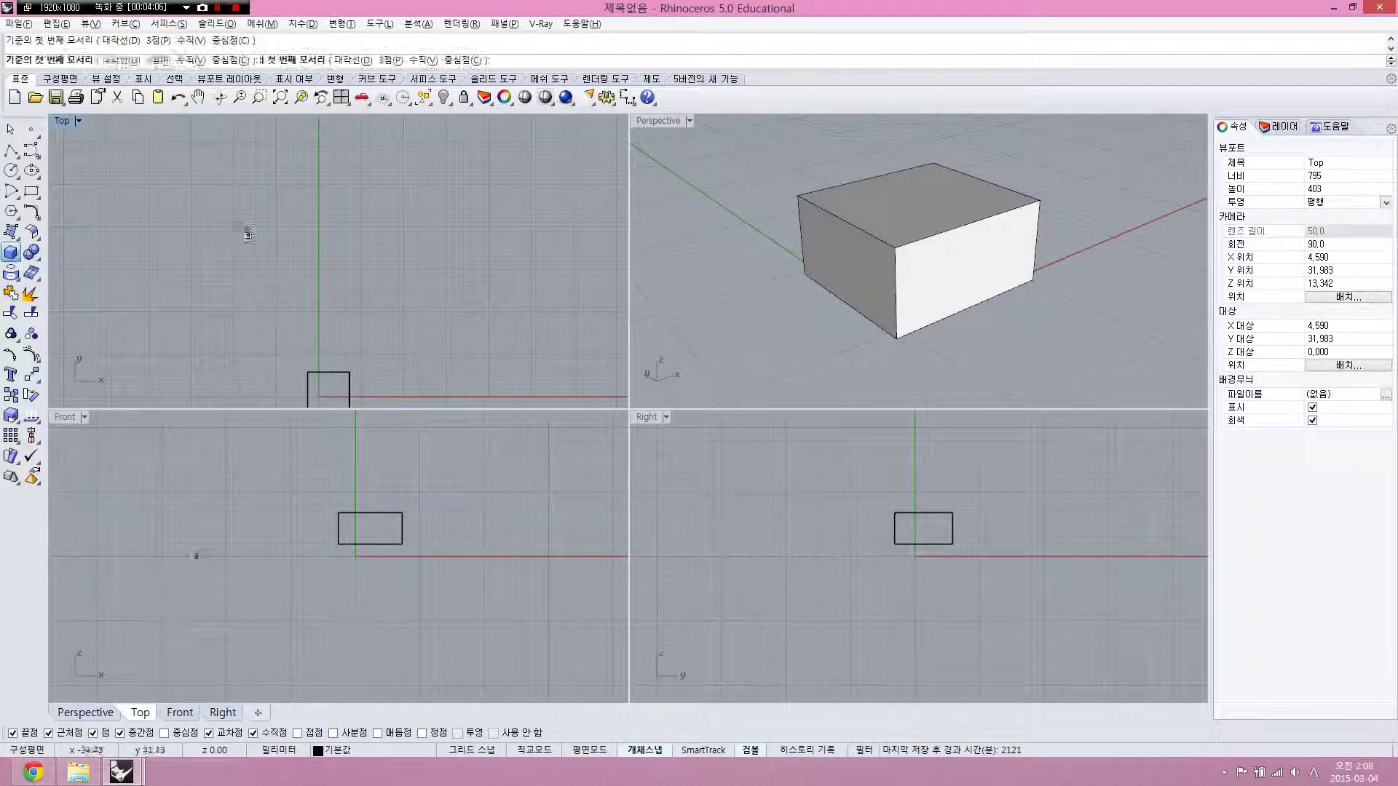
click(284, 259)
click(287, 260)
Draw a third box in the Top viewport, far from the other two toward positive X and Y
mouse_move(408, 246)
right_down()
mouse_move(203, 284)
mouse_move(49, 384)
right_up()
right_click(403, 173)
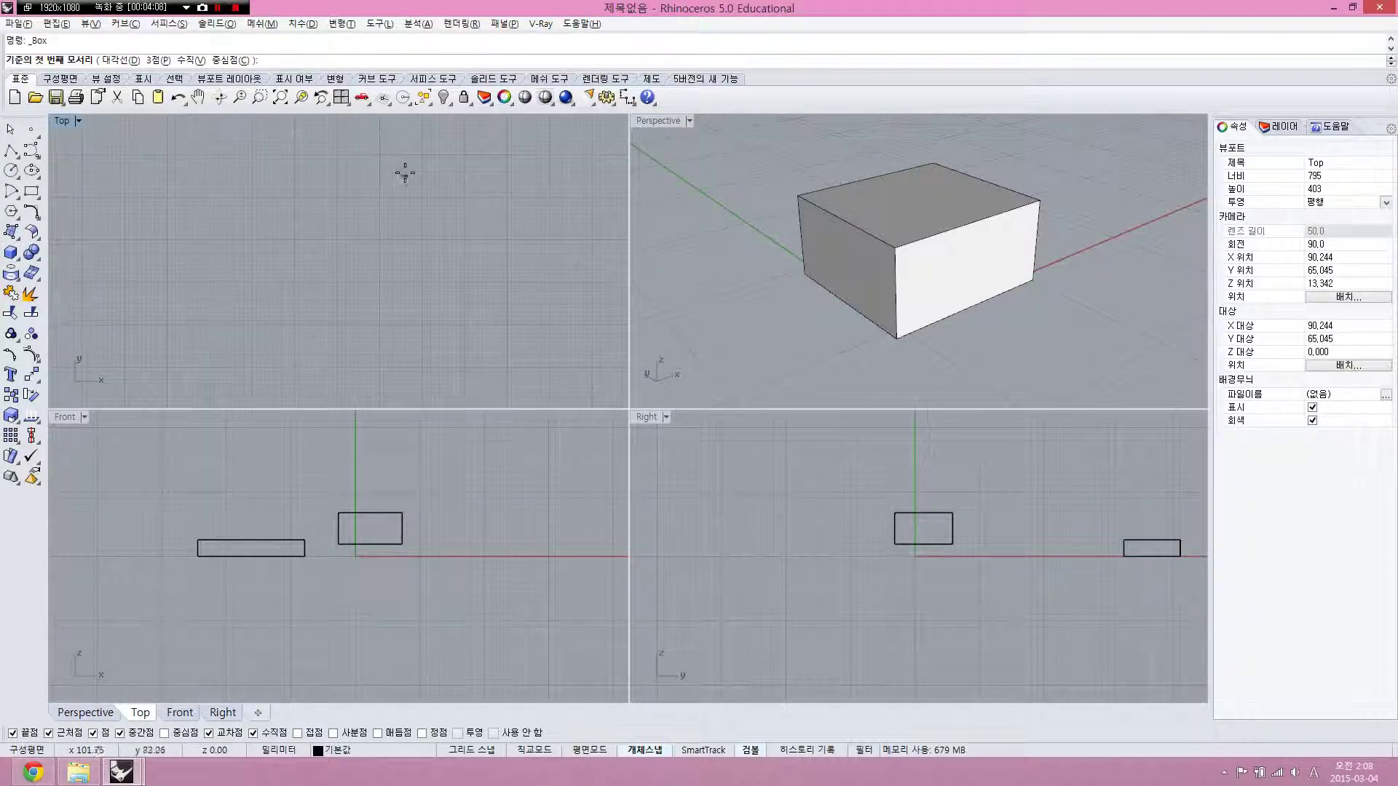
click(405, 174)
click(478, 233)
click(480, 233)
right_drag(415, 246, 498, 253)
scroll(498, 254, down, 6)
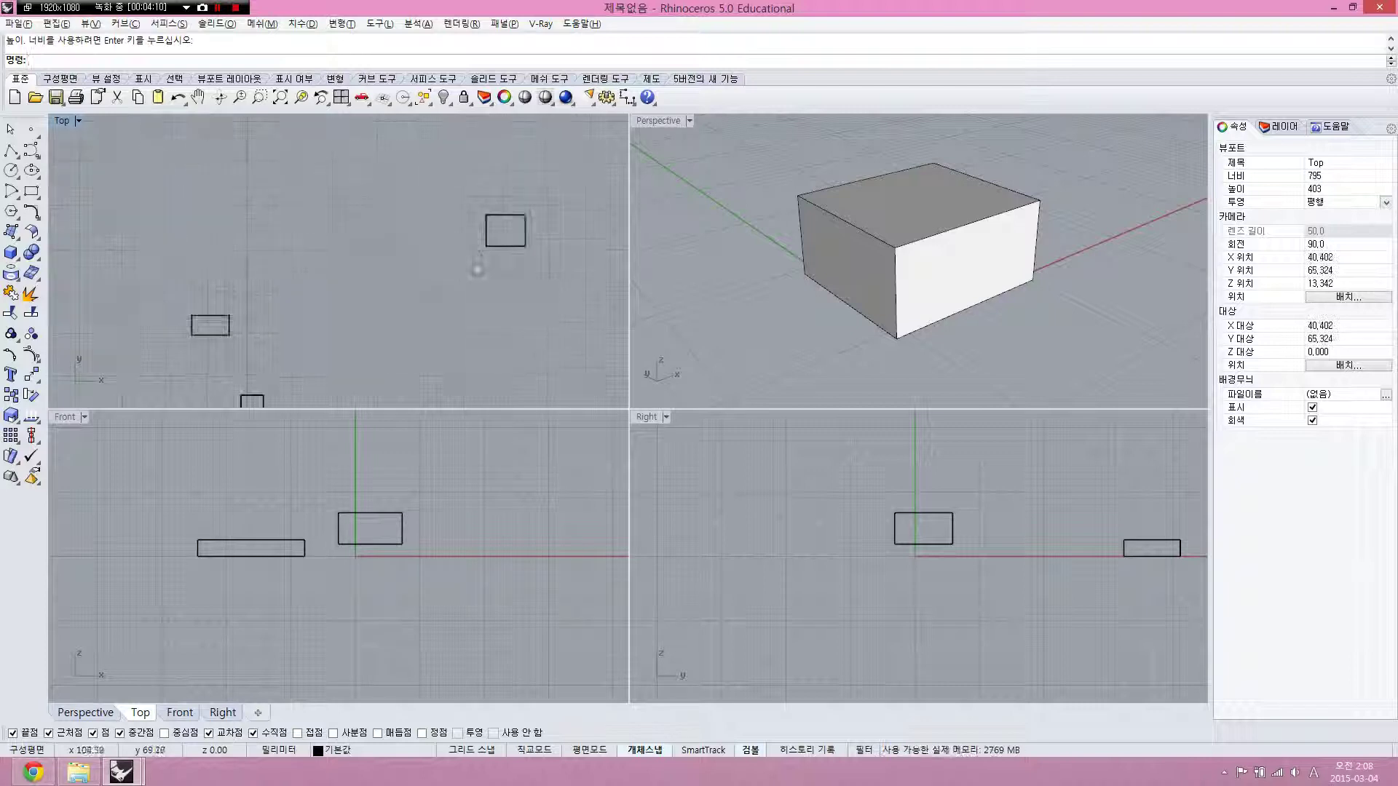
right_drag(393, 324, 424, 220)
right_drag(481, 185, 377, 265)
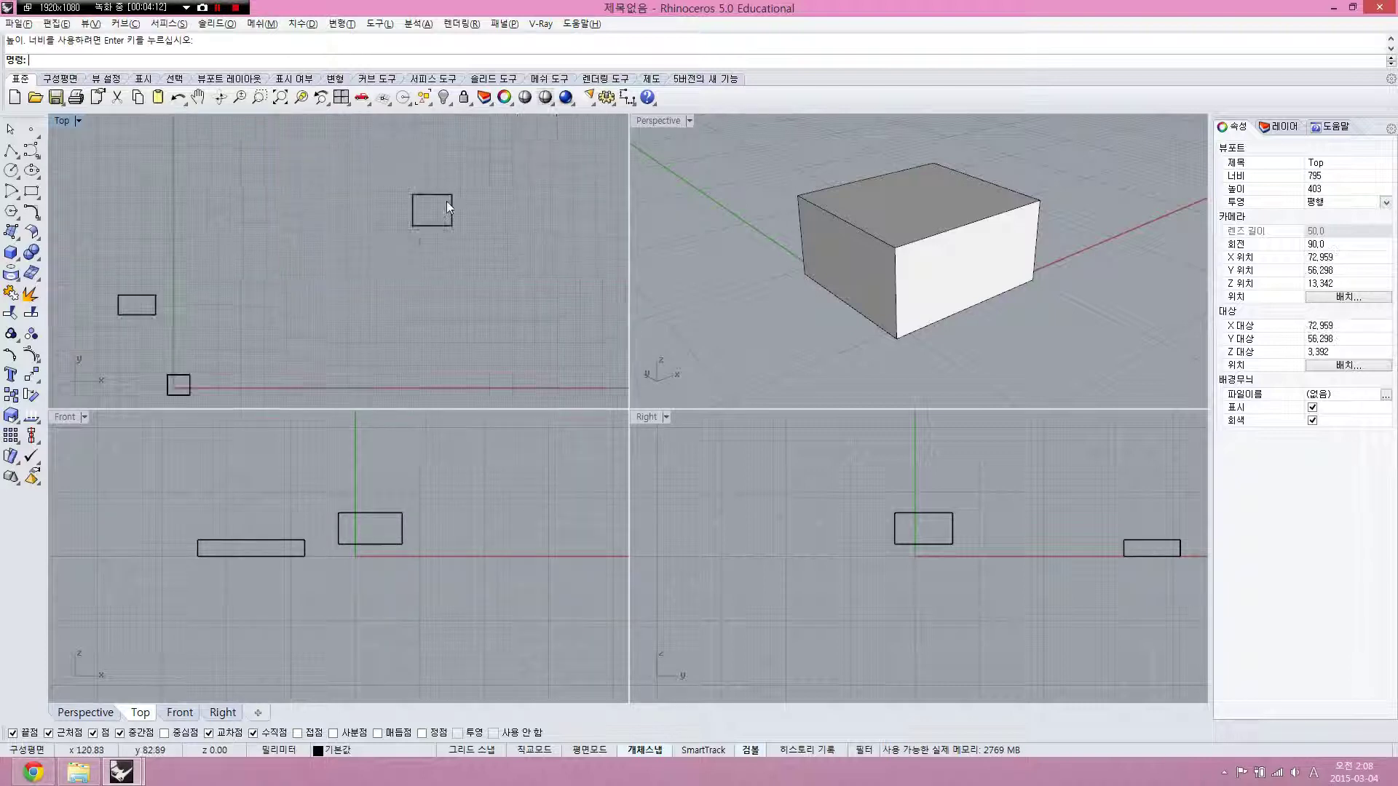
Select the third box in the Top viewport and zoom the Perspective view to the selected object
scroll(445, 201, up, 8)
drag(493, 166, 350, 294)
right_drag(817, 272, 918, 259)
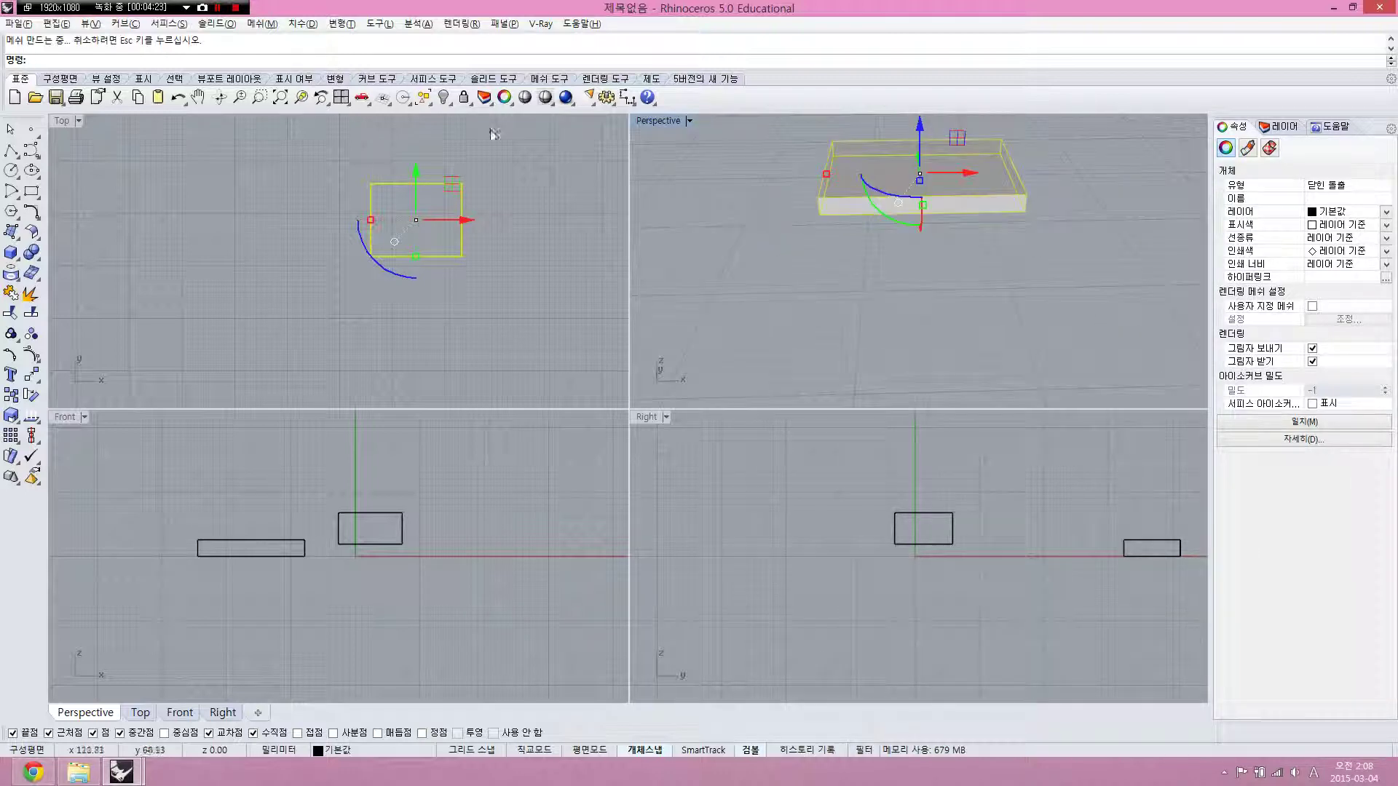
click(298, 100)
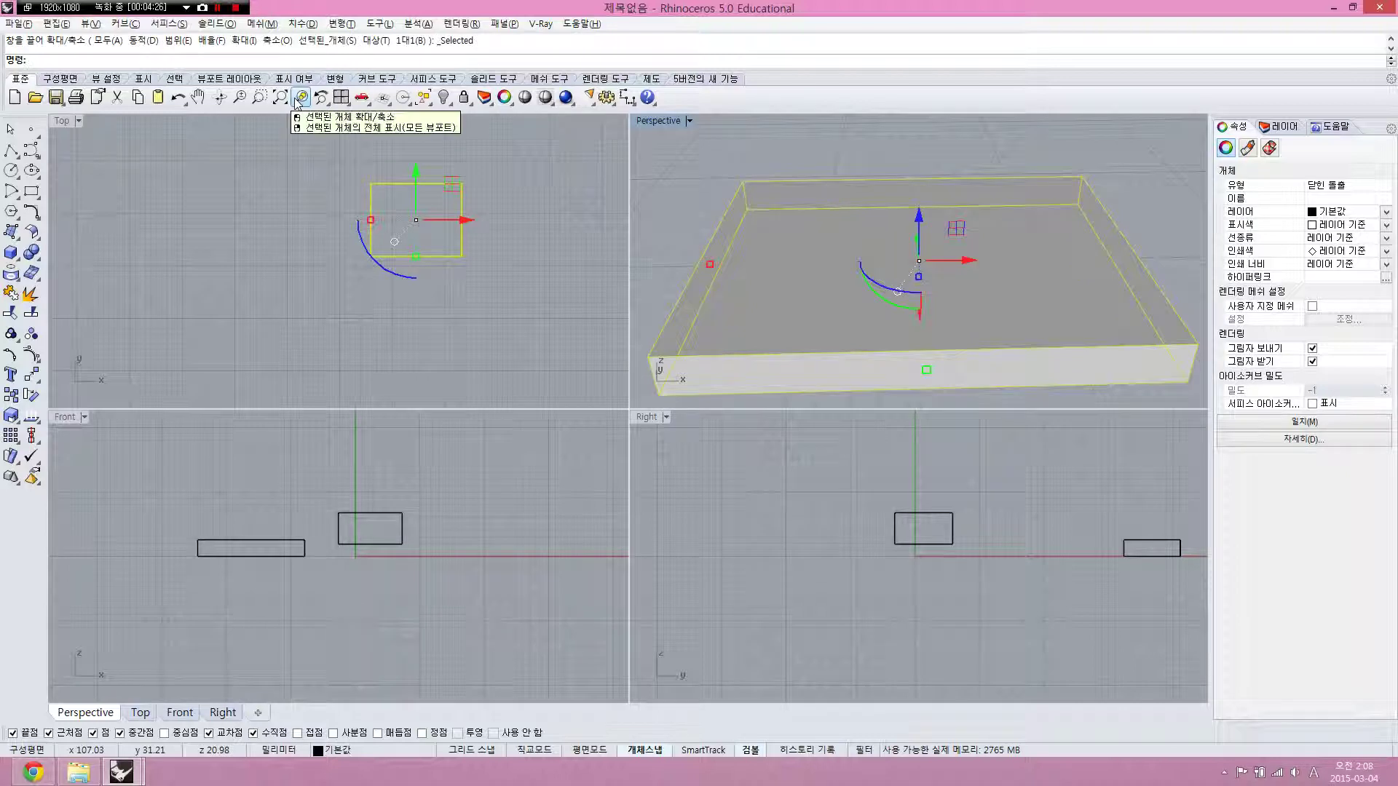
mouse_move(861, 276)
right_down()
mouse_move(937, 225)
mouse_move(864, 270)
right_up()
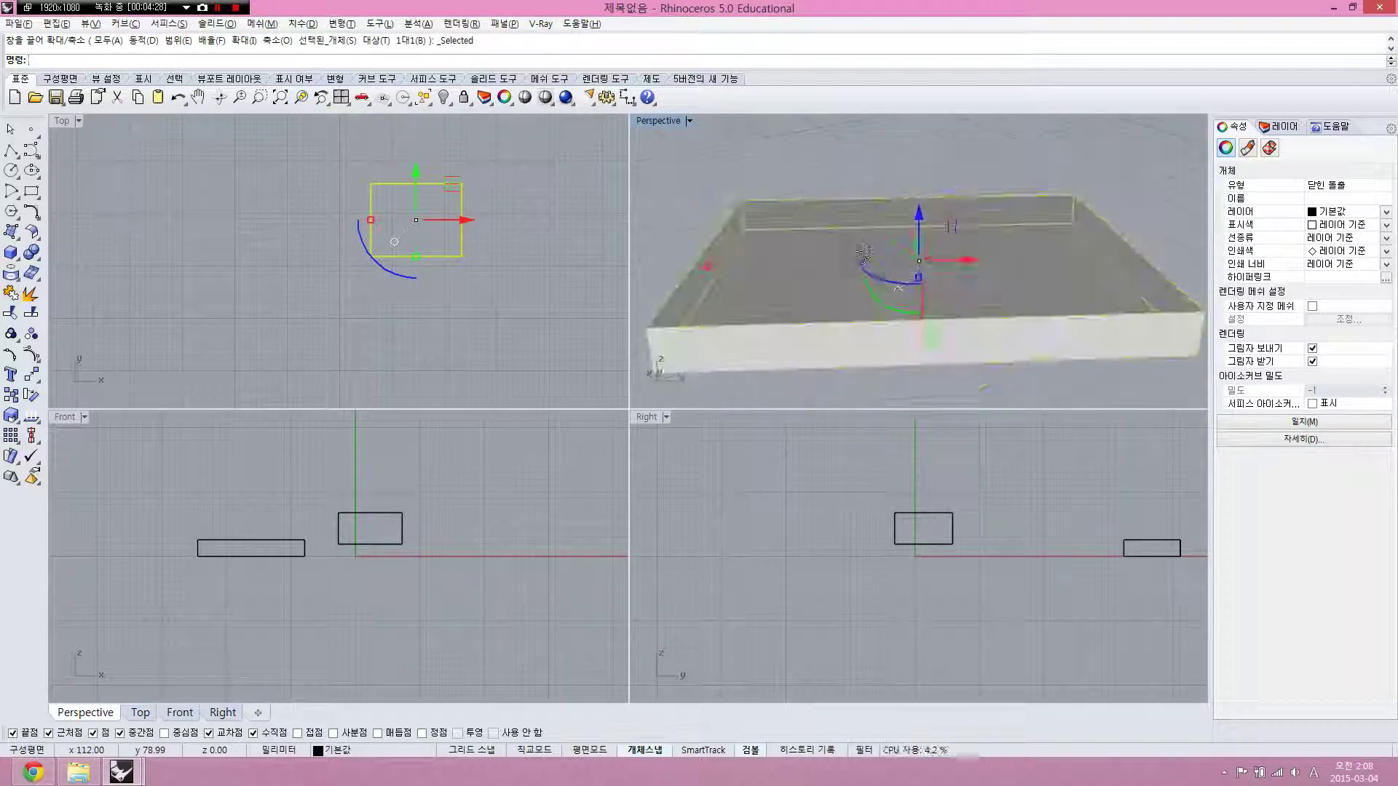
Zoom all four viewports to the selected box, deselect it and orbit around it in Perspective
right_click(320, 98)
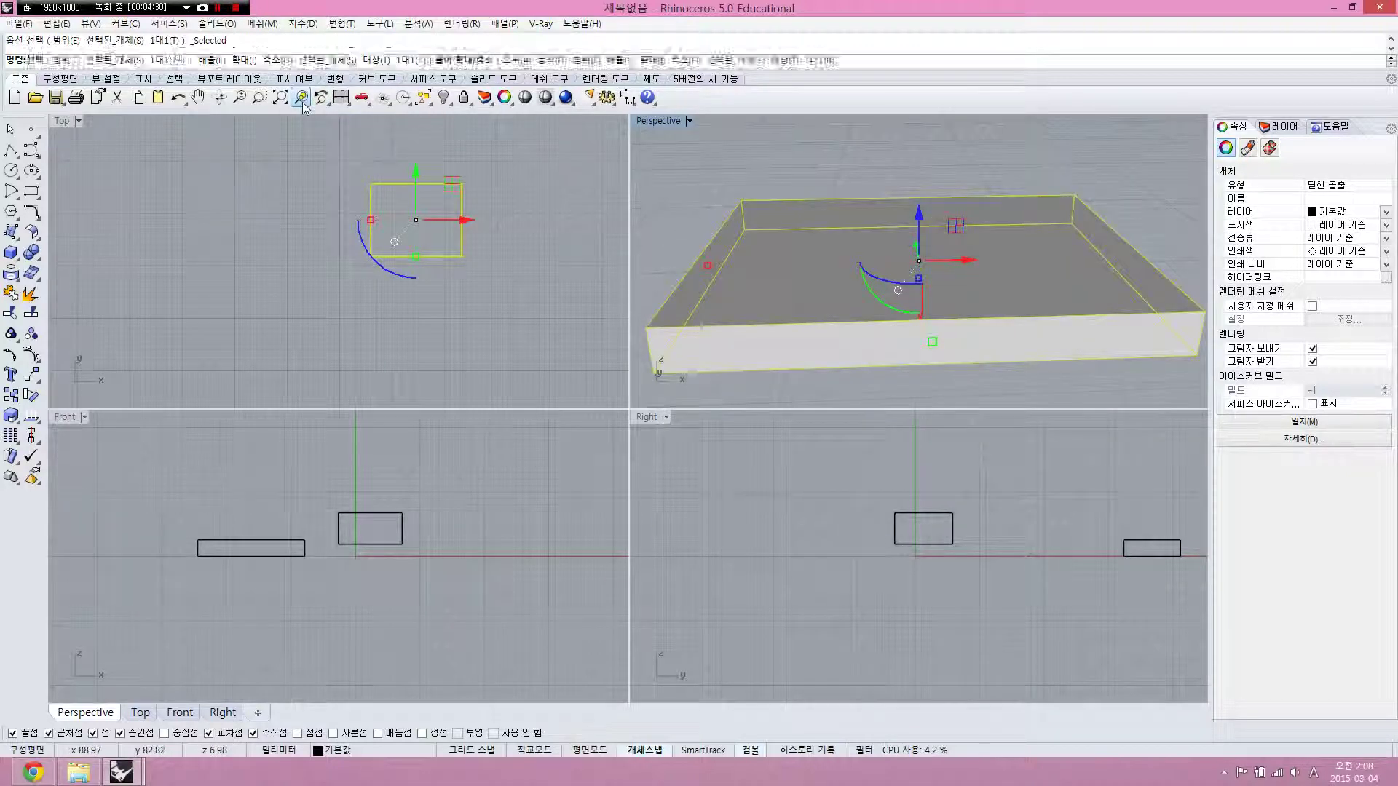
click(476, 320)
click(568, 549)
click(757, 499)
click(706, 386)
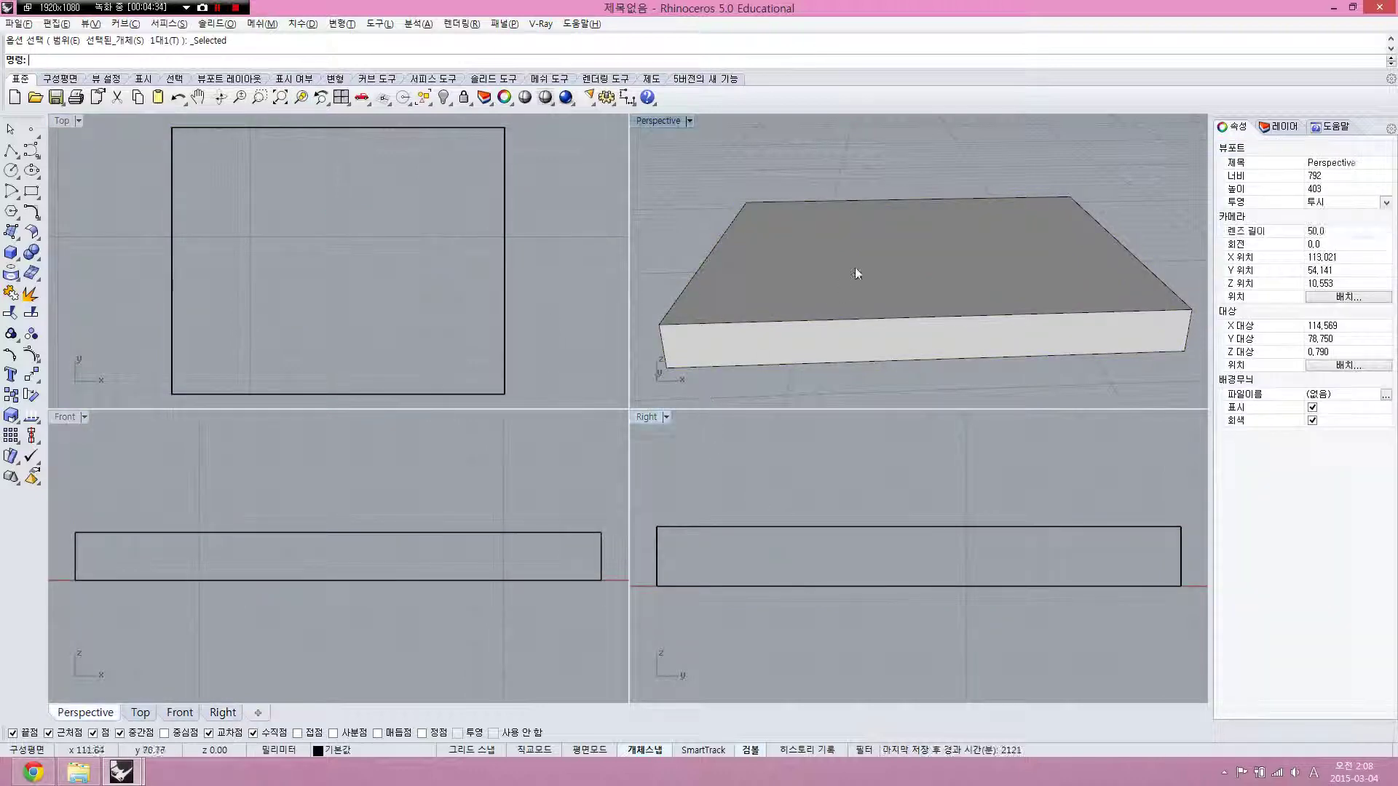
mouse_move(855, 269)
right_down()
mouse_move(925, 255)
mouse_move(890, 264)
mouse_move(875, 249)
right_up()
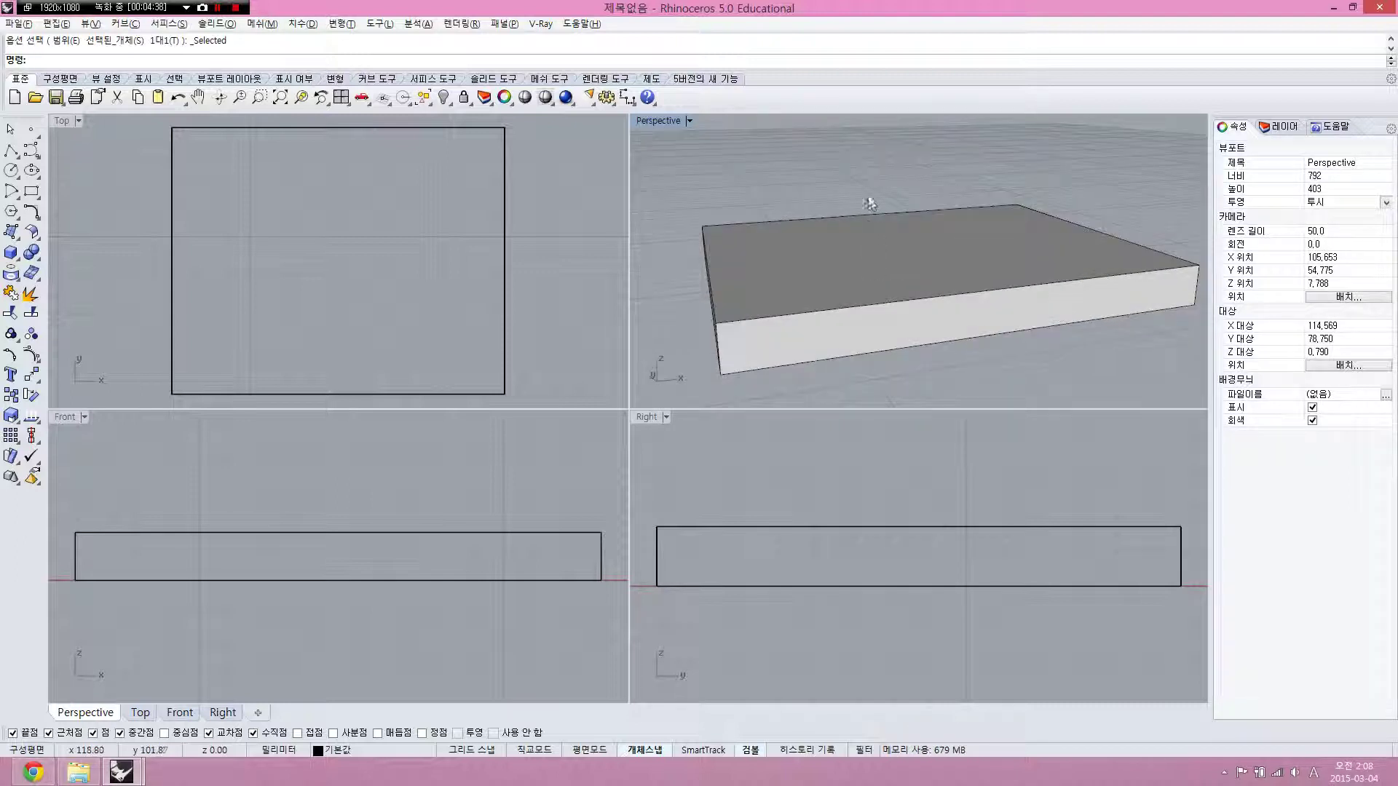
Activate the Top, Front and Right viewports repeatedly in turn, finishing with Top active
click(553, 260)
click(457, 462)
click(708, 459)
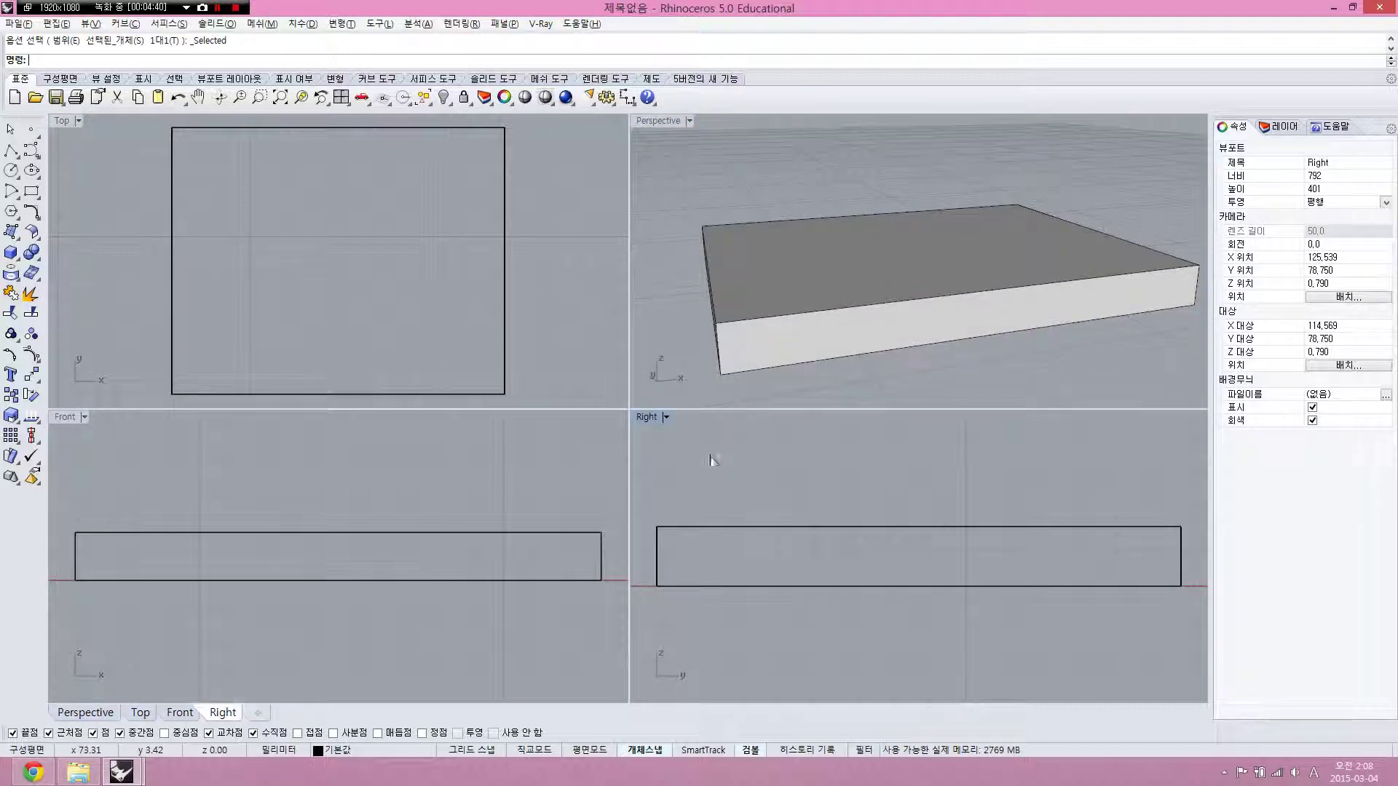
click(553, 459)
click(552, 363)
click(553, 455)
click(700, 455)
click(680, 342)
click(580, 344)
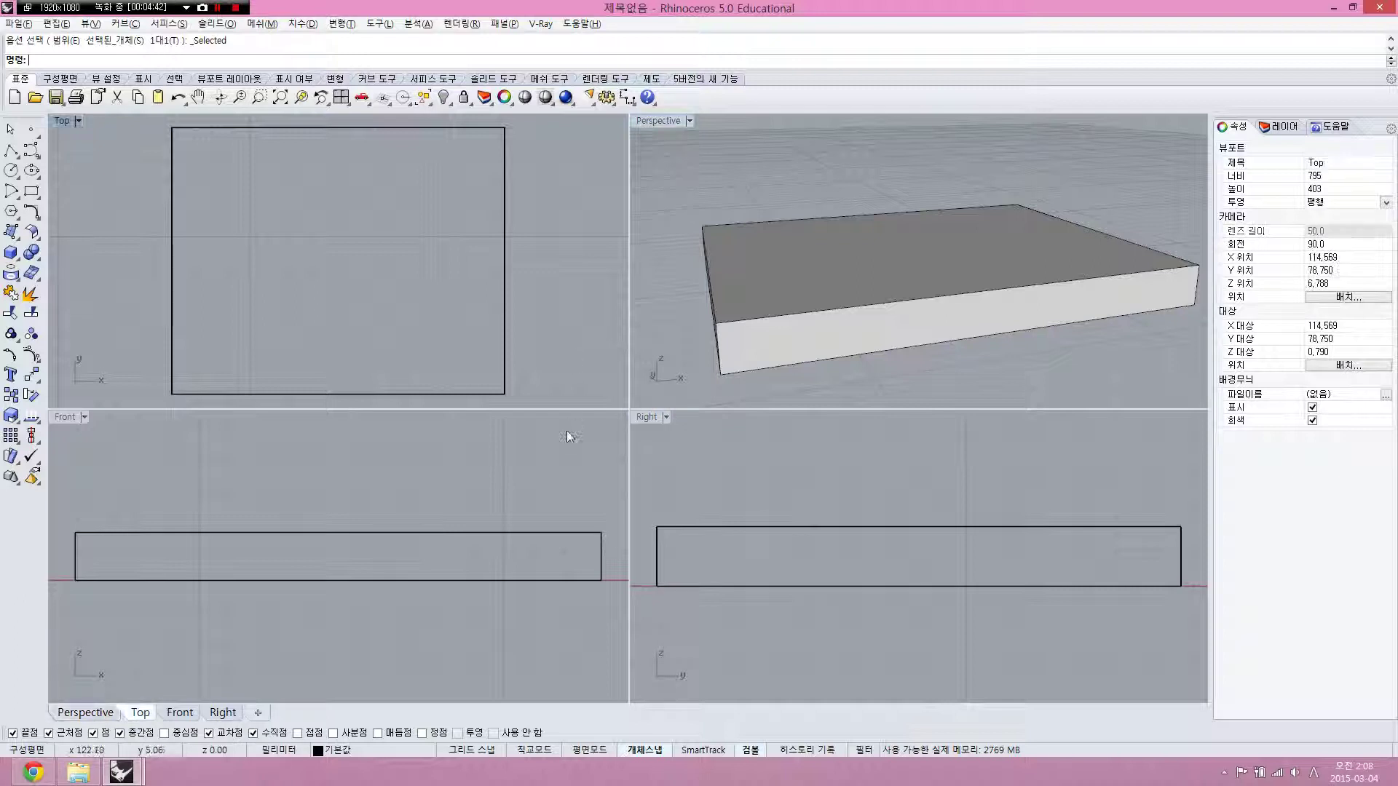
click(566, 431)
click(682, 431)
click(463, 325)
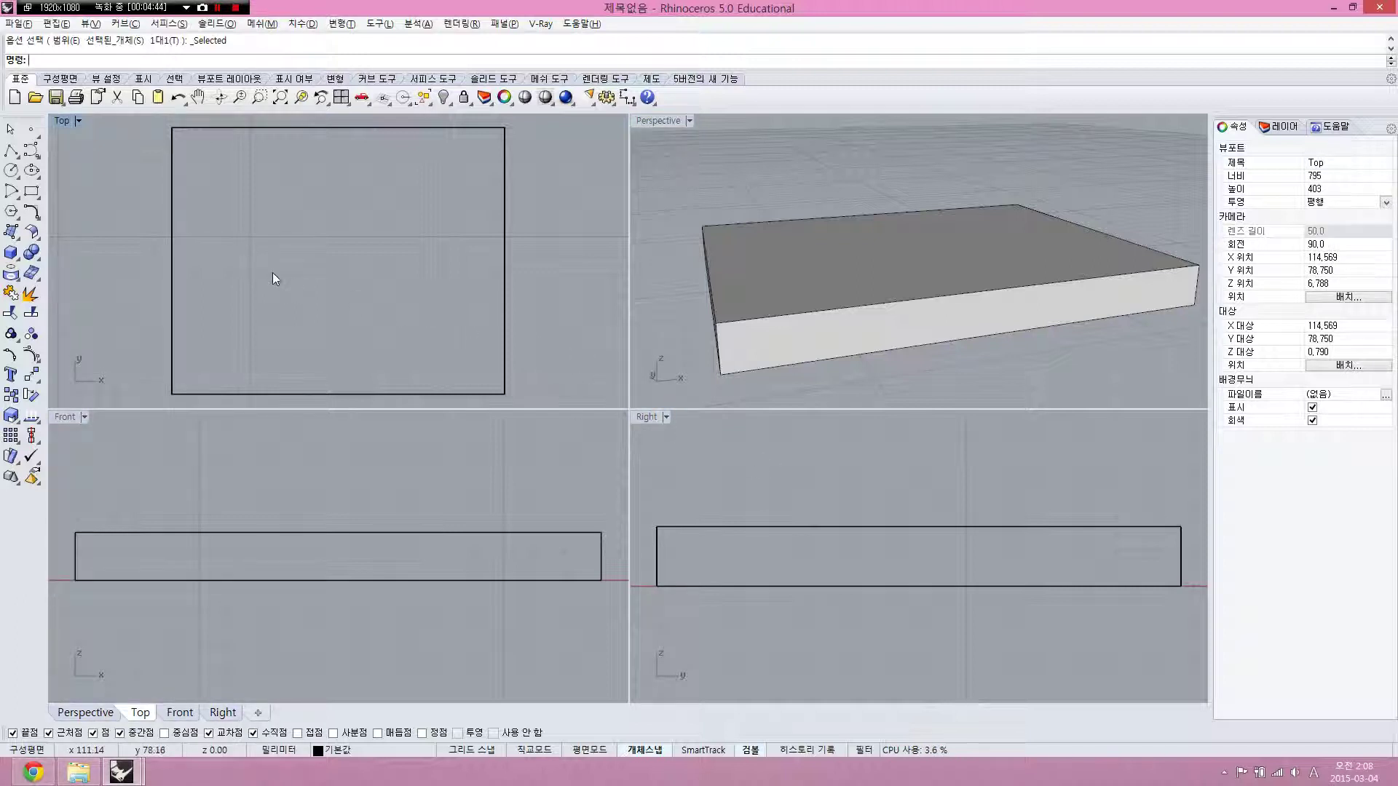
Pan the Top, Front, Right and Perspective viewports one after another
right_drag(272, 279, 339, 246)
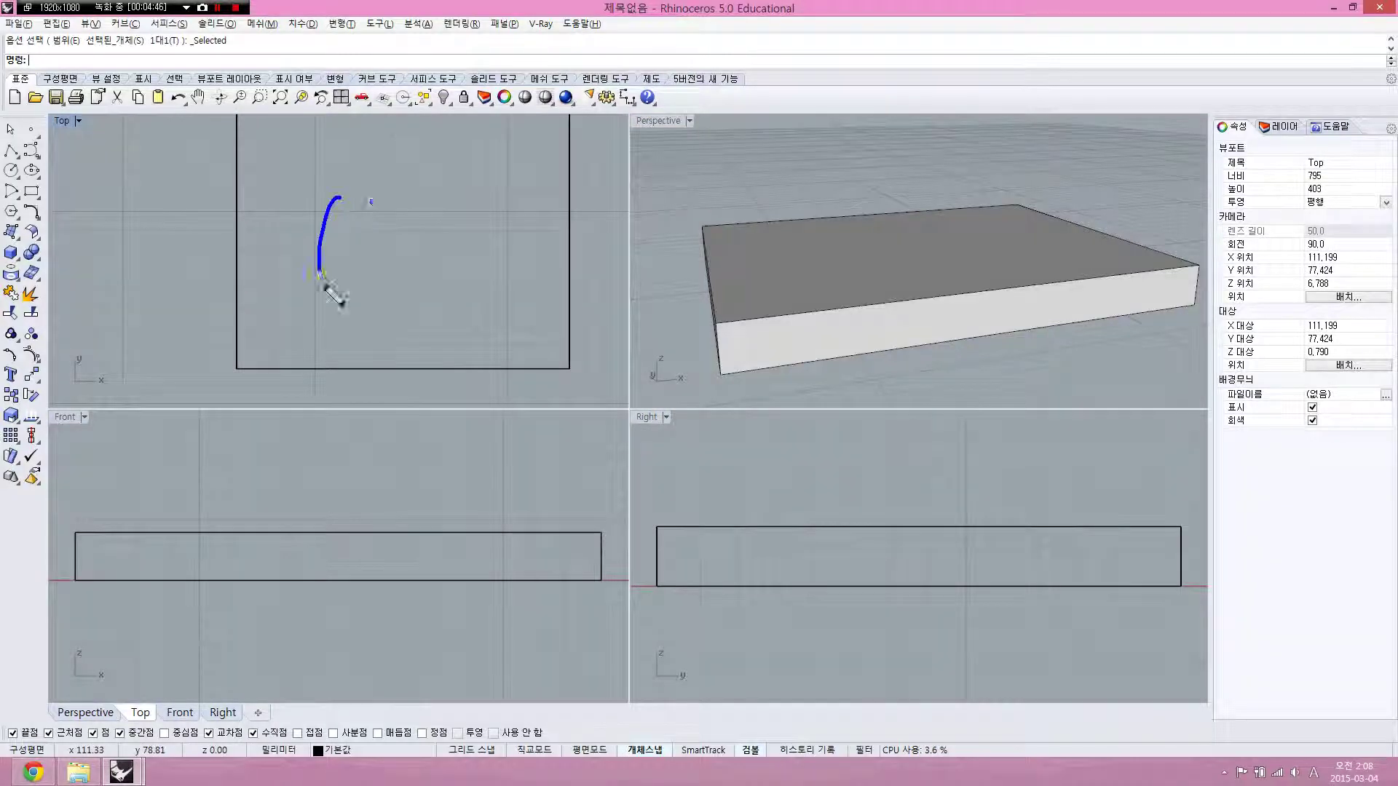
drag(325, 286, 337, 191)
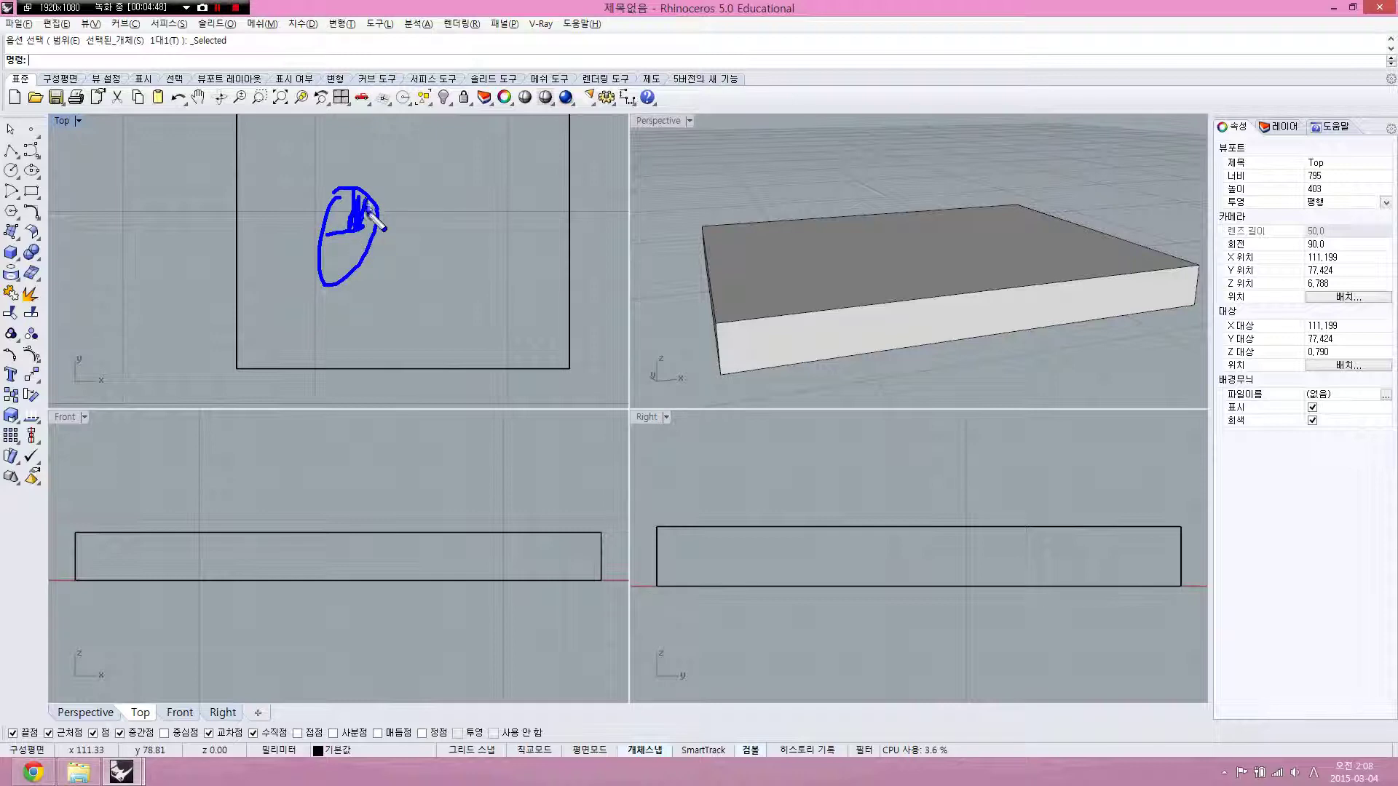
key(Escape)
mouse_move(349, 256)
right_down()
mouse_move(390, 256)
mouse_move(298, 291)
right_up()
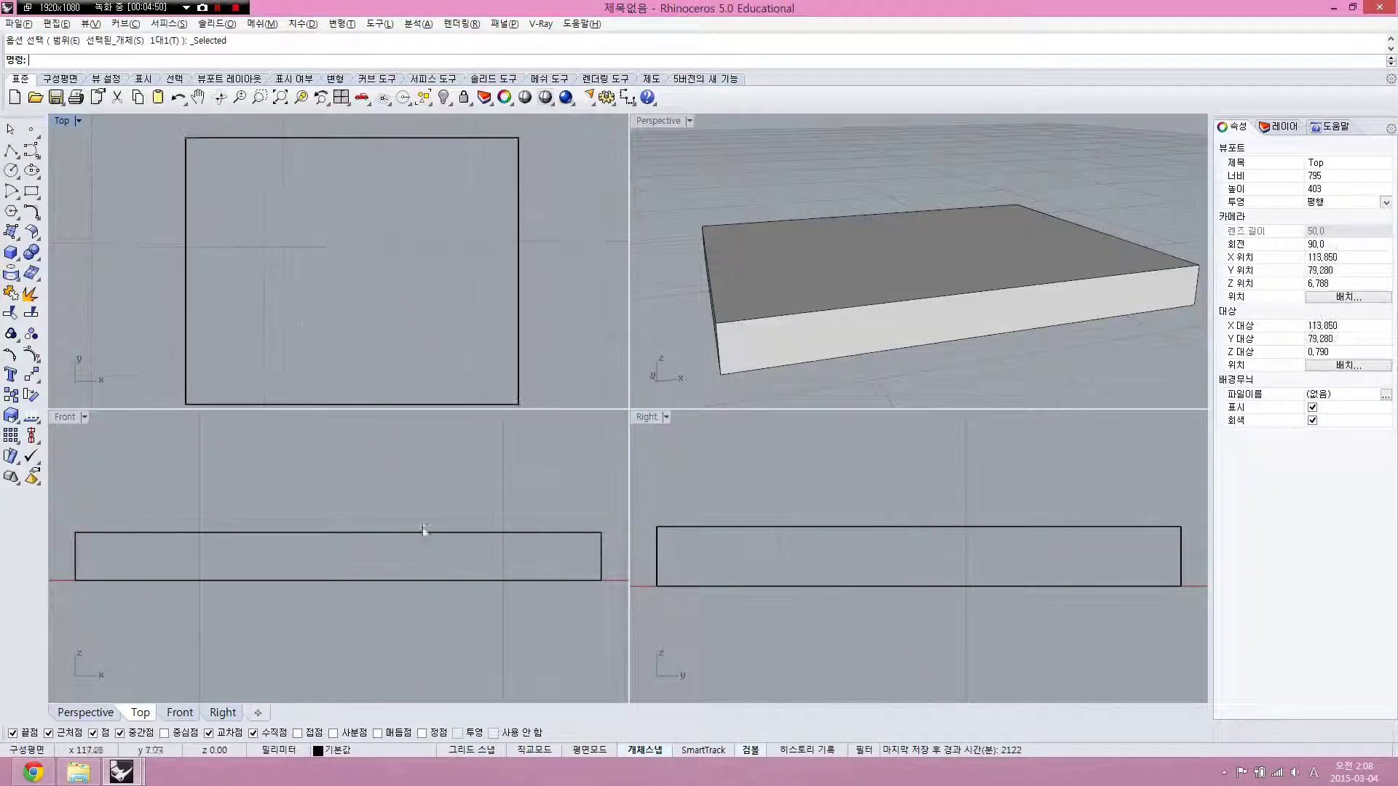
right_drag(538, 532, 497, 530)
right_drag(764, 515, 786, 537)
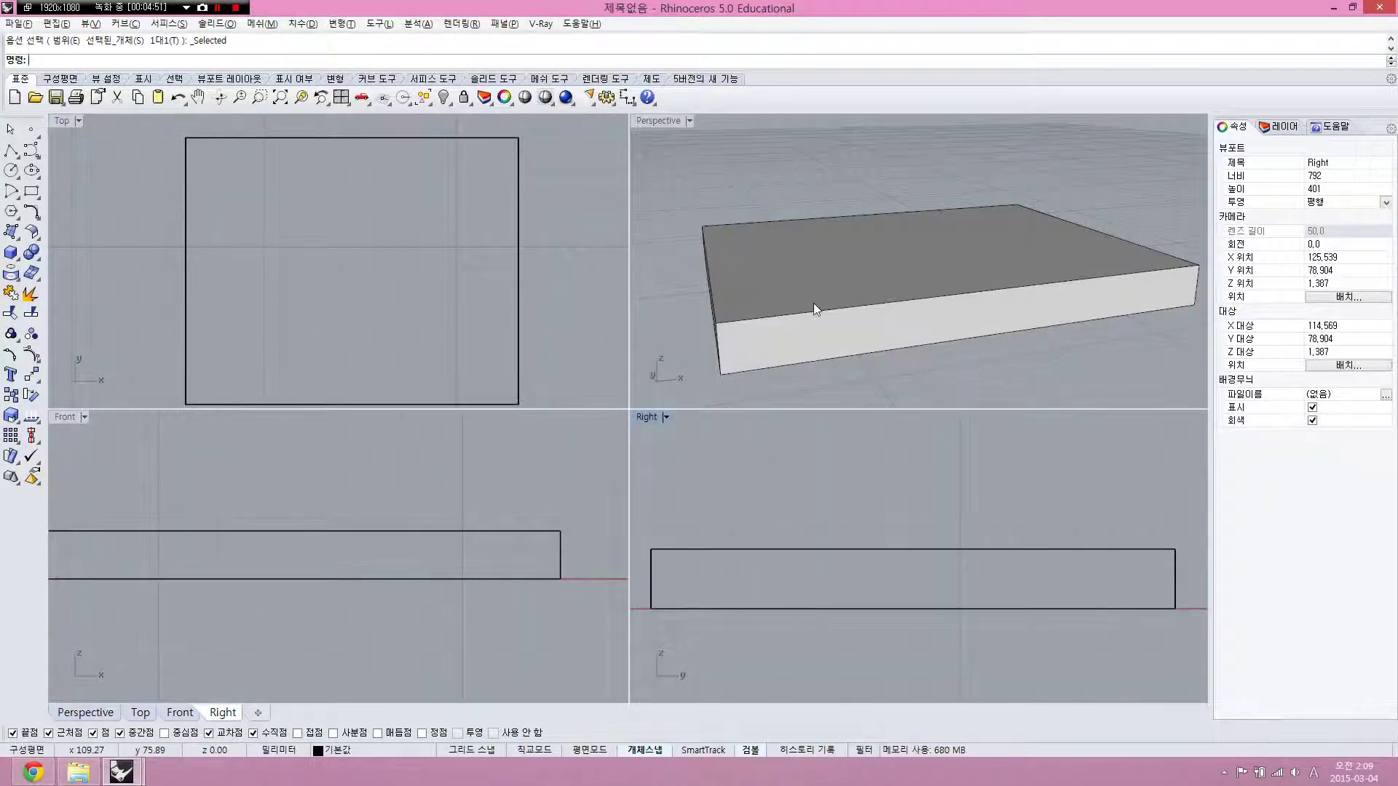
click(824, 182)
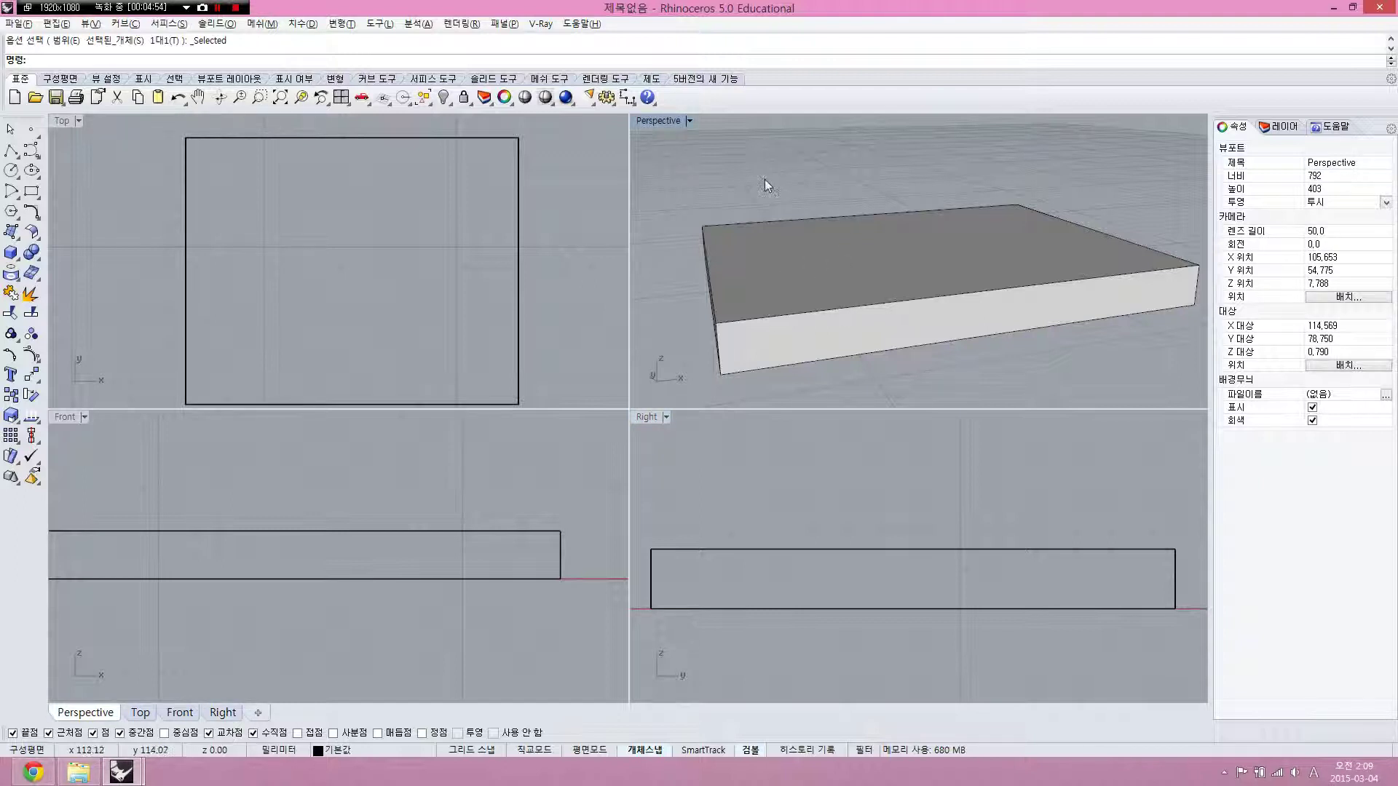
shift+right_drag(772, 191, 836, 215)
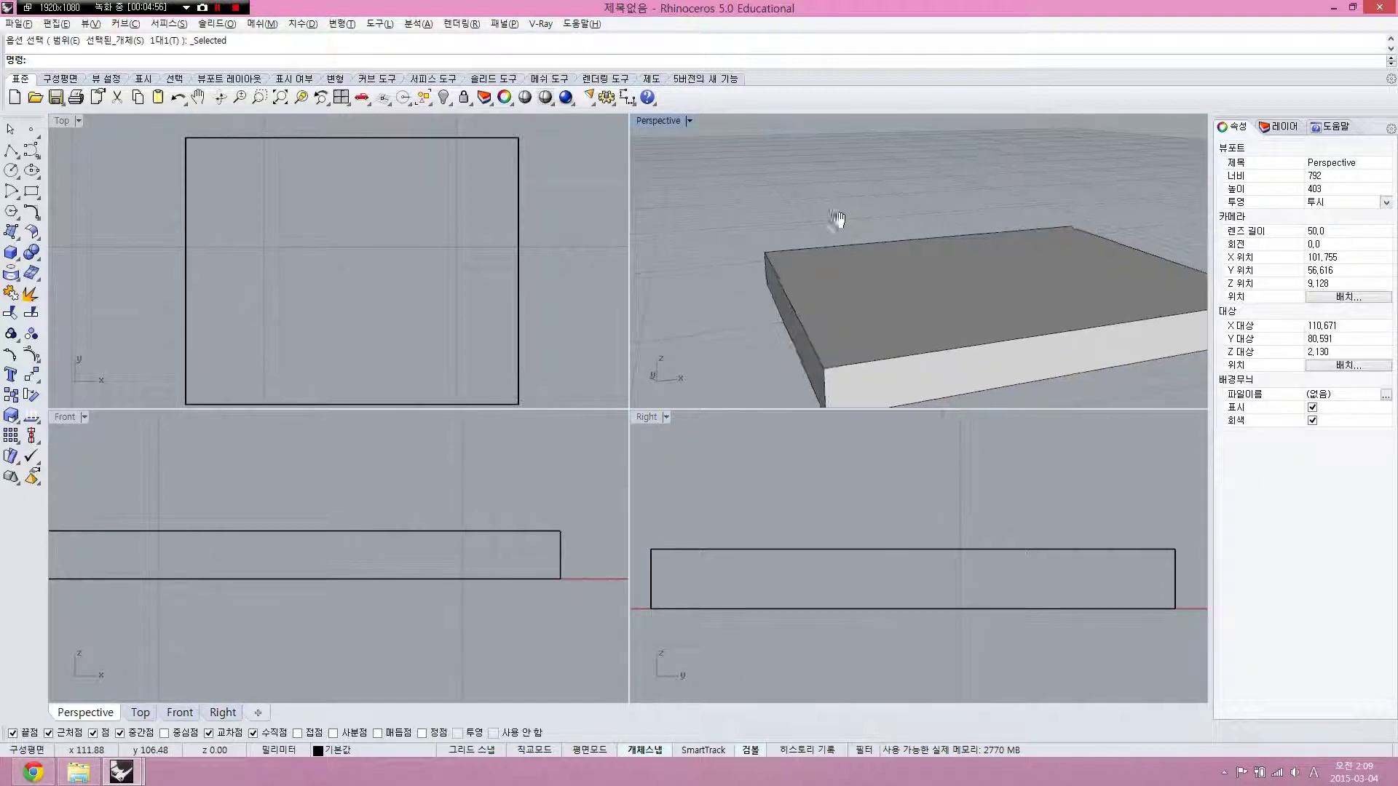
mouse_move(746, 180)
mouse_down()
mouse_move(726, 197)
mouse_move(781, 209)
mouse_up()
click(782, 177)
drag(801, 186, 800, 172)
drag(896, 199, 905, 159)
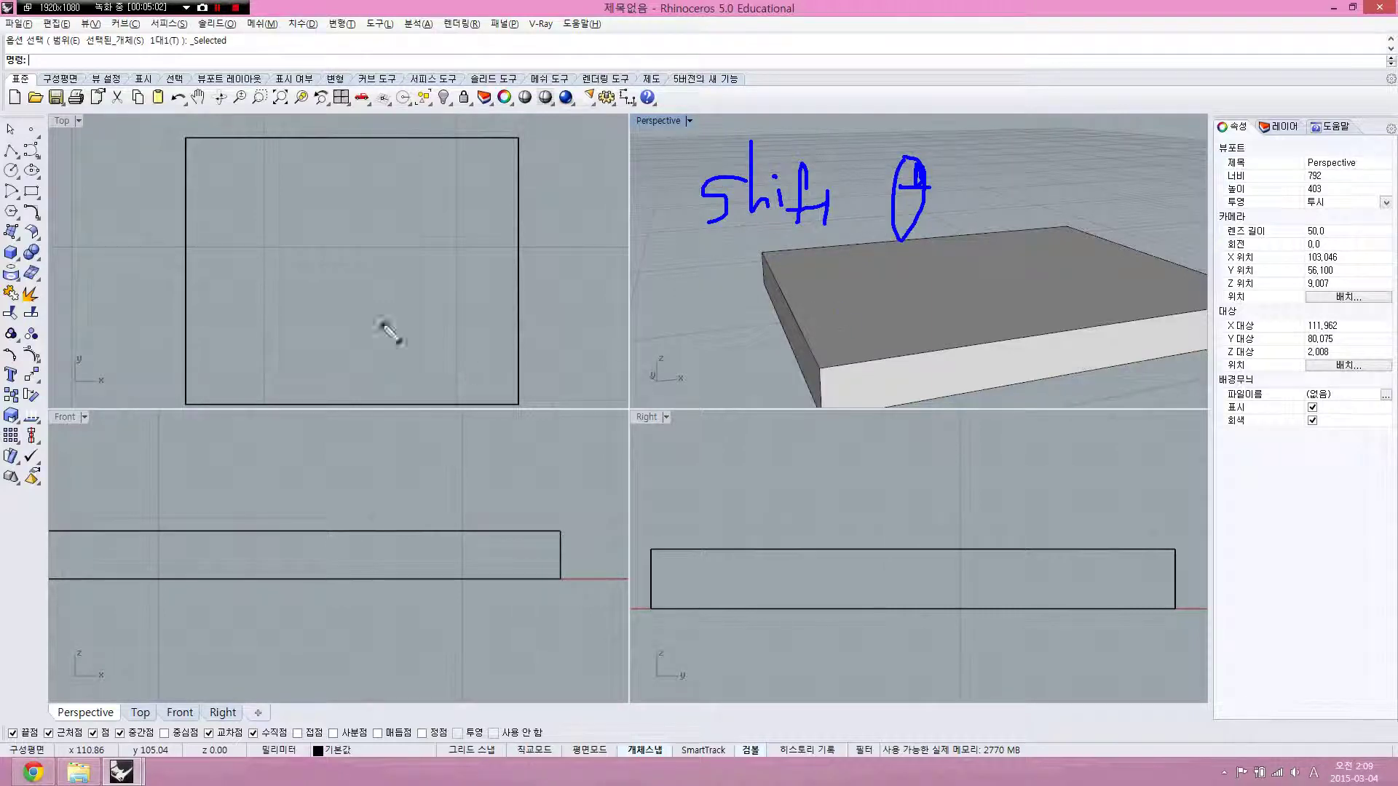
drag(357, 231, 383, 269)
mouse_move(457, 498)
mouse_down()
mouse_move(474, 568)
mouse_move(472, 527)
mouse_up()
key(Escape)
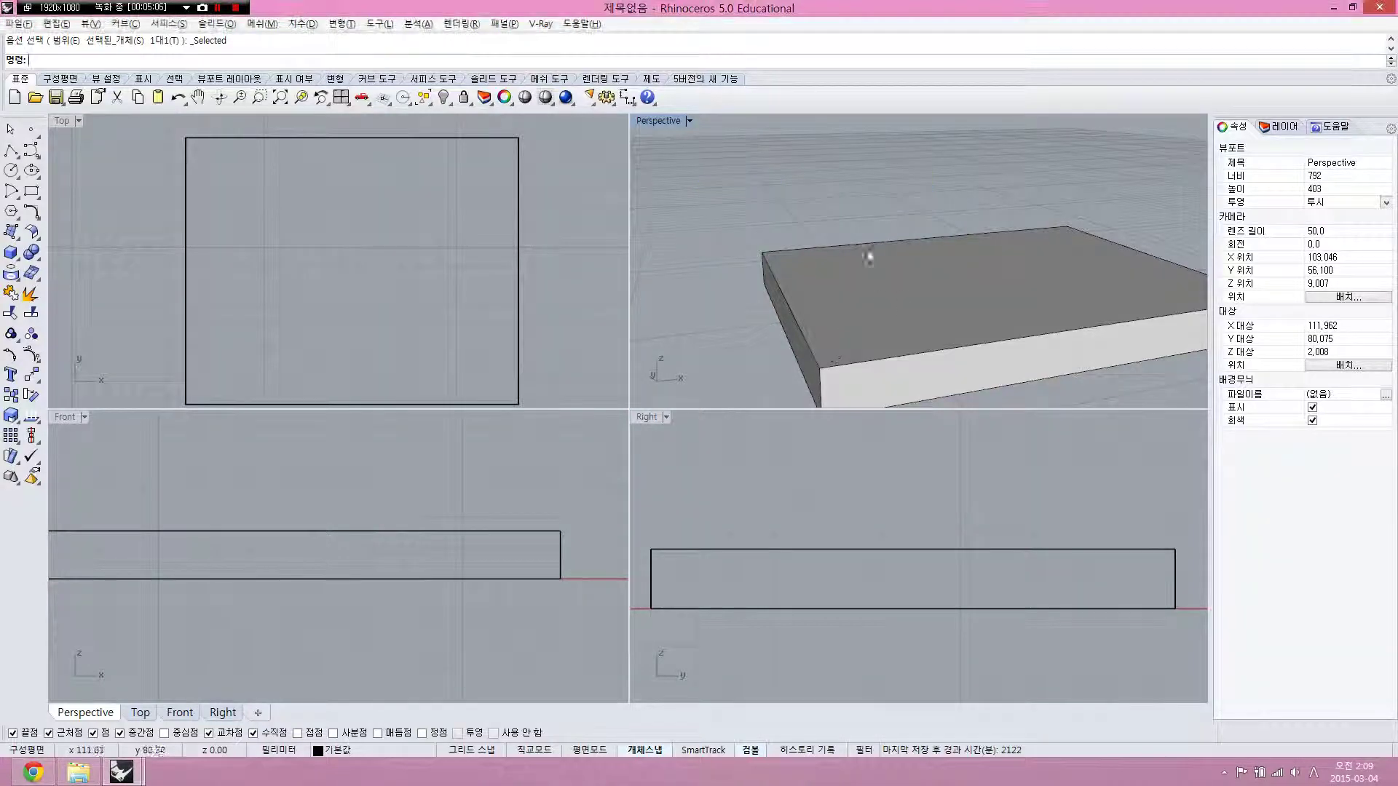
Maximize the Perspective viewport and adjust its view so the whole flat box is visible from above
double_click(673, 120)
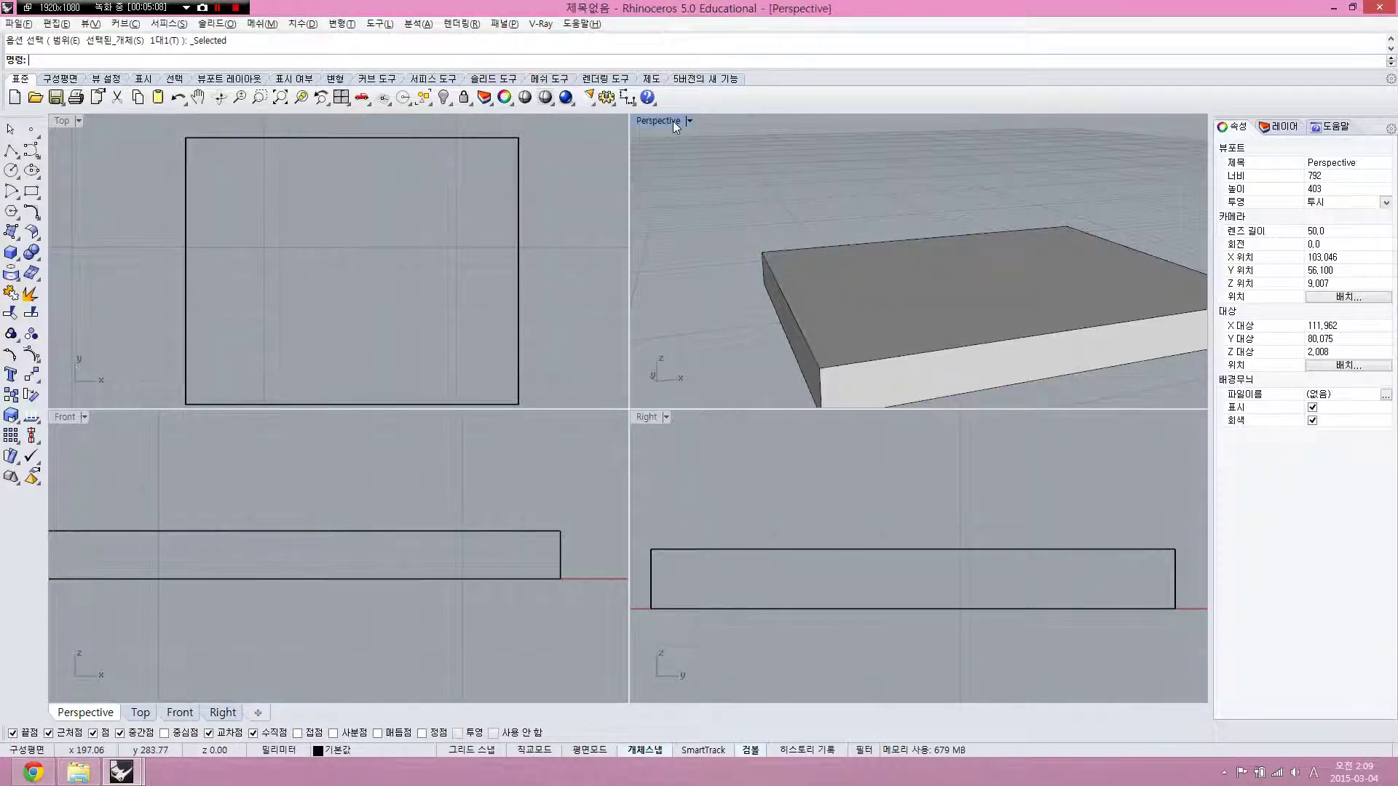
shift+right_drag(819, 444, 743, 265)
scroll(703, 470, down, 3)
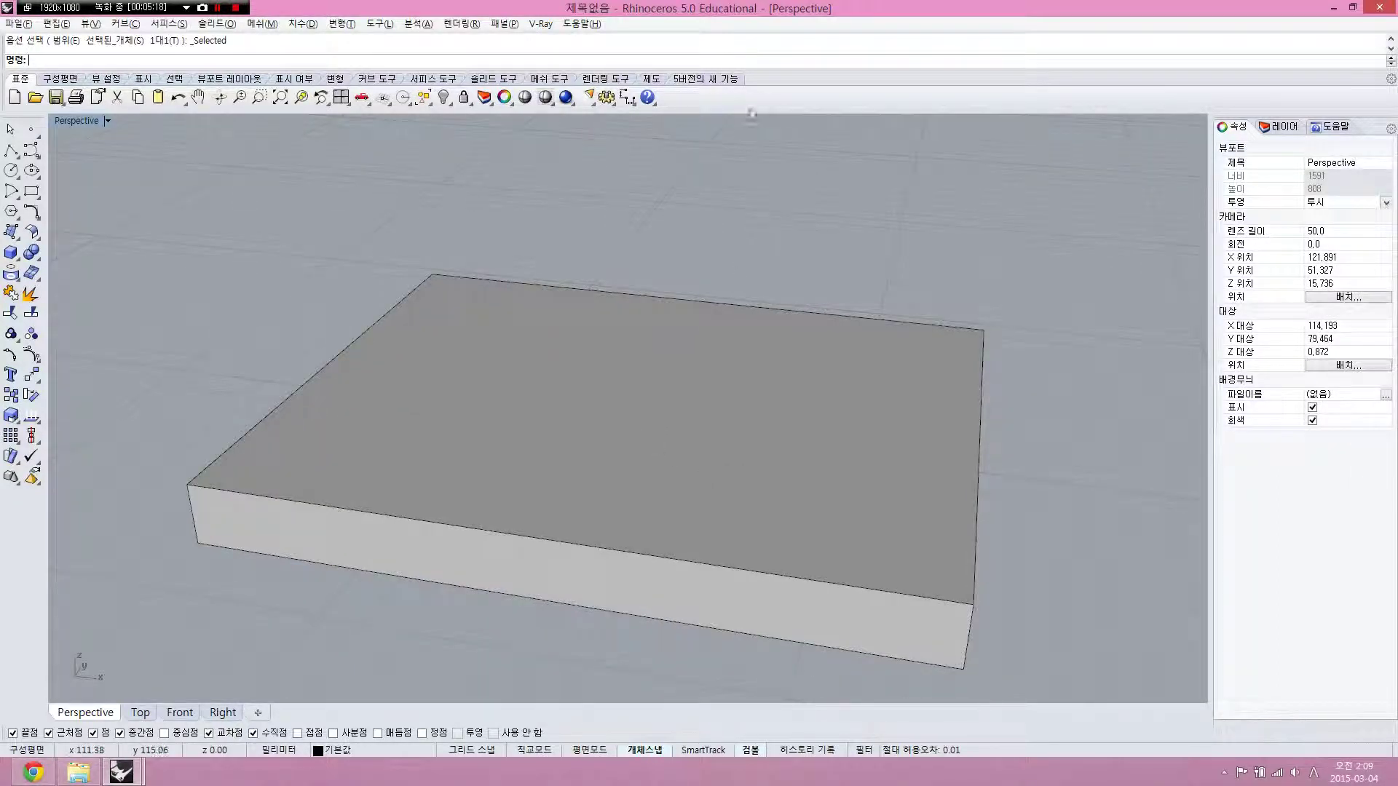
Undock the standard toolbar group into a floating window and dock it back in its original place
drag(3, 93, 146, 206)
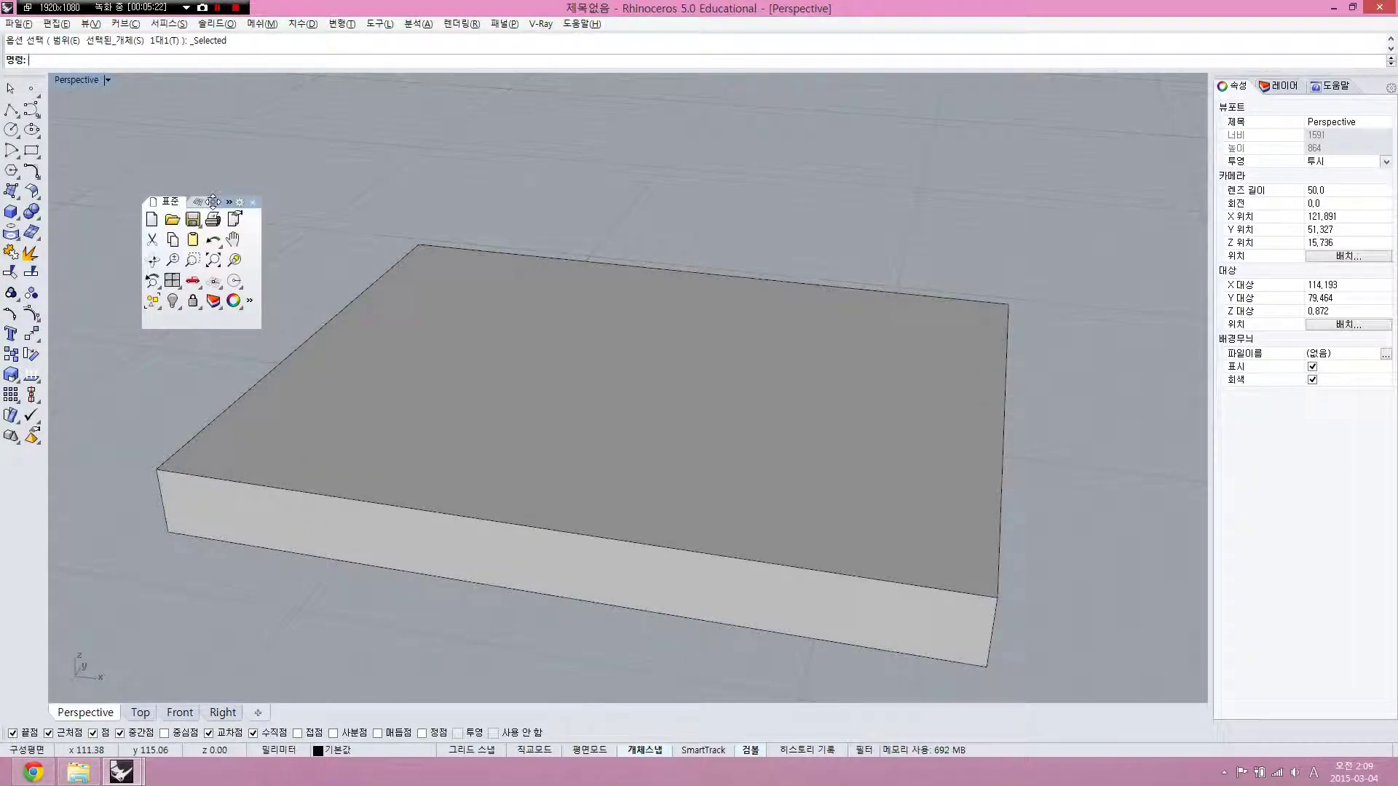
drag(179, 207, 118, 70)
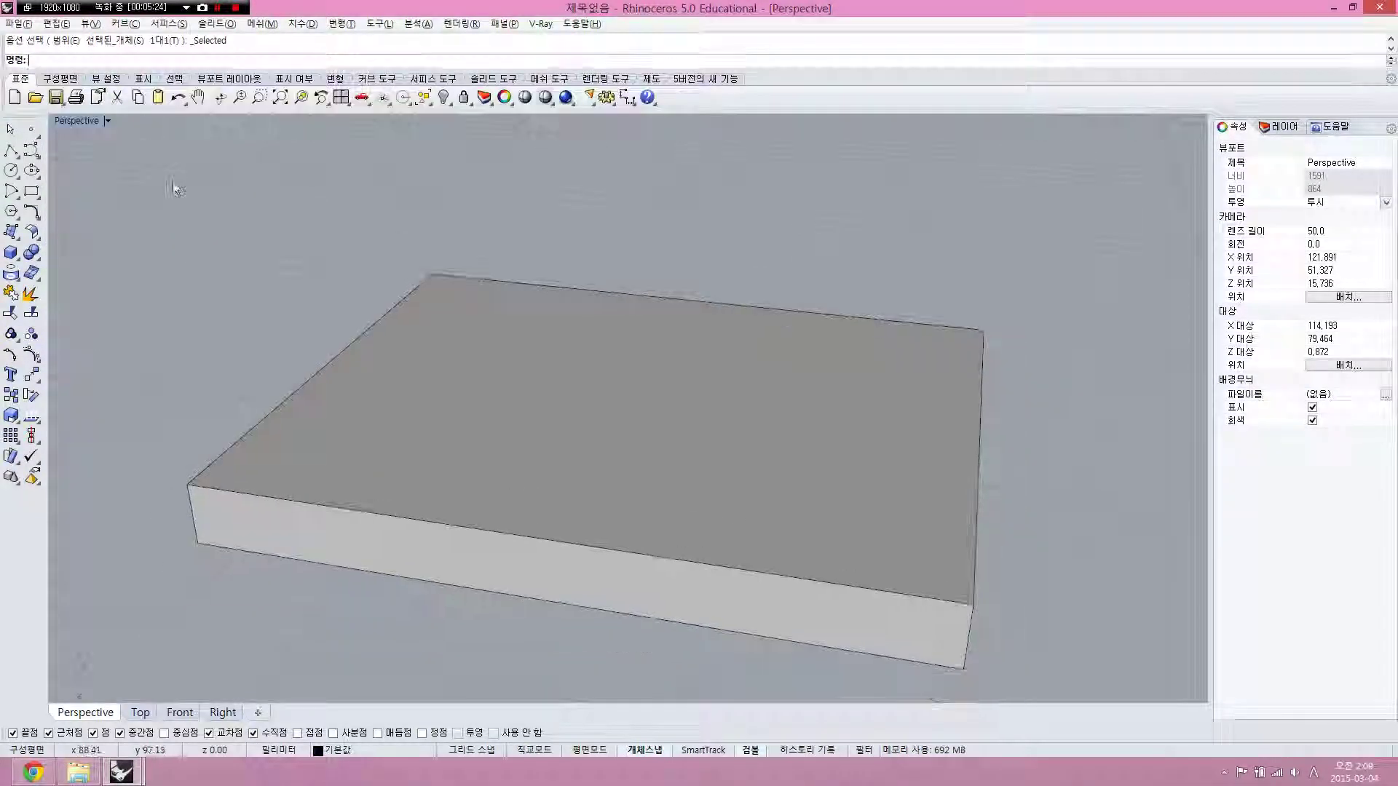
Select the flat box in the maximized Perspective viewport and delete it
right_drag(506, 251, 535, 375)
click(534, 374)
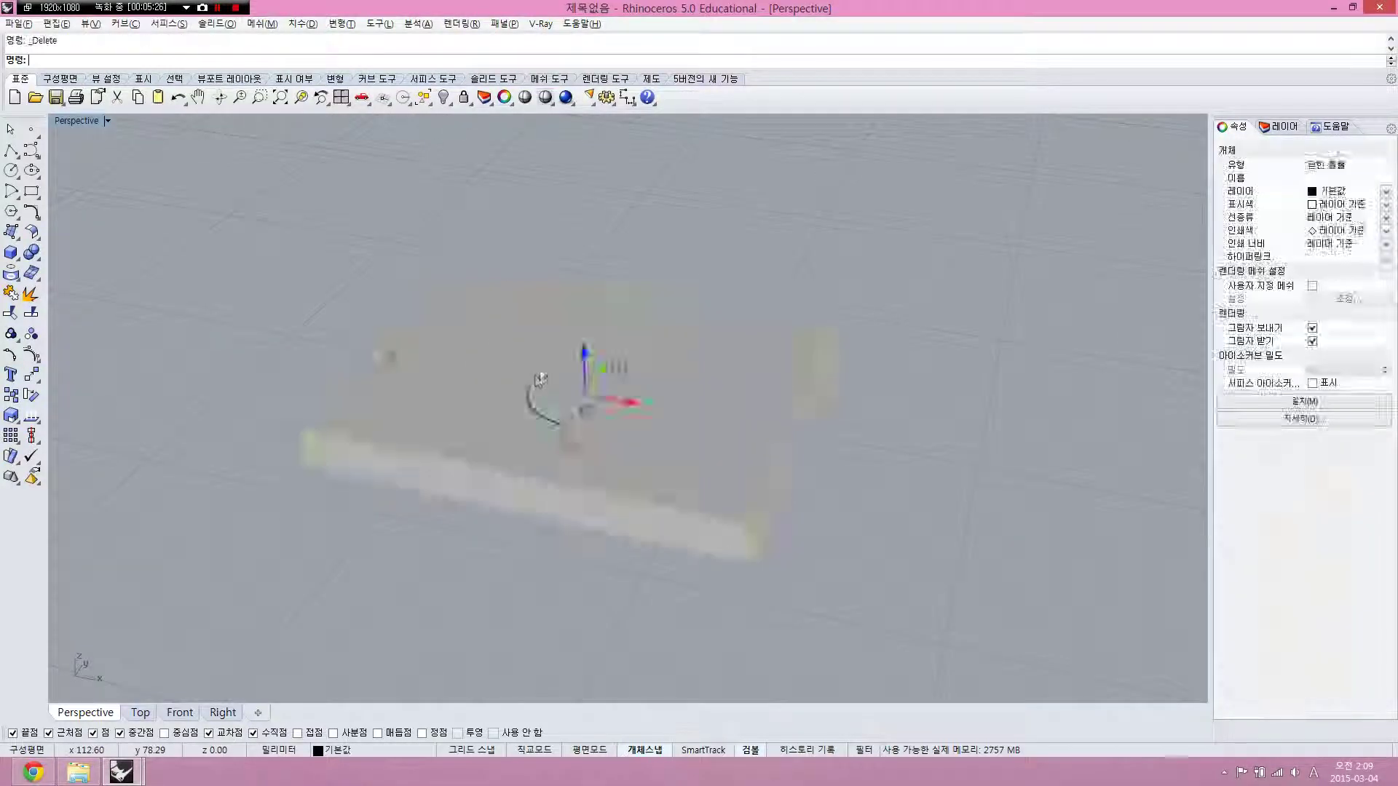